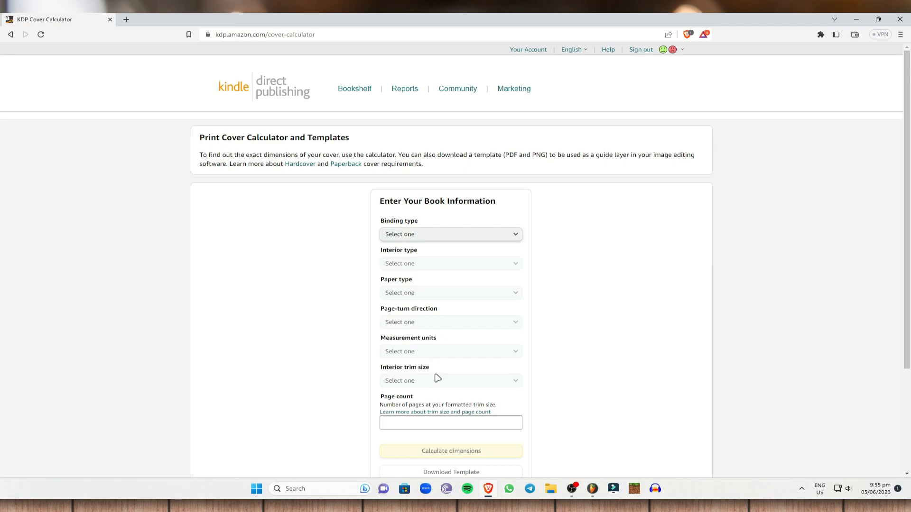
Step: Search the web in a new tab for "normal book size for amazon kdp"
scroll(503, 324, down, 1)
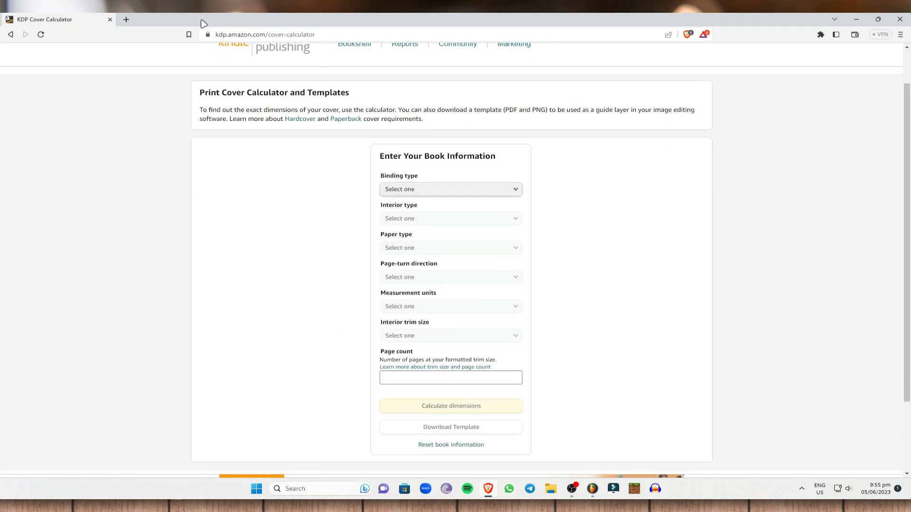
click(127, 20)
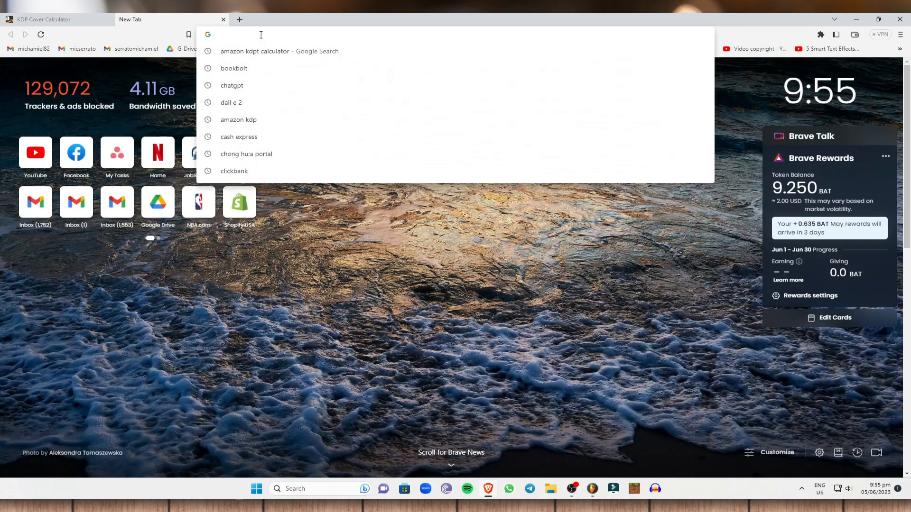
text(normal b)
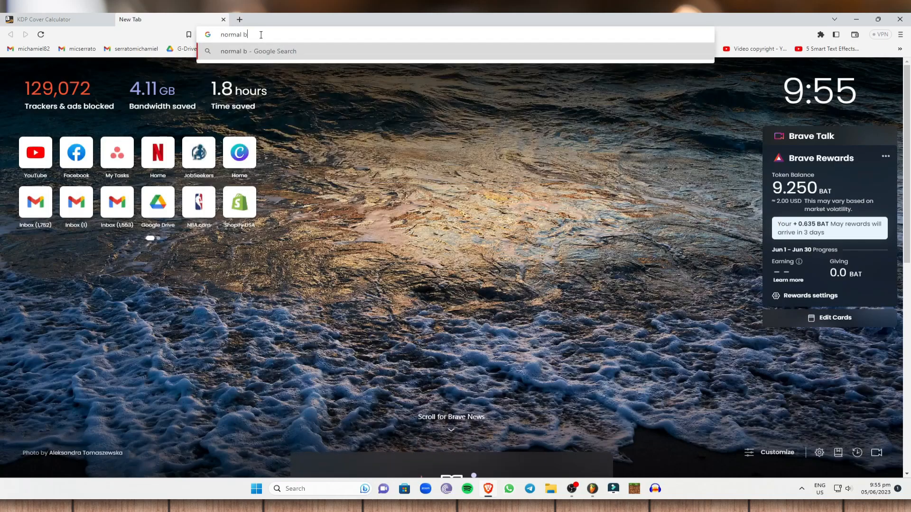
text(ook size for ama)
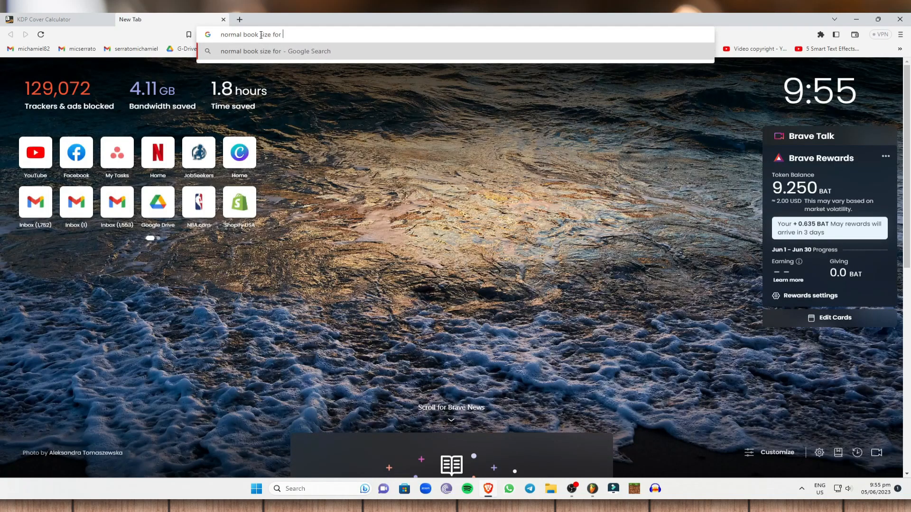
text(zon kdp)
key(Return)
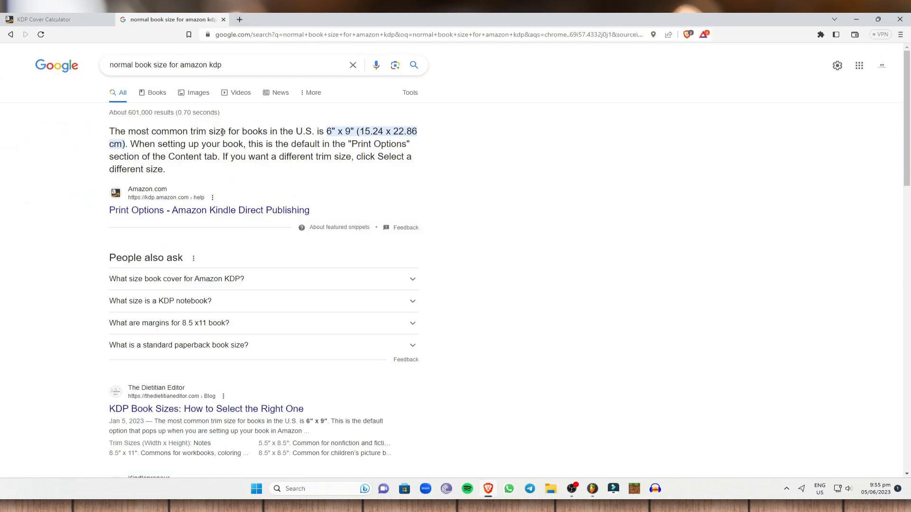
Step: Examine the most common book trim size in inches and centimetres in the featured answer
drag(326, 133, 426, 134)
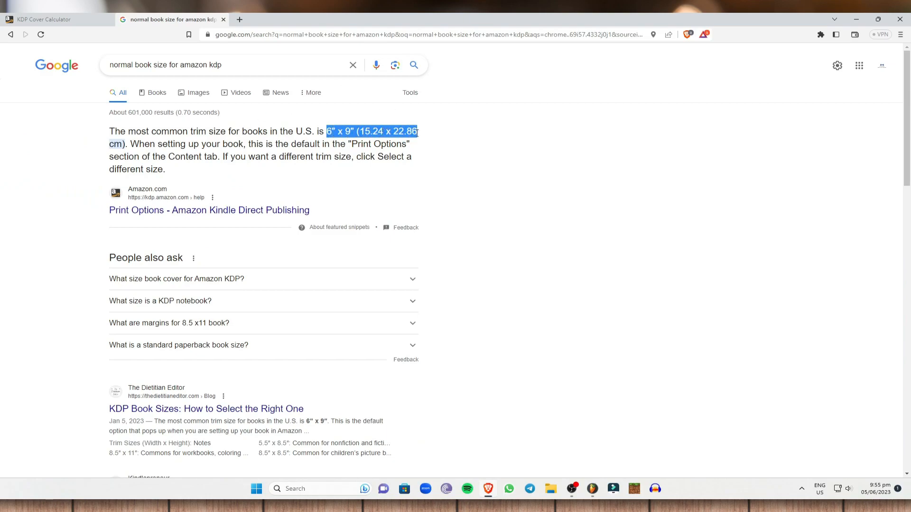
click(425, 133)
drag(362, 130, 427, 133)
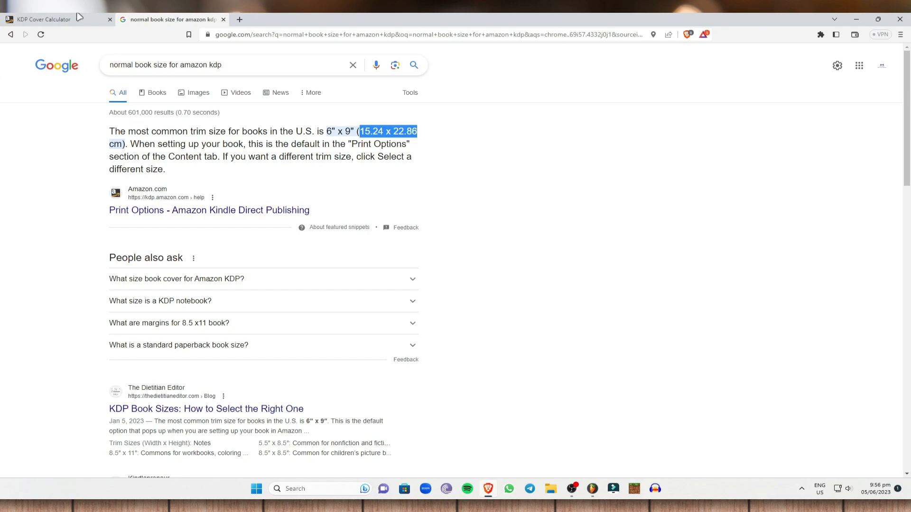
drag(324, 132, 354, 133)
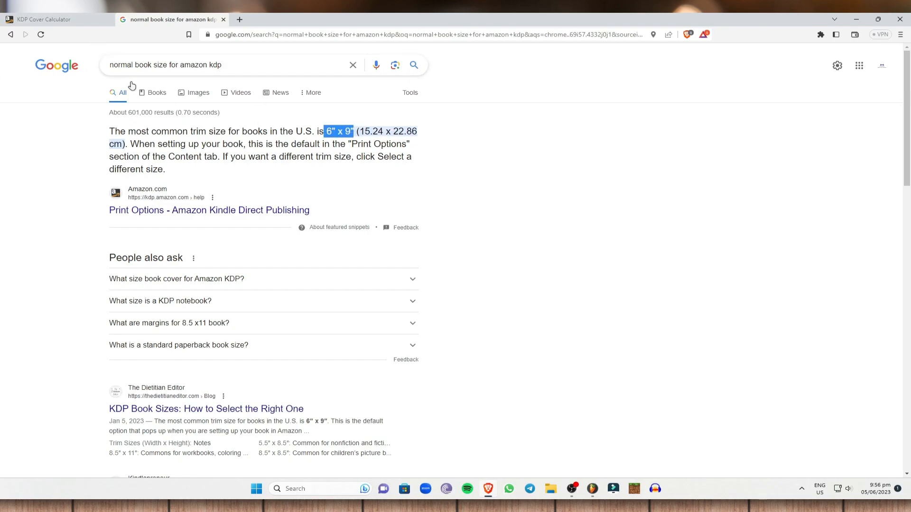
Step: Return to the KDP Cover Calculator and set the binding type to Paperback and the interior type to Standard color
click(53, 17)
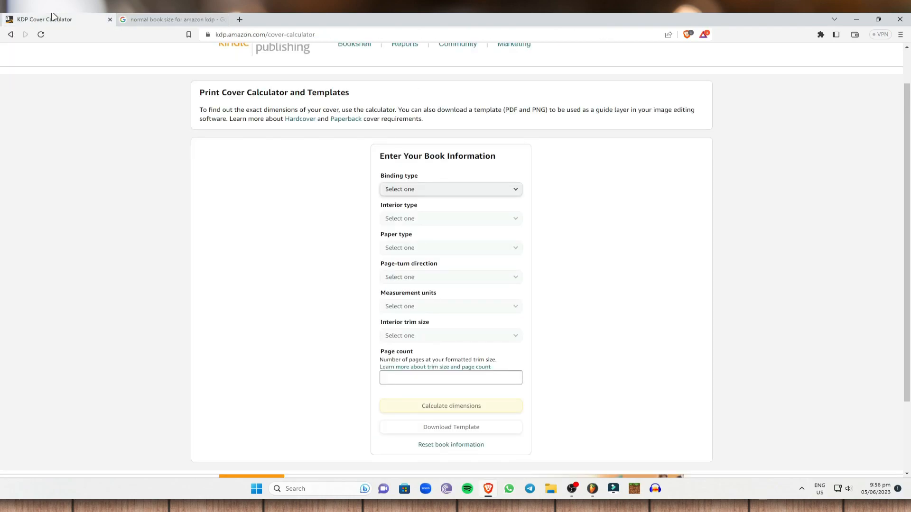
click(515, 192)
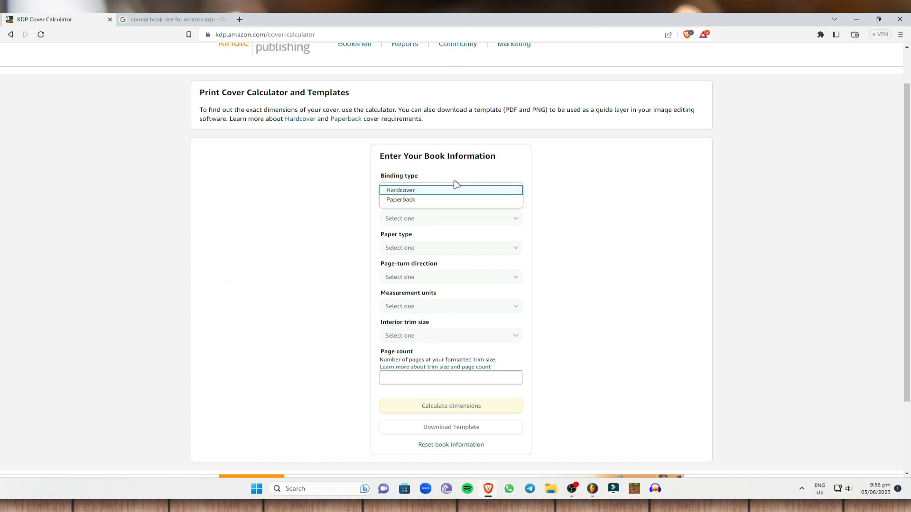
click(432, 201)
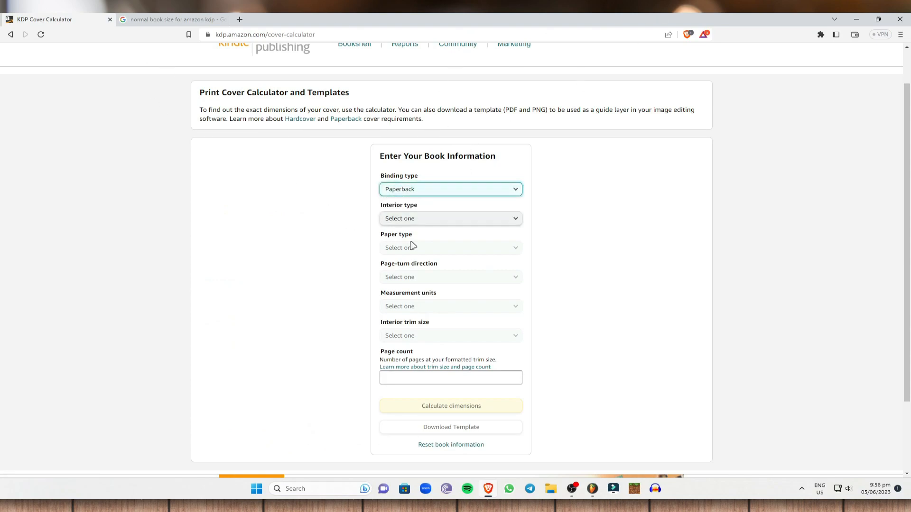
click(516, 220)
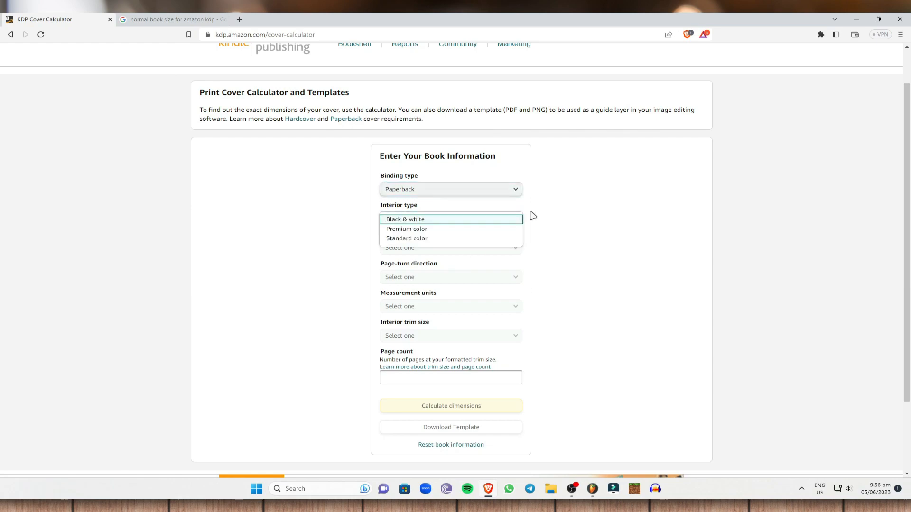
click(421, 238)
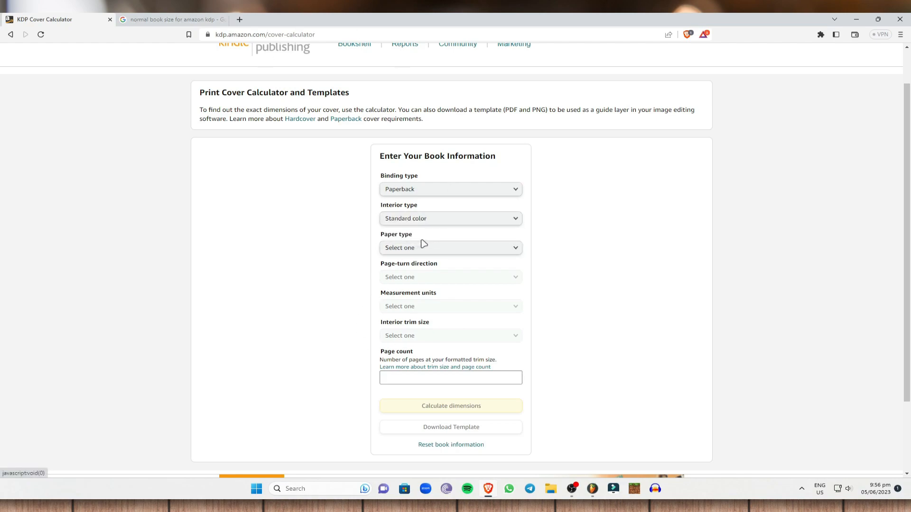
Step: Set the paper type to White paper and the page-turn direction to Left to Right
click(514, 253)
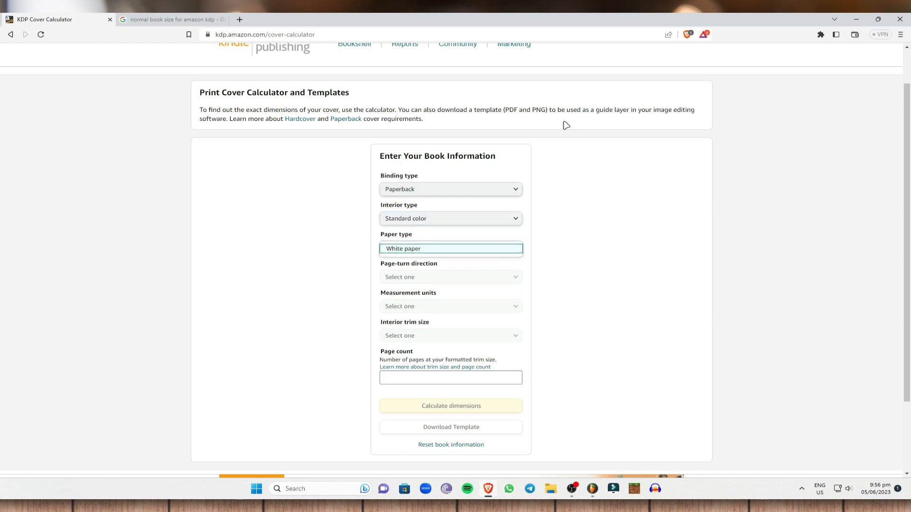
click(429, 256)
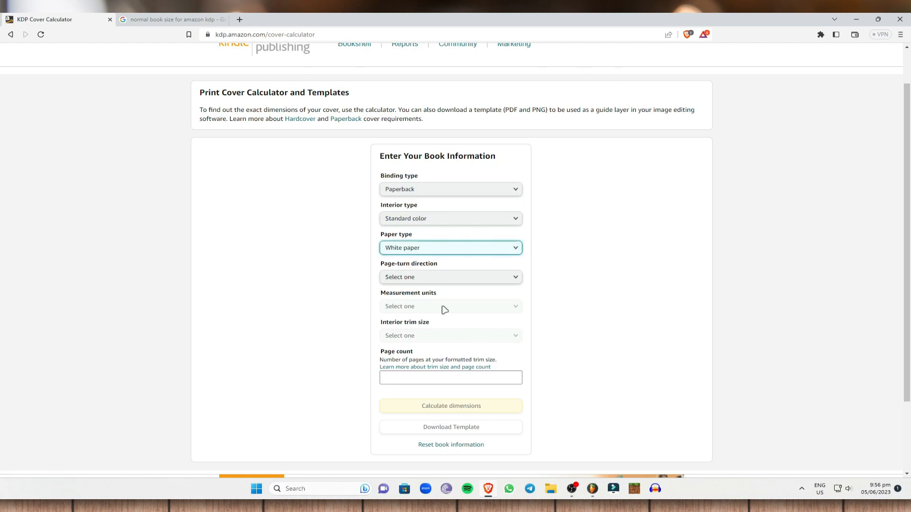
click(500, 279)
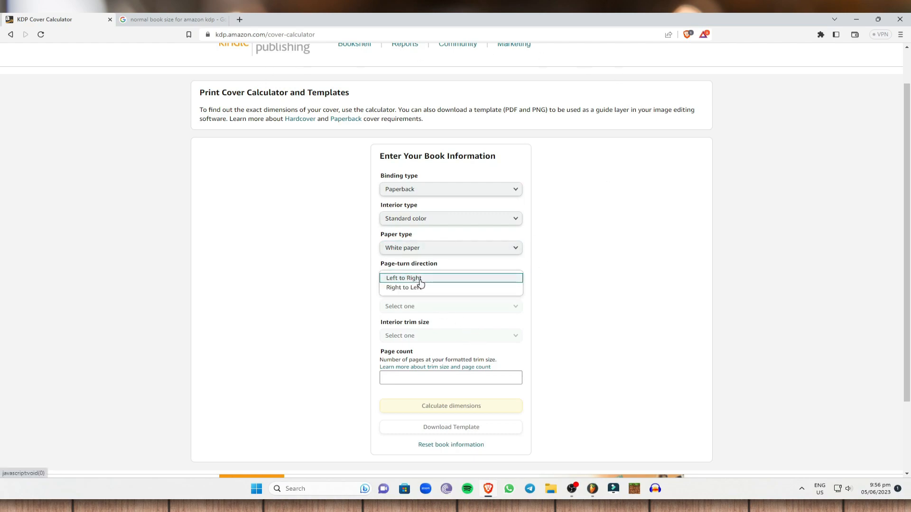
click(419, 287)
click(474, 280)
click(502, 279)
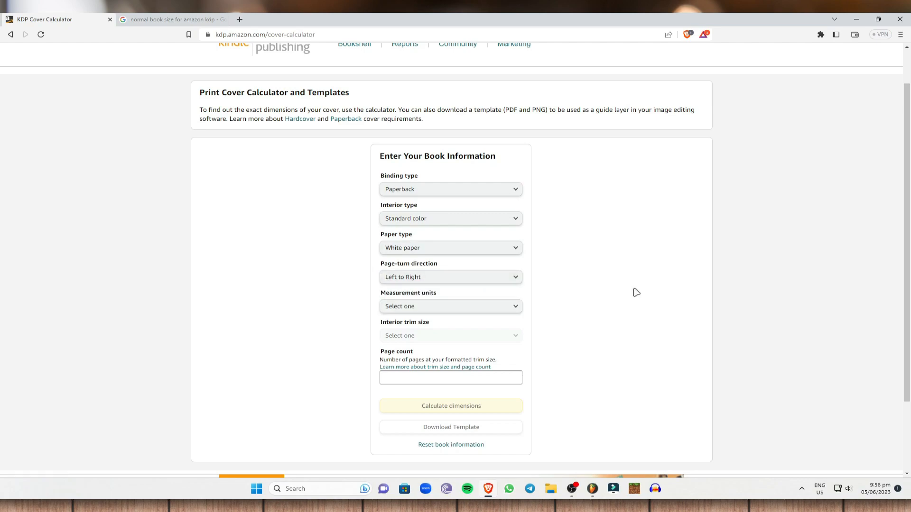
Step: Set the measurement units to Inches and, after rechecking the common book size, the interior trim size to 6 x 9 in
click(492, 309)
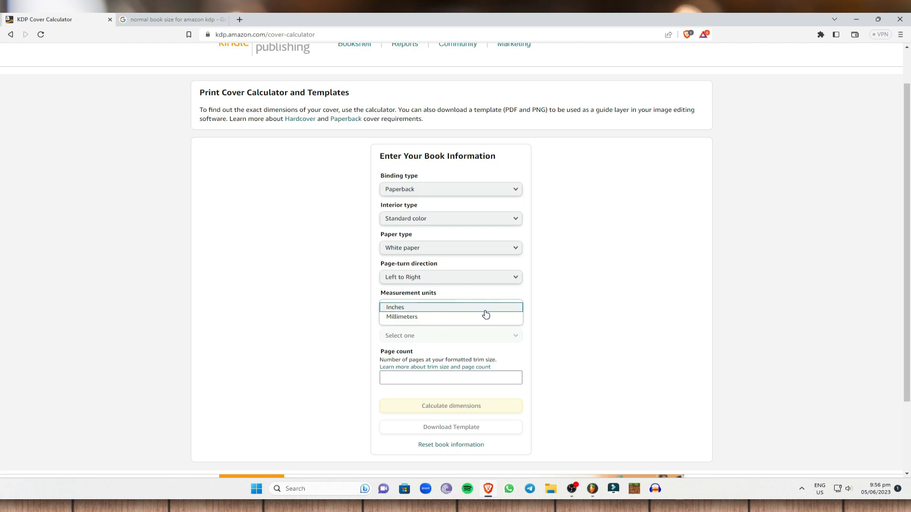
click(407, 309)
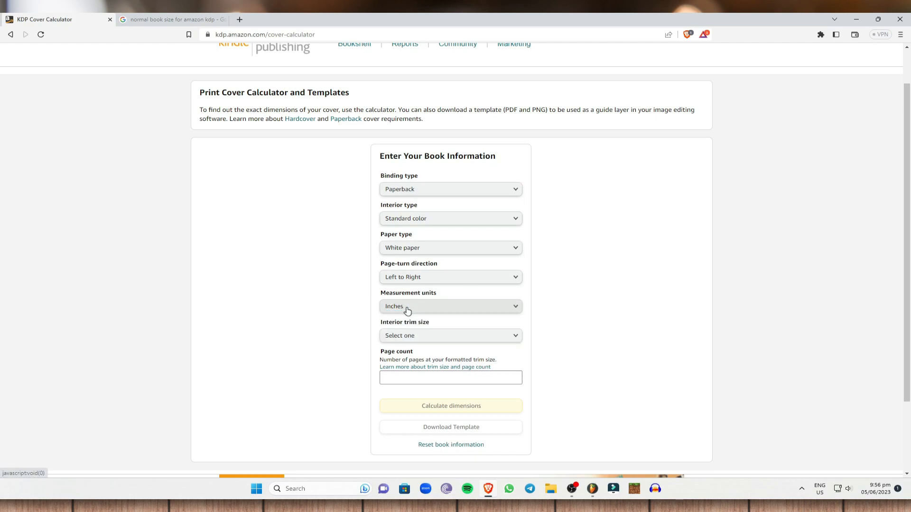
click(149, 18)
drag(326, 131, 331, 131)
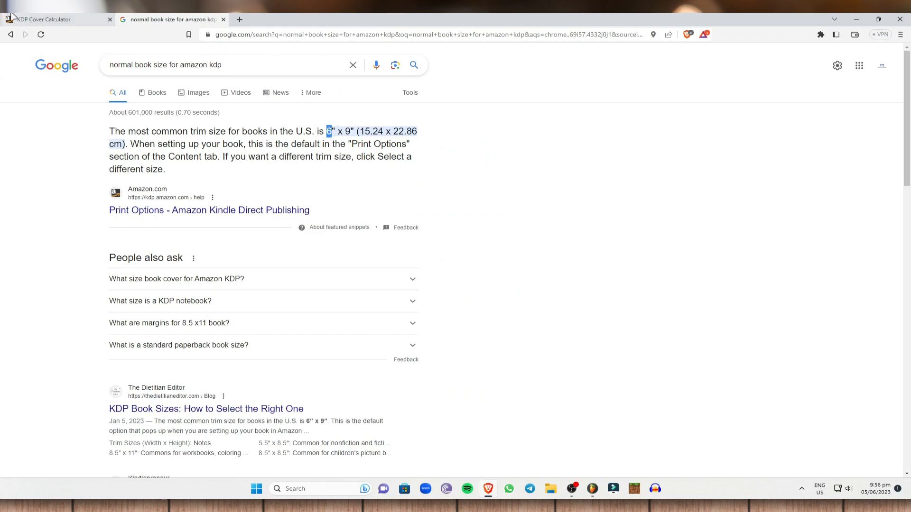
click(11, 18)
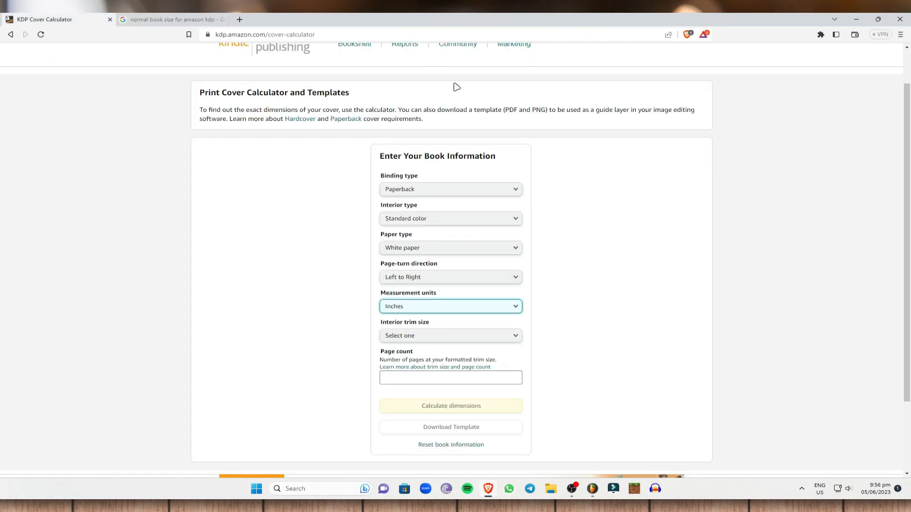
click(464, 338)
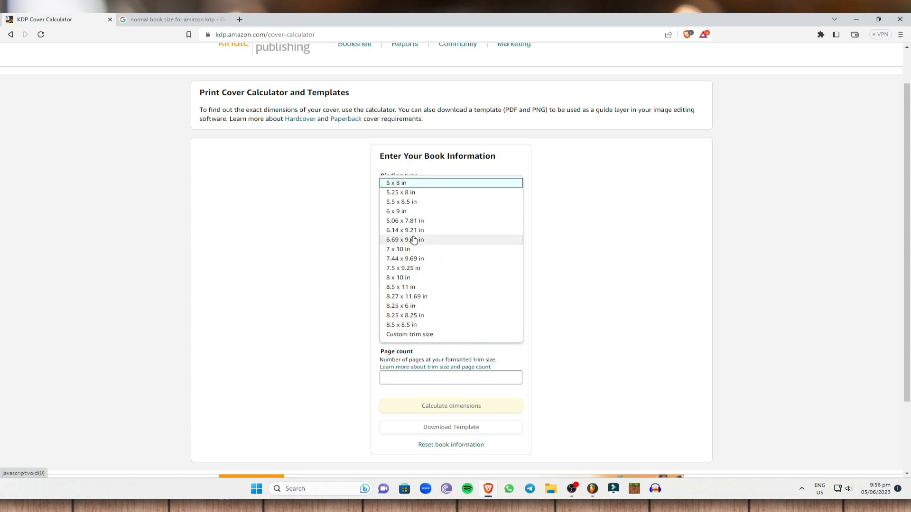
click(404, 212)
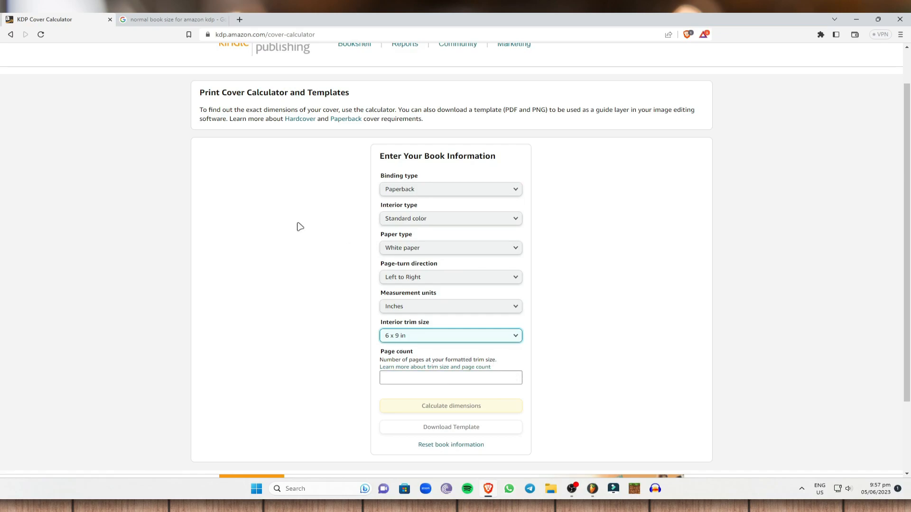
Step: Open canva.com in a new tab and switch from the education team to the Personal account
click(239, 19)
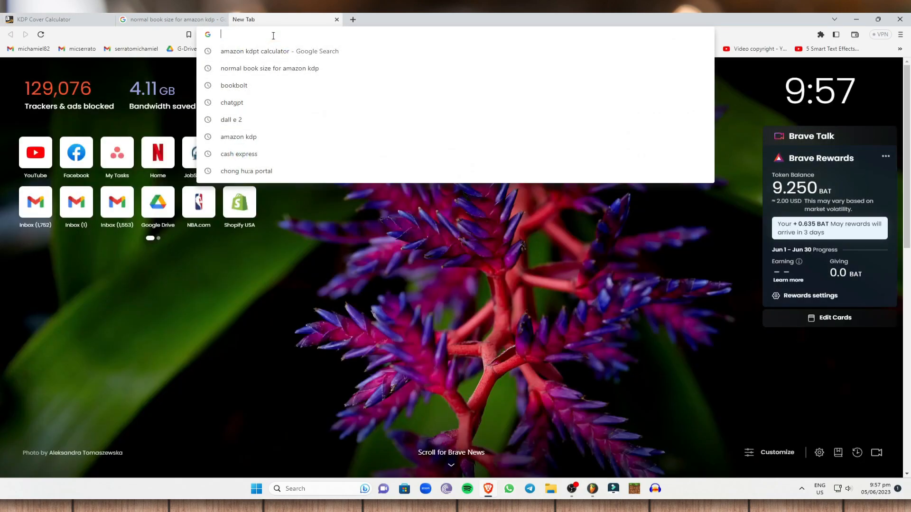
text(canva.com)
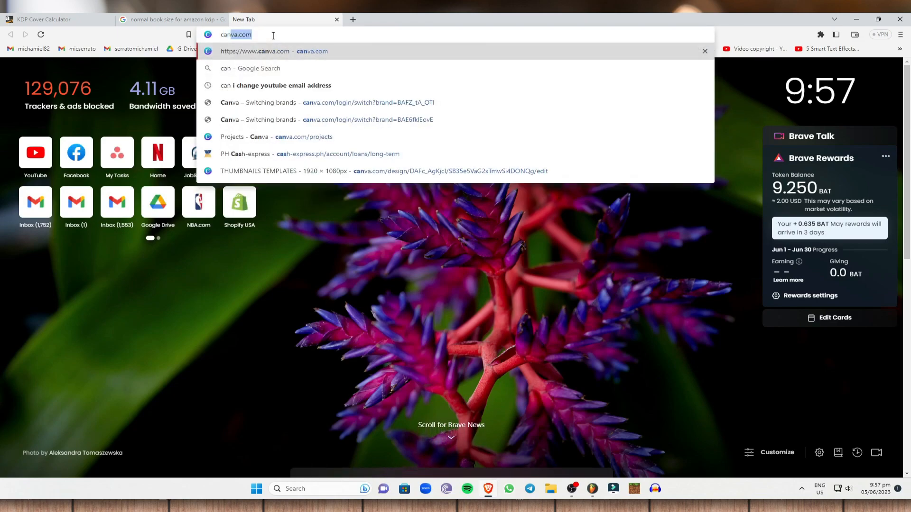
key(Return)
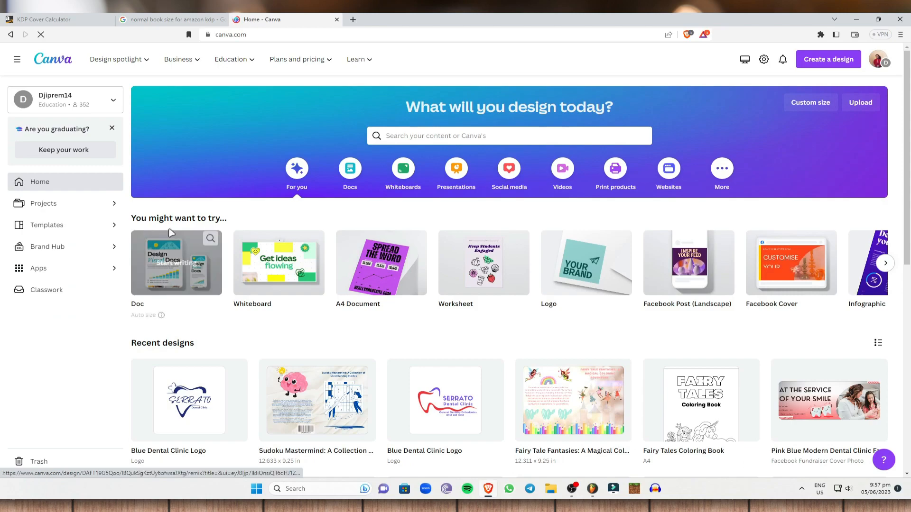
click(481, 129)
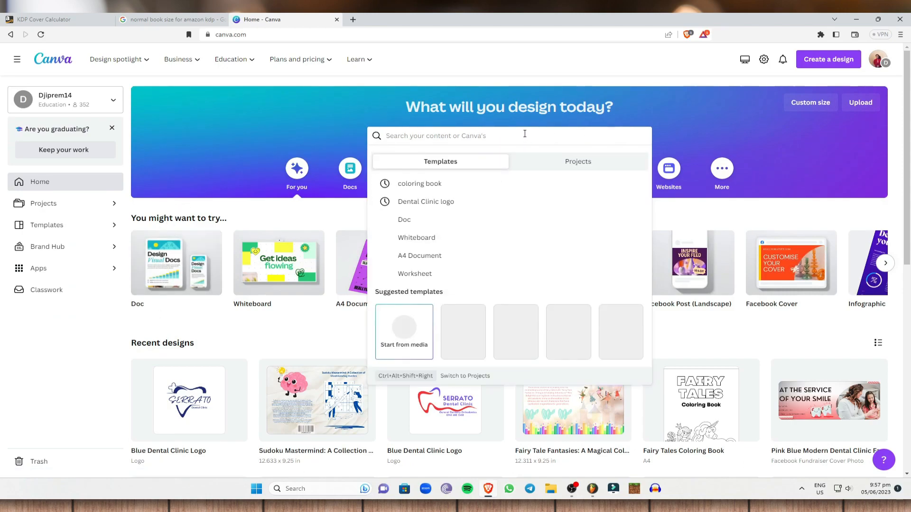
click(113, 101)
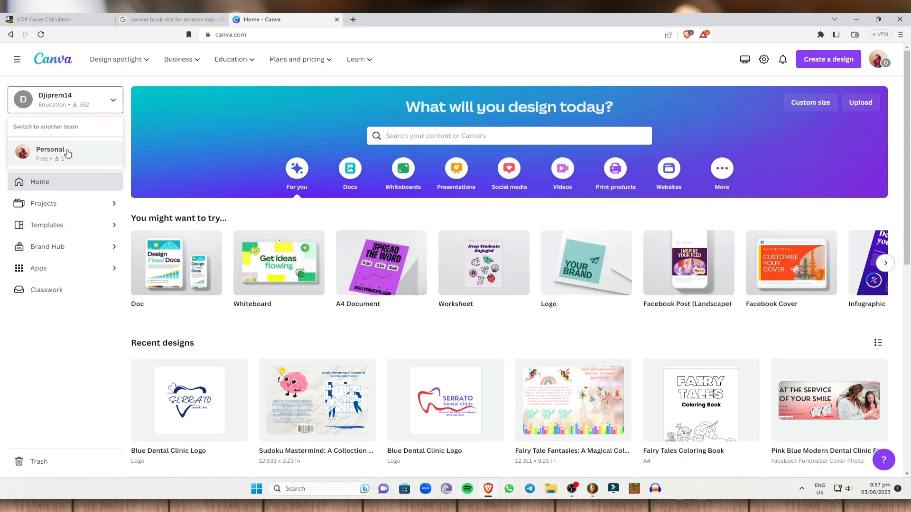
click(67, 154)
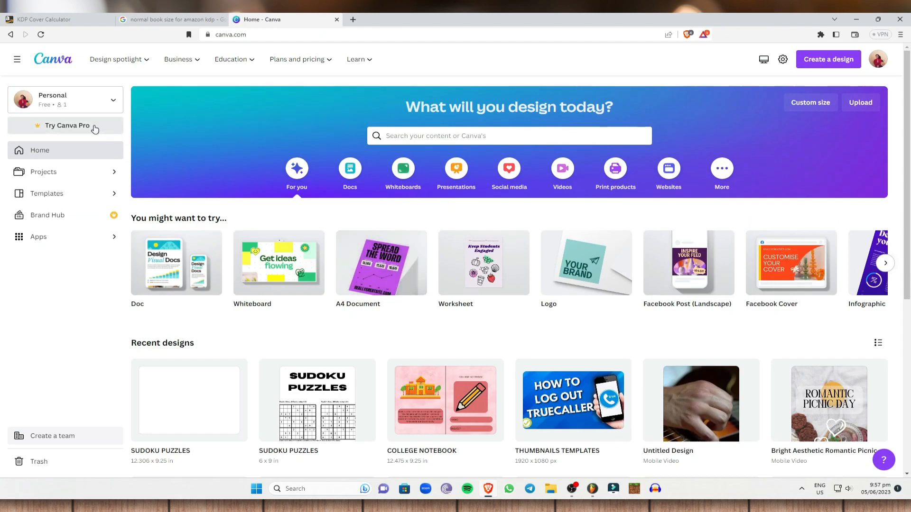
Step: Search Canva for "journal" templates
click(449, 136)
text(journal)
key(Return)
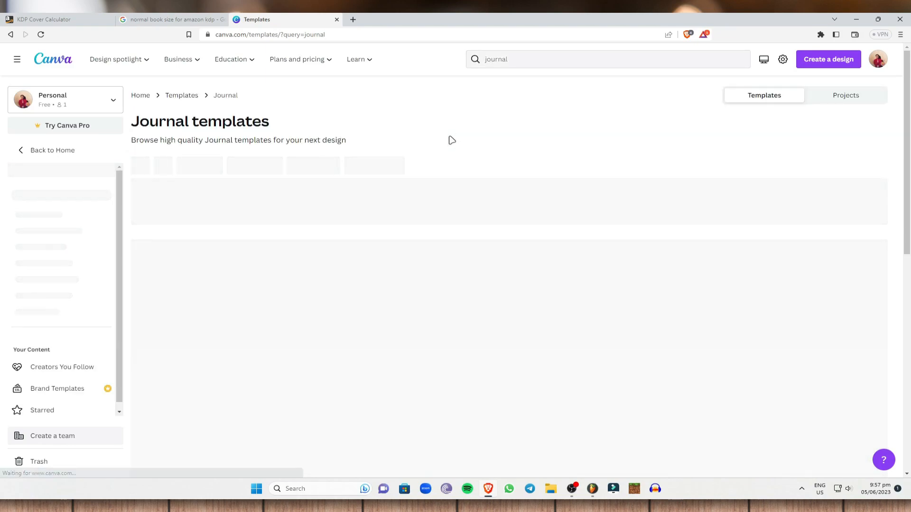
Step: Look through the journal templates and create a blank Journal design
scroll(776, 283, down, 1)
scroll(776, 283, down, 1)
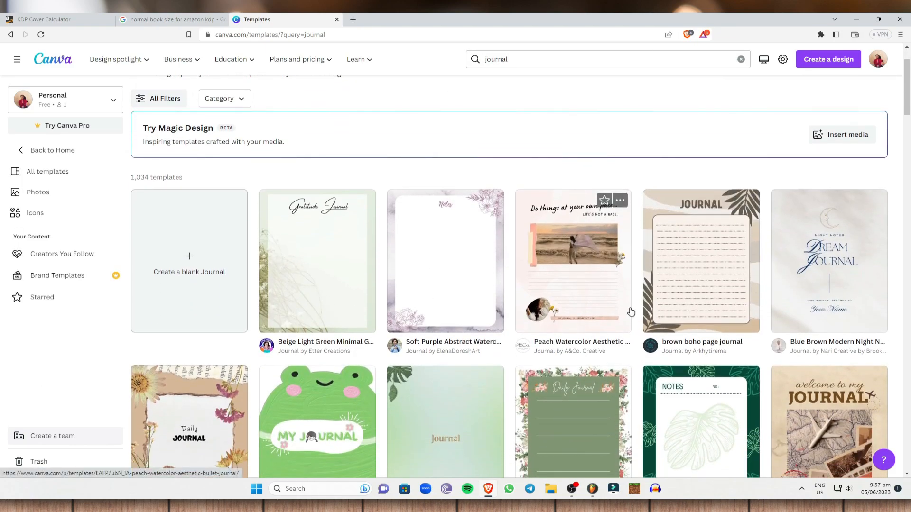
scroll(194, 268, down, 2)
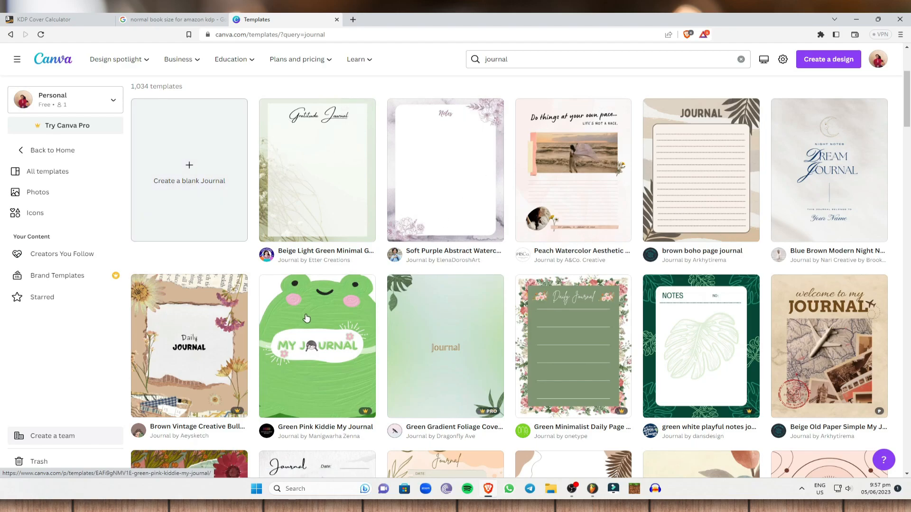
scroll(307, 318, down, 3)
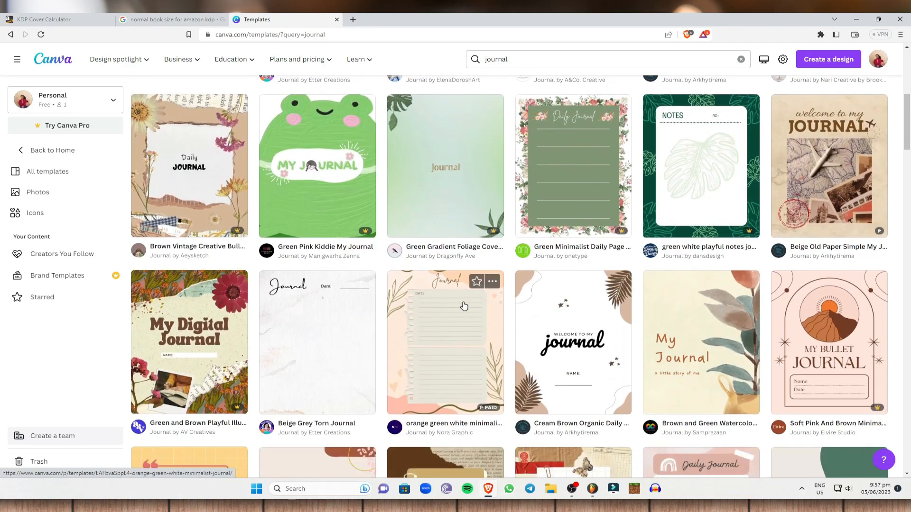
scroll(464, 306, down, 5)
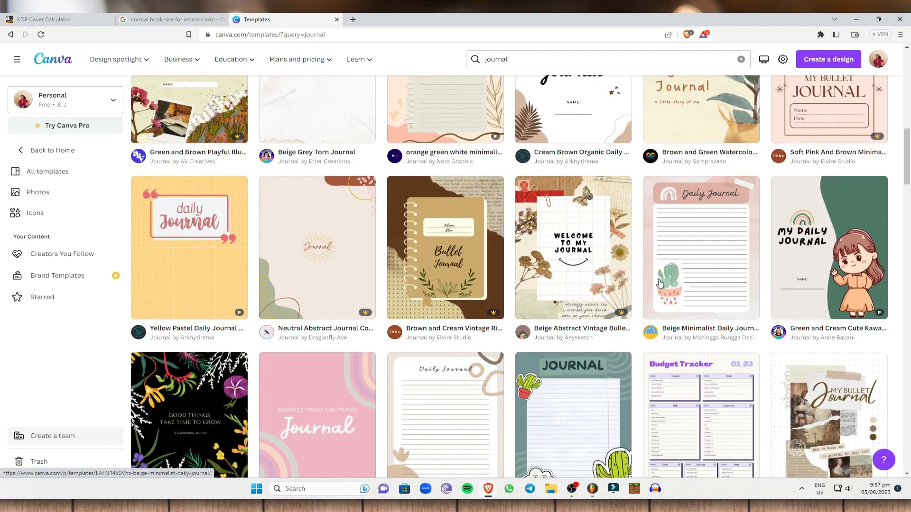
scroll(576, 303, down, 5)
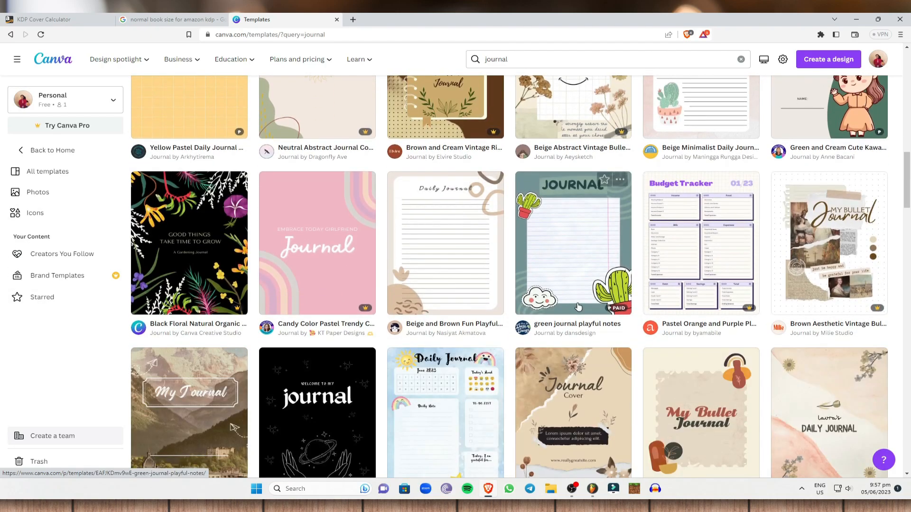
scroll(577, 306, up, 5)
scroll(316, 241, up, 15)
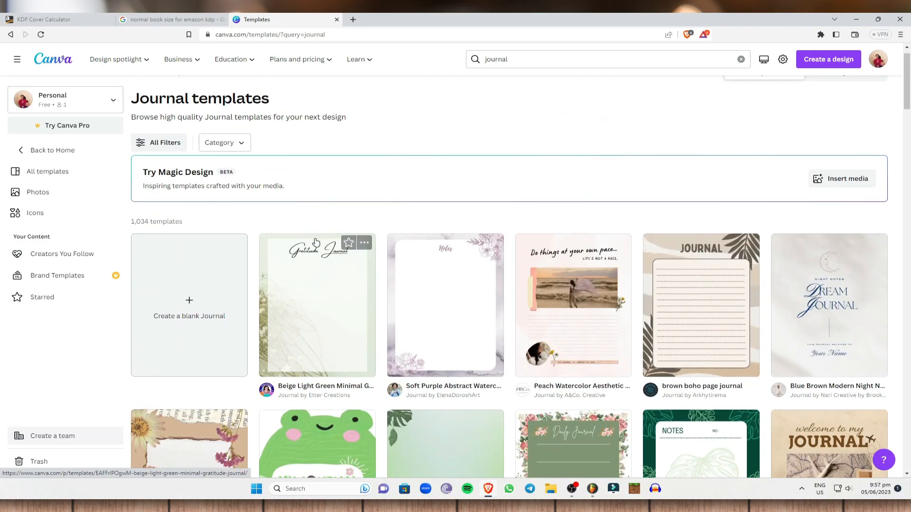
click(202, 285)
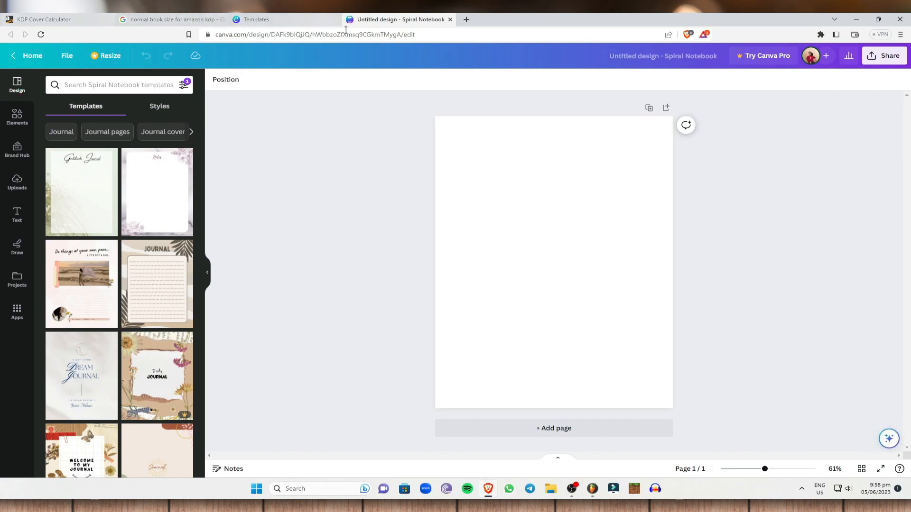
Step: Return to the KDP Cover Calculator, set the page count to 120 and calculate the cover dimensions
click(80, 22)
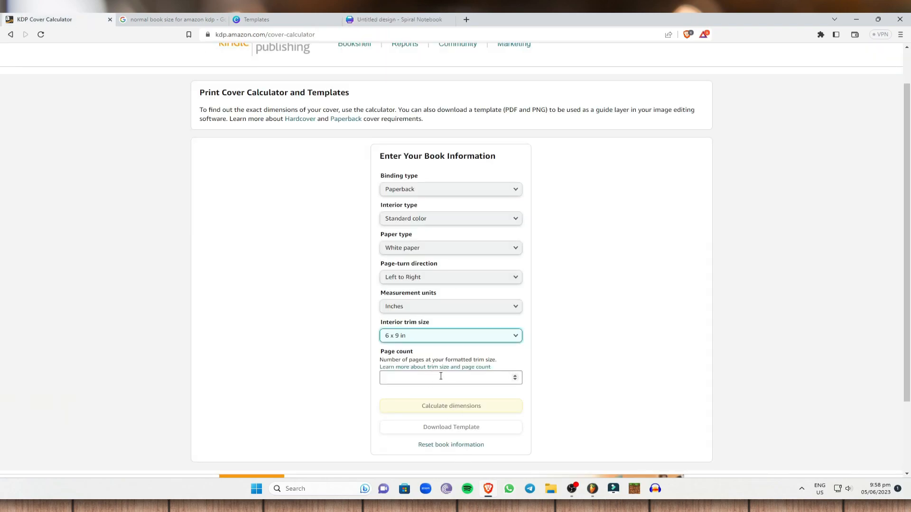
click(474, 374)
click(422, 18)
click(29, 19)
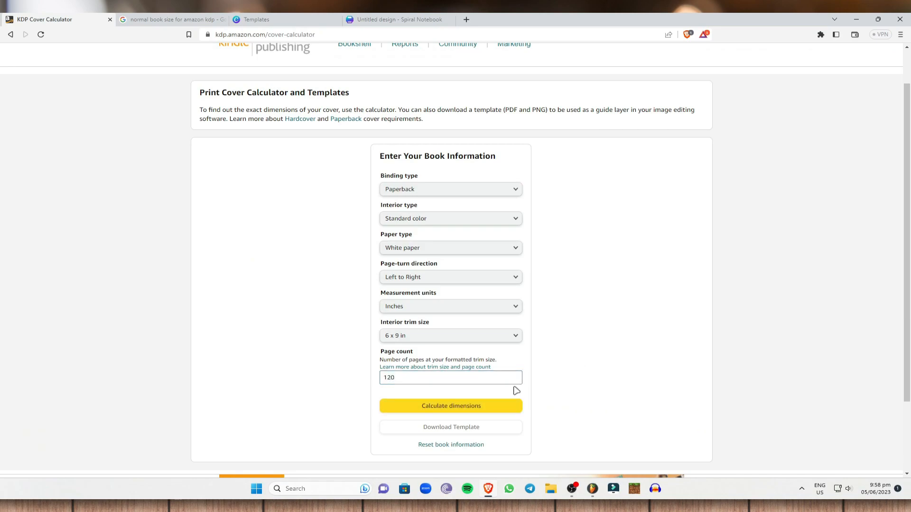
click(448, 406)
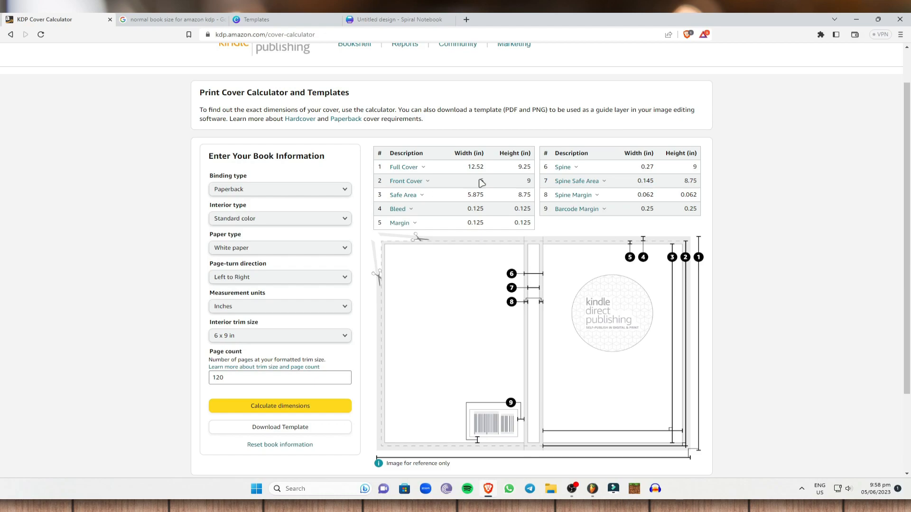
Step: Download the KDP cover template and save it to the Desktop as "reference image"
click(334, 17)
click(82, 17)
click(301, 428)
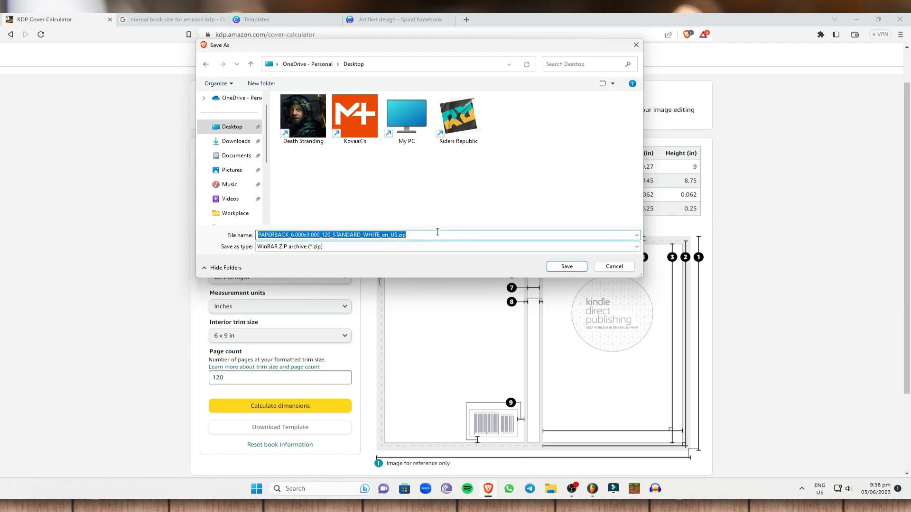
text(reference image)
key(Return)
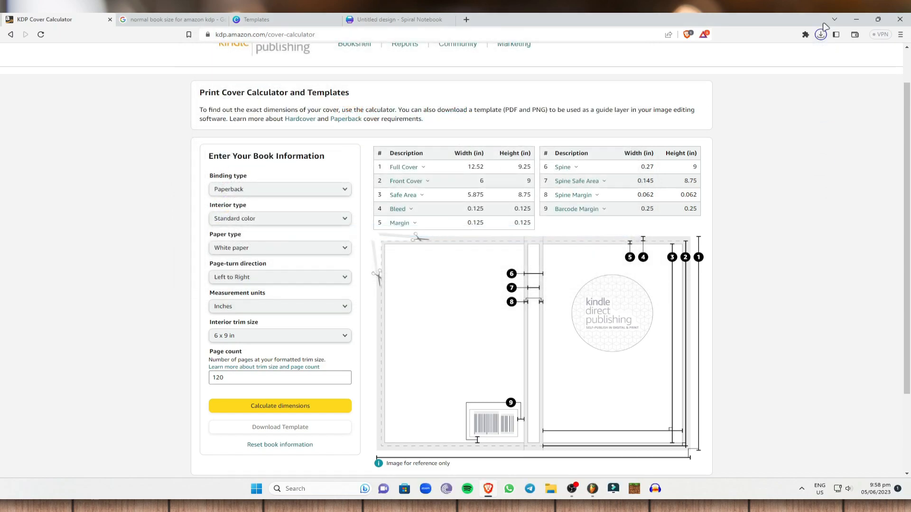
Step: Minimize the browser and extract the reference image.zip archive onto the desktop
click(856, 19)
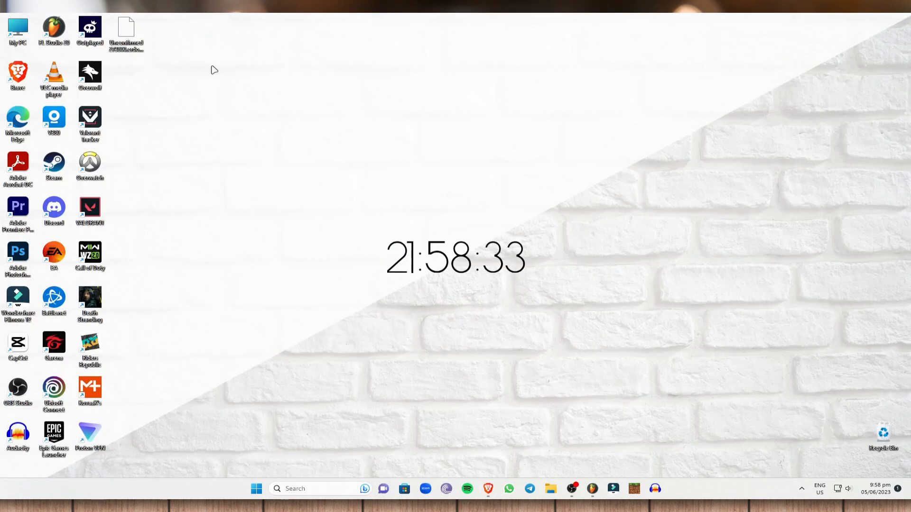
right_click(212, 70)
click(246, 109)
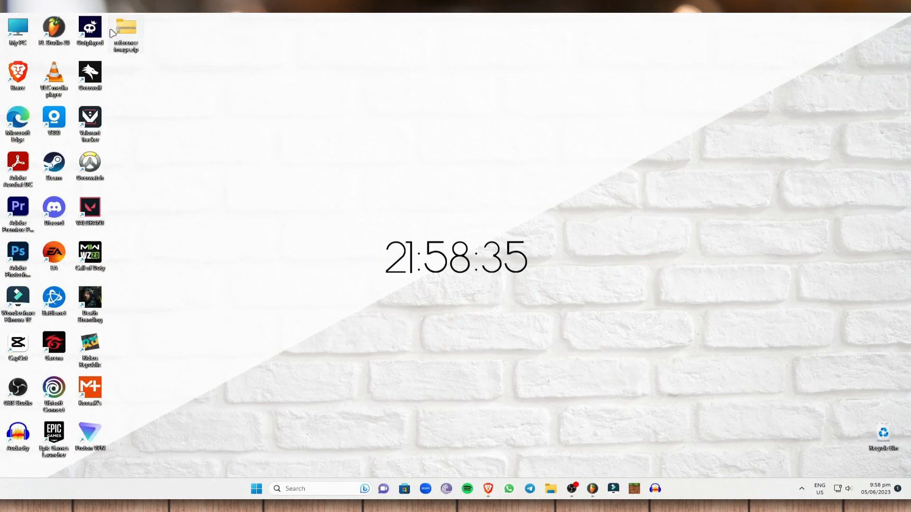
right_click(113, 30)
click(151, 29)
right_click(136, 31)
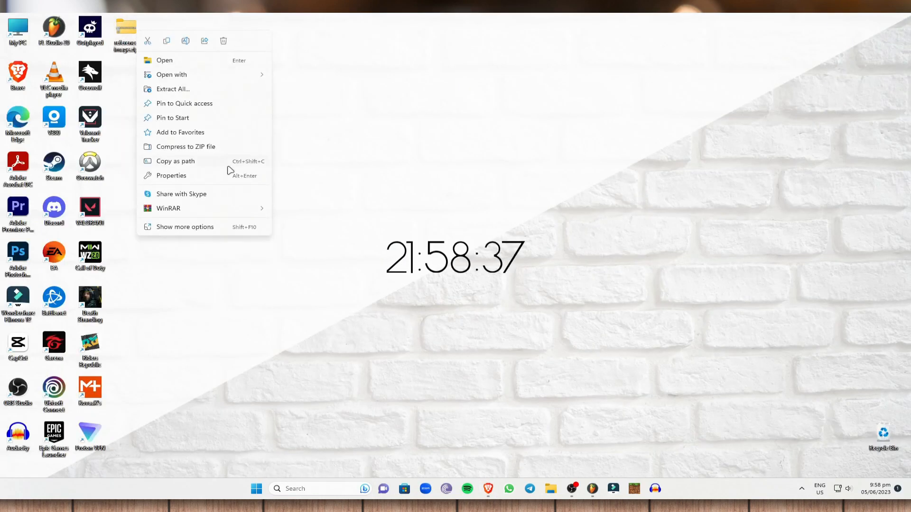
mouse_move(195, 210)
click(328, 254)
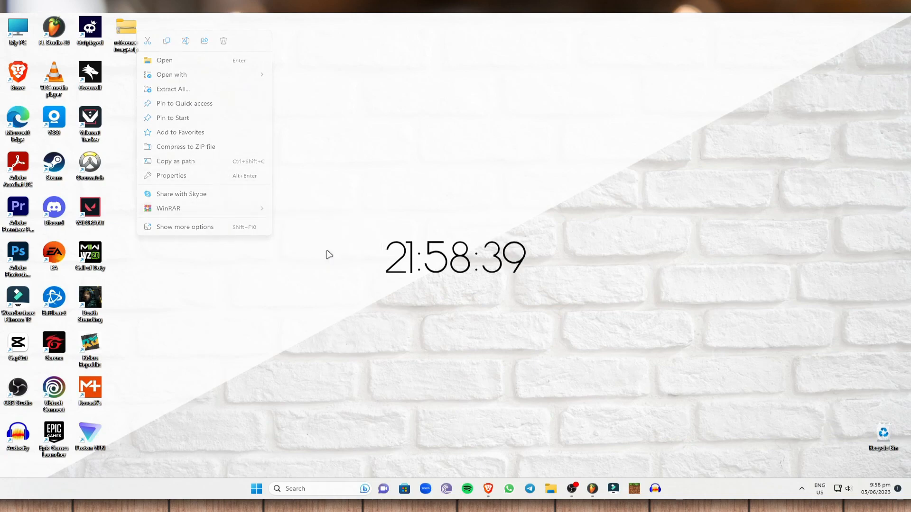
Step: Move the extracted PNG cover template to an empty area of the desktop and return to the blank Canva design
right_click(412, 138)
click(488, 177)
drag(128, 124, 582, 147)
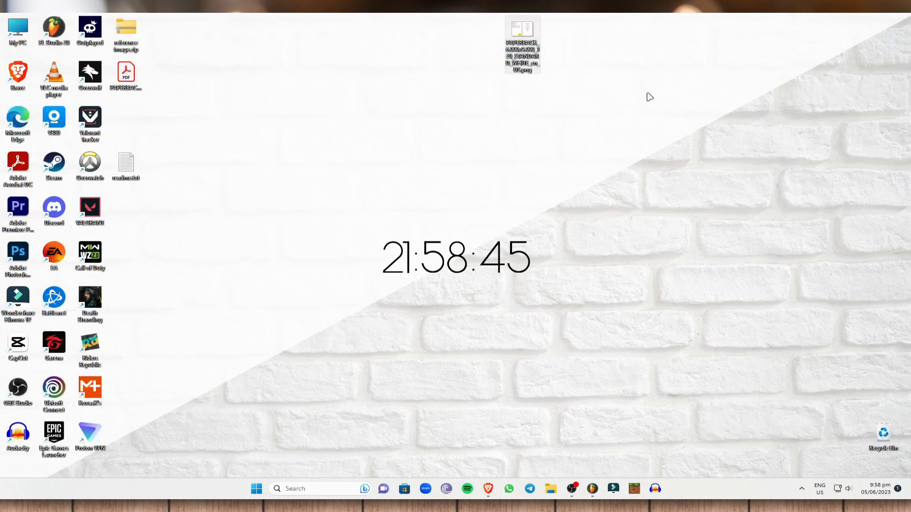
click(489, 489)
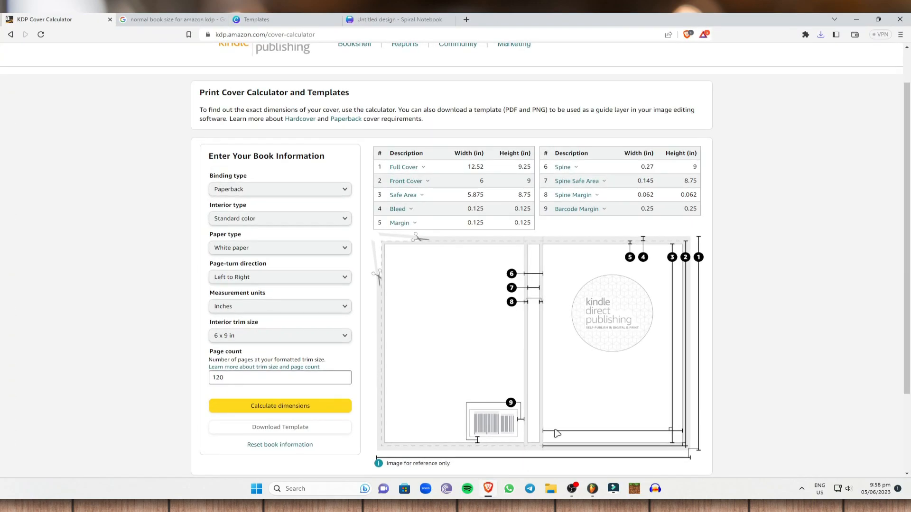
click(409, 18)
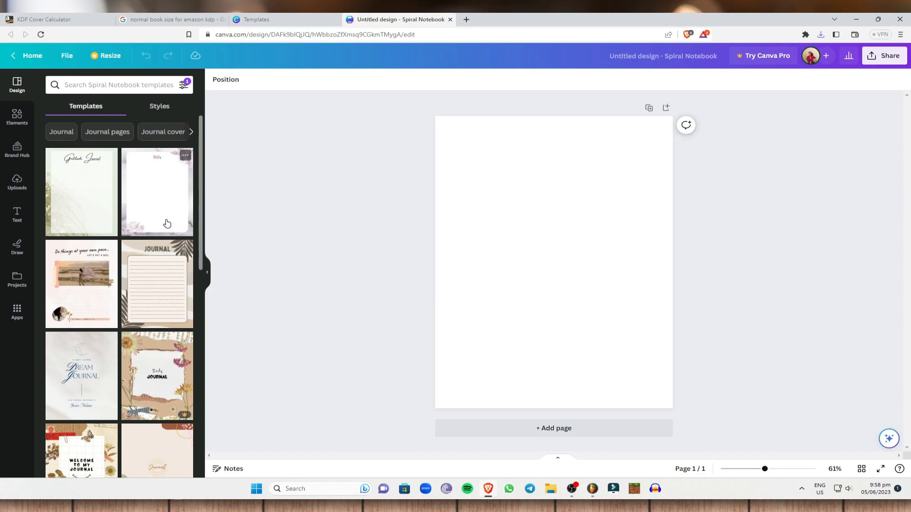
Step: Try the Beige Light Green Minimal Gratitude Journal template on the blank page and undo it
click(75, 191)
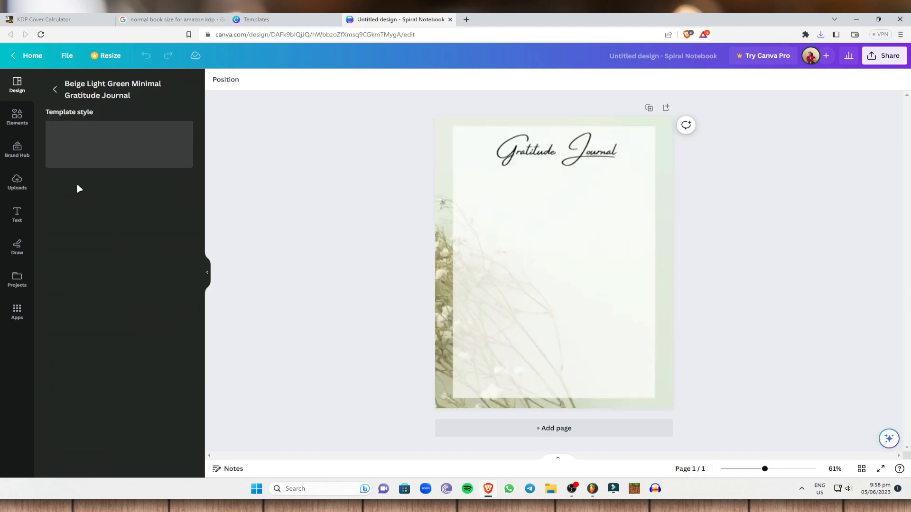
click(651, 202)
click(662, 210)
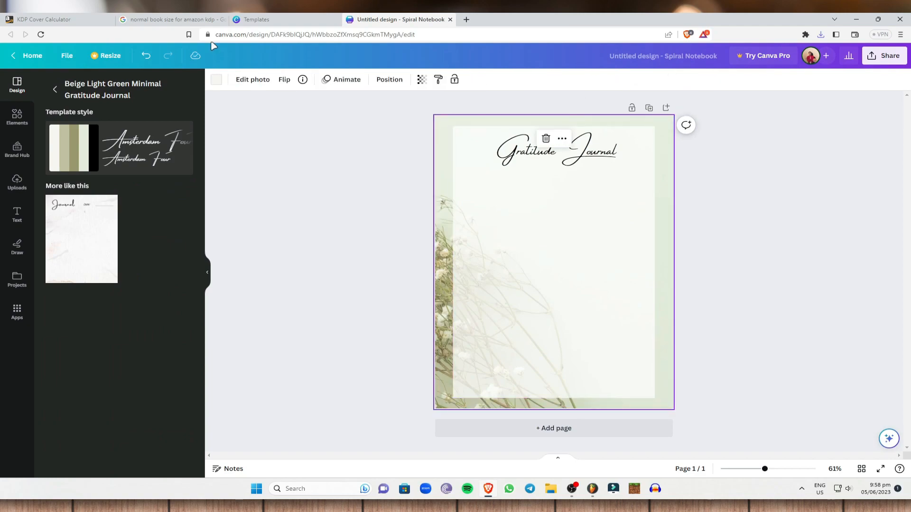
click(147, 55)
click(497, 108)
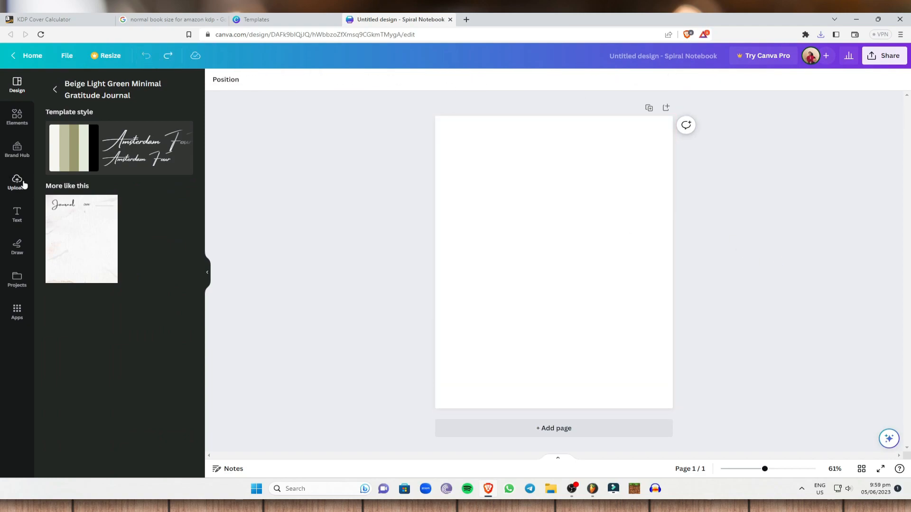
Step: Search the elements for "paper background" and limit the results to photos
click(17, 148)
click(16, 118)
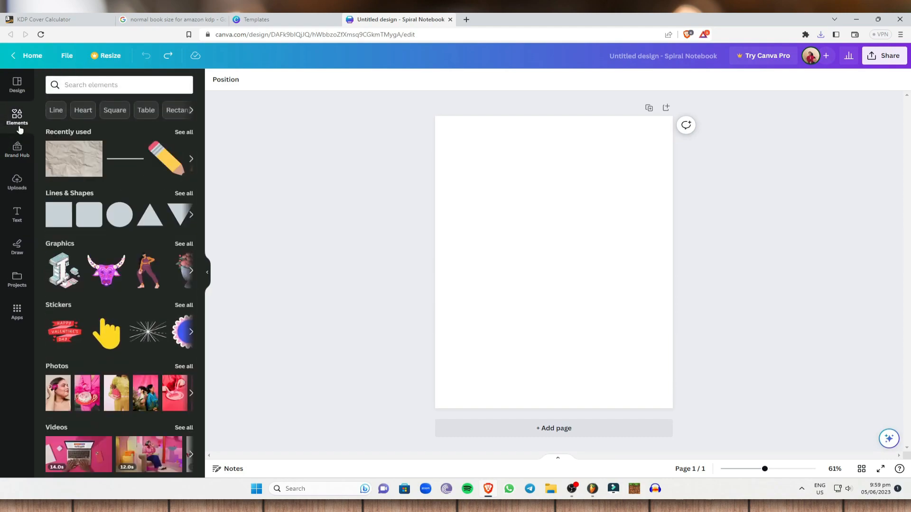
click(96, 88)
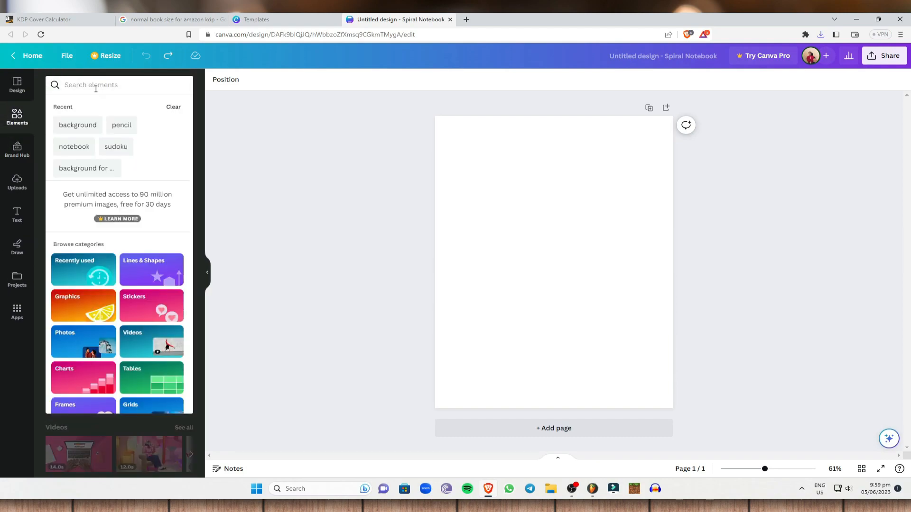
text(paperbackground)
key(Return)
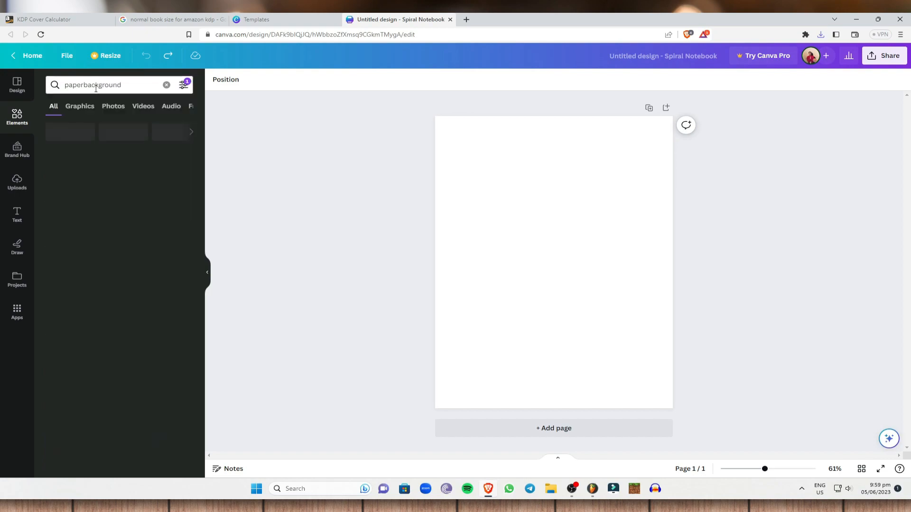
click(83, 84)
key(Return)
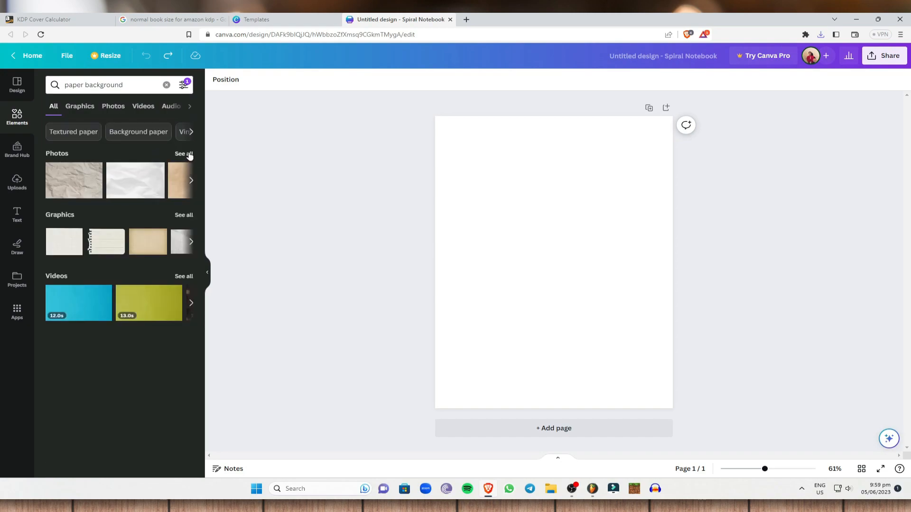
click(88, 107)
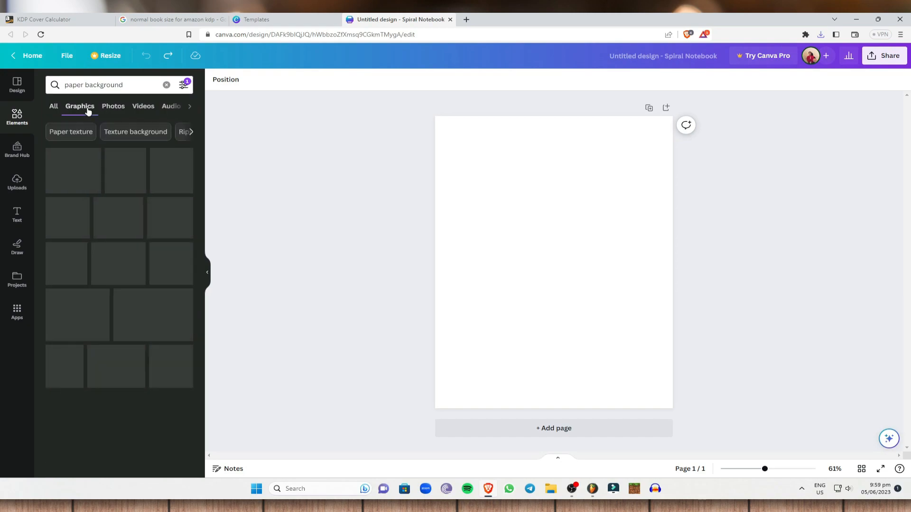
click(106, 107)
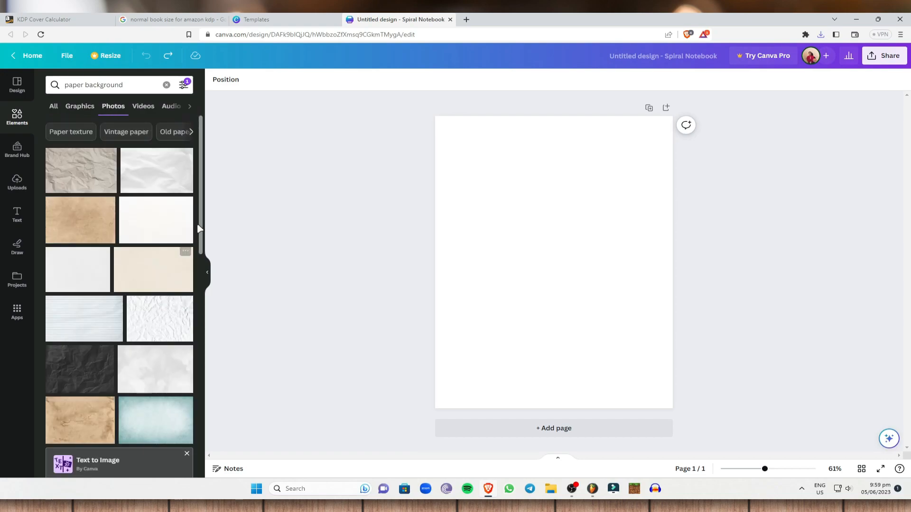
Step: Add the crumpled beige paper photo to the page and set it as the page background
click(83, 166)
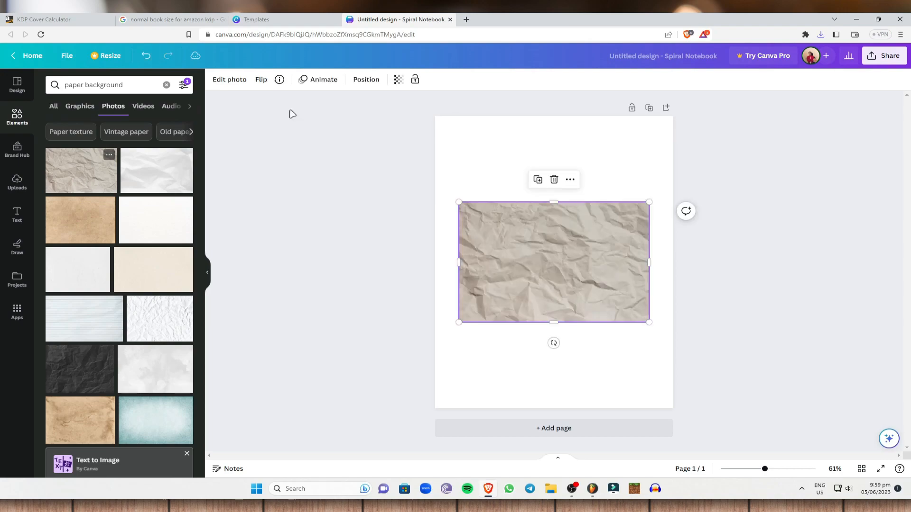
right_click(541, 285)
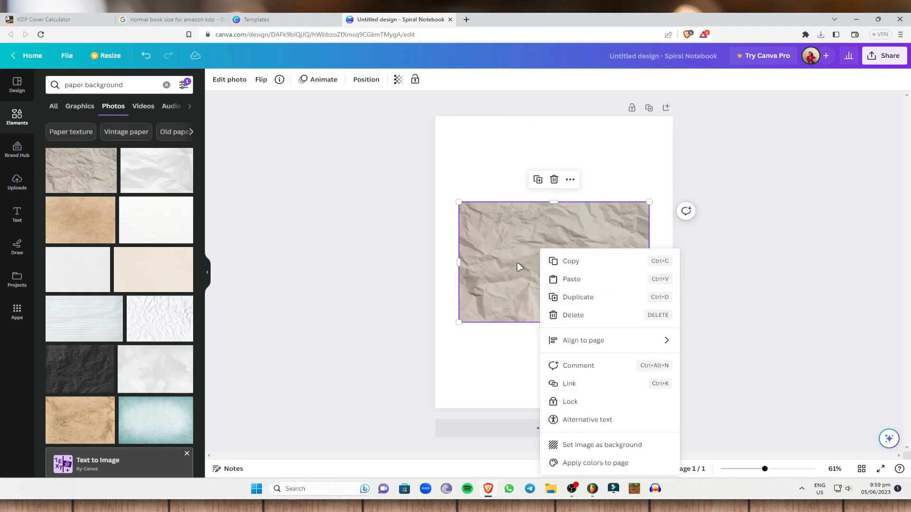
click(617, 445)
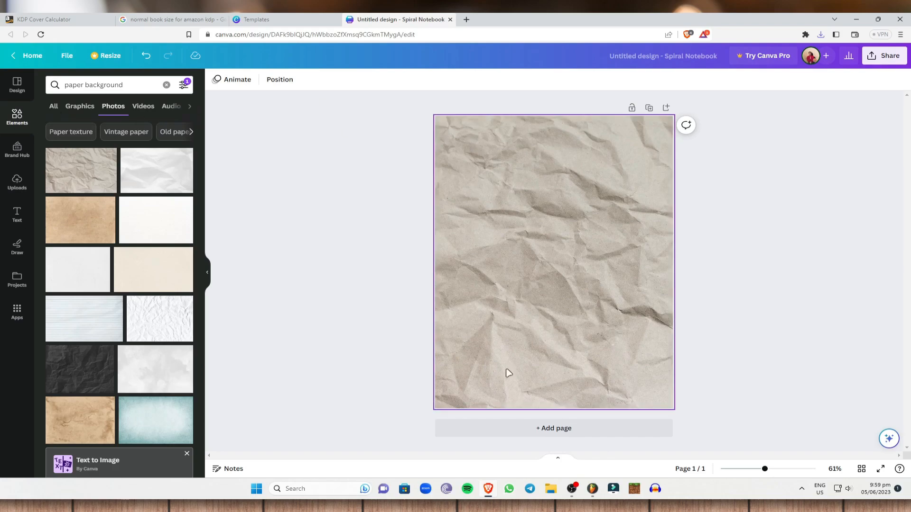
Step: Search the elements for "boarders"
click(119, 85)
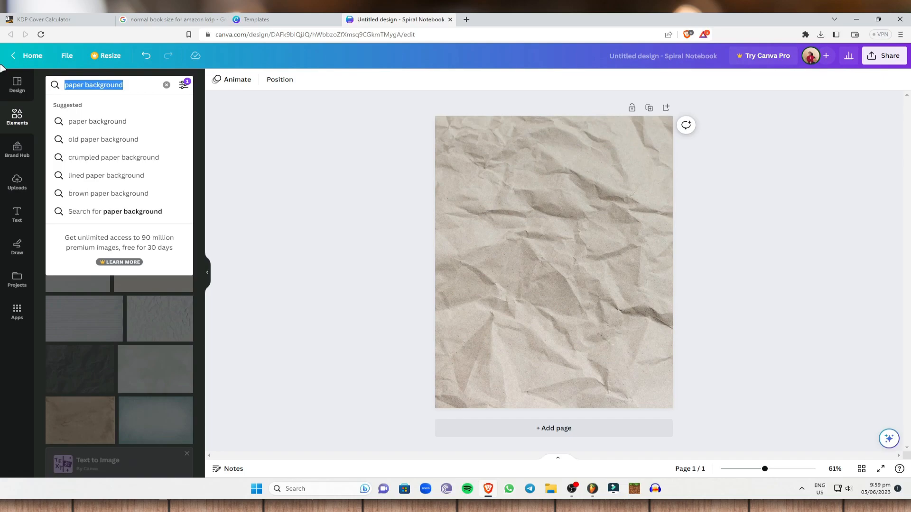
text(boardrs)
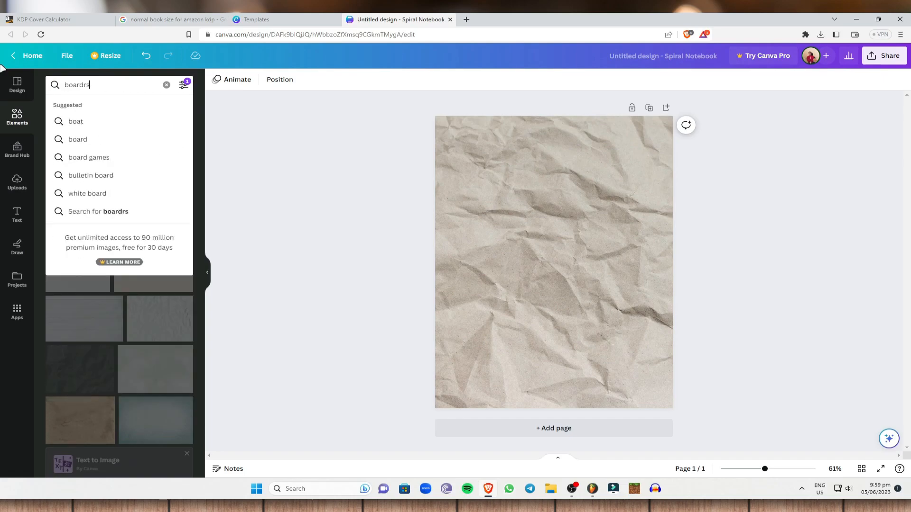
key(BackSpace)
text(ers)
key(Return)
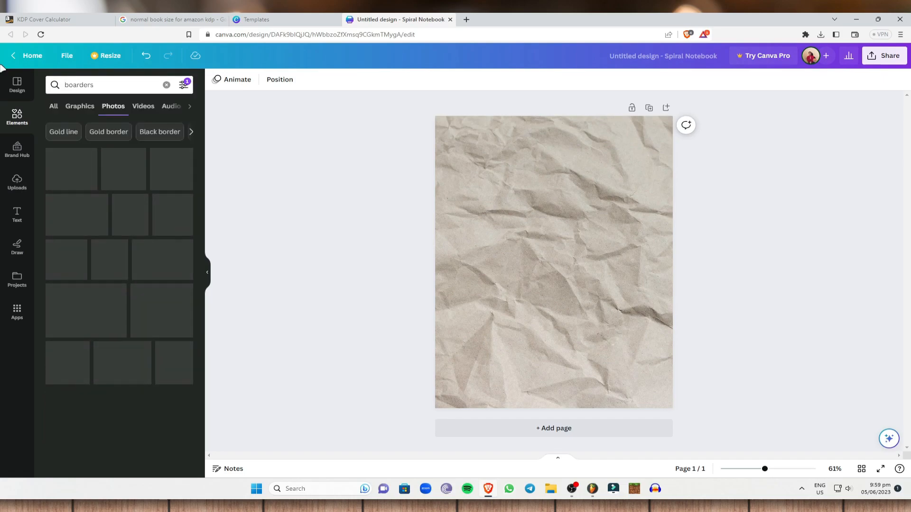
Step: Limit the "boarders" results to graphics and look through them for a border that suits the page
click(80, 106)
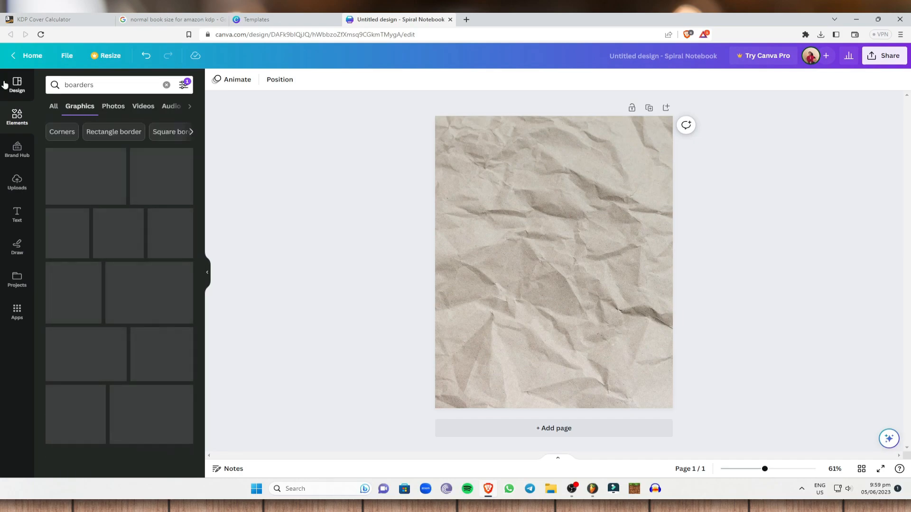
scroll(173, 269, down, 5)
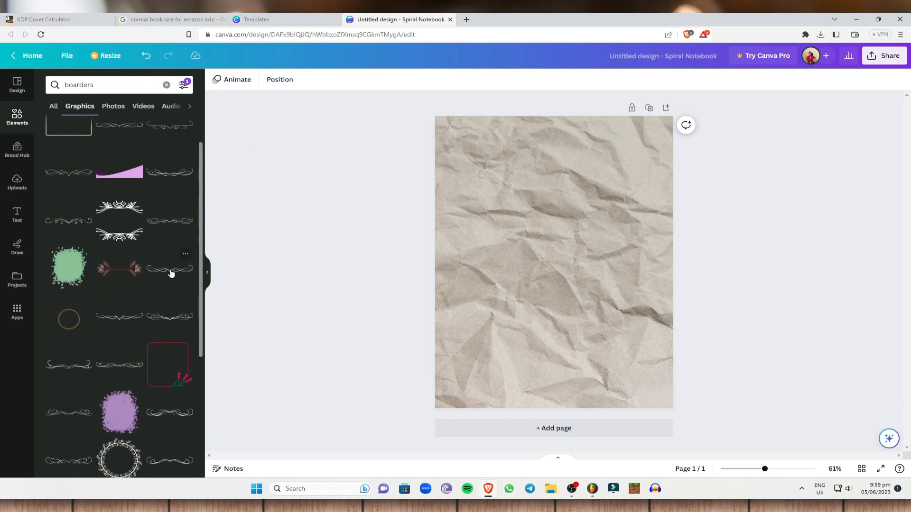
scroll(166, 280, up, 5)
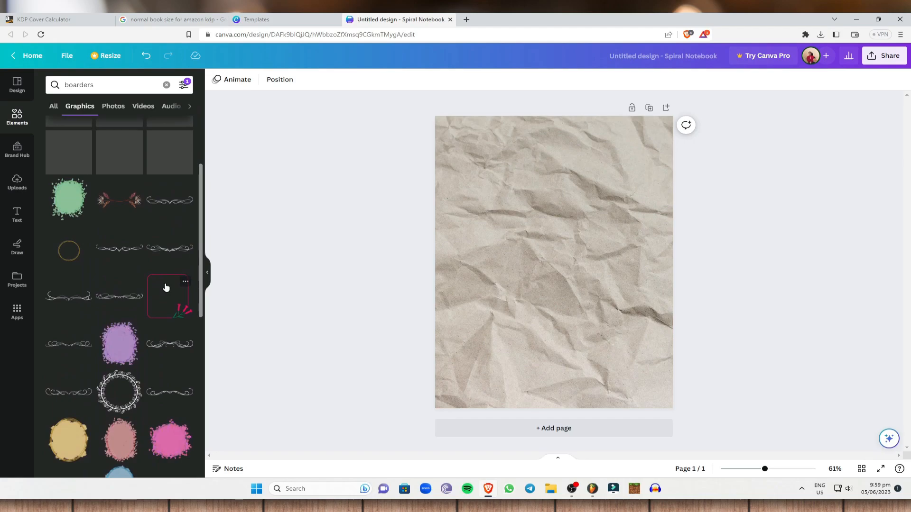
scroll(185, 272, down, 10)
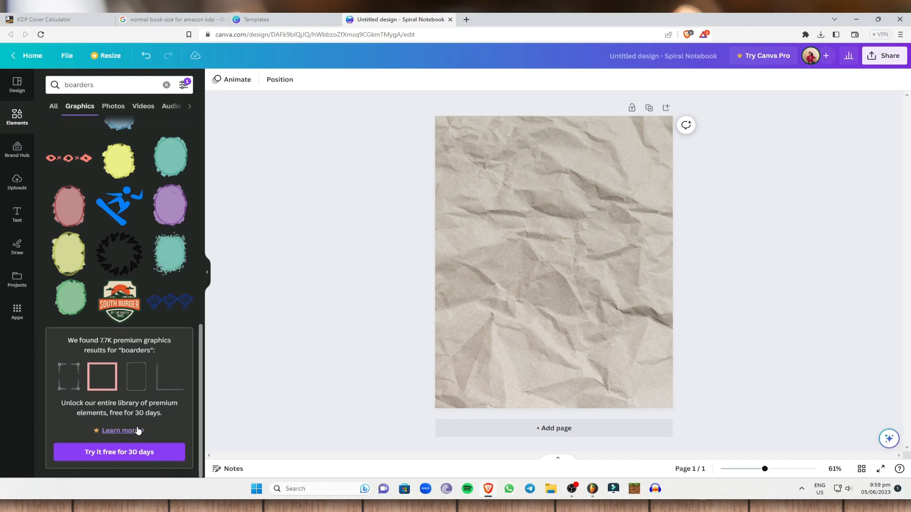
scroll(83, 295, up, 2)
scroll(82, 295, up, 2)
scroll(83, 295, down, 4)
scroll(128, 291, up, 8)
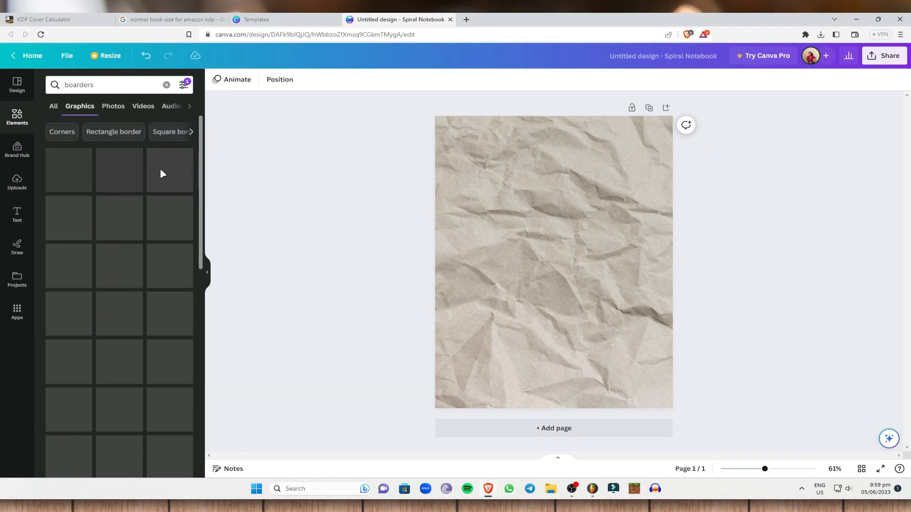
scroll(147, 270, down, 10)
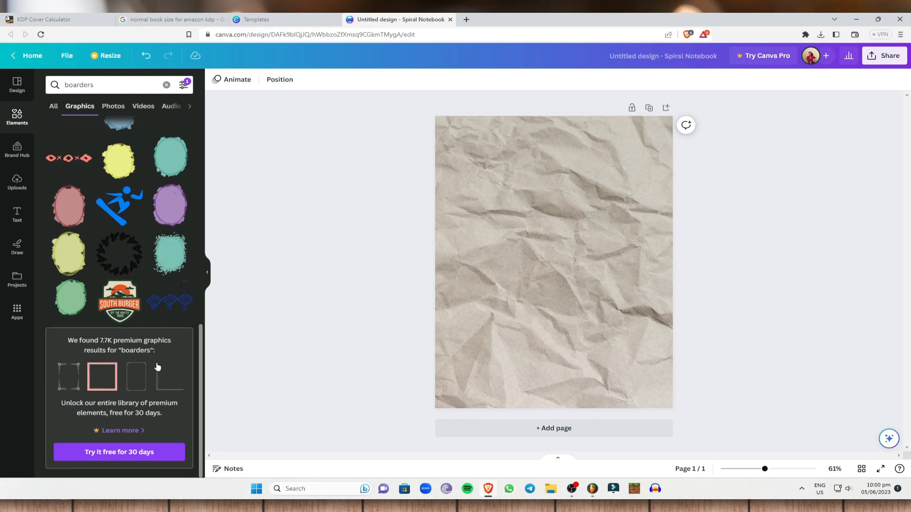
scroll(166, 284, up, 7)
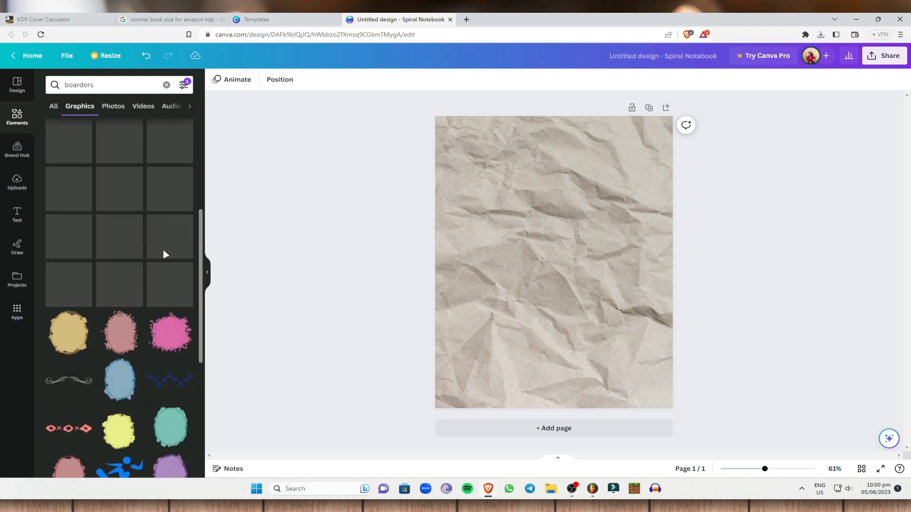
scroll(177, 305, down, 7)
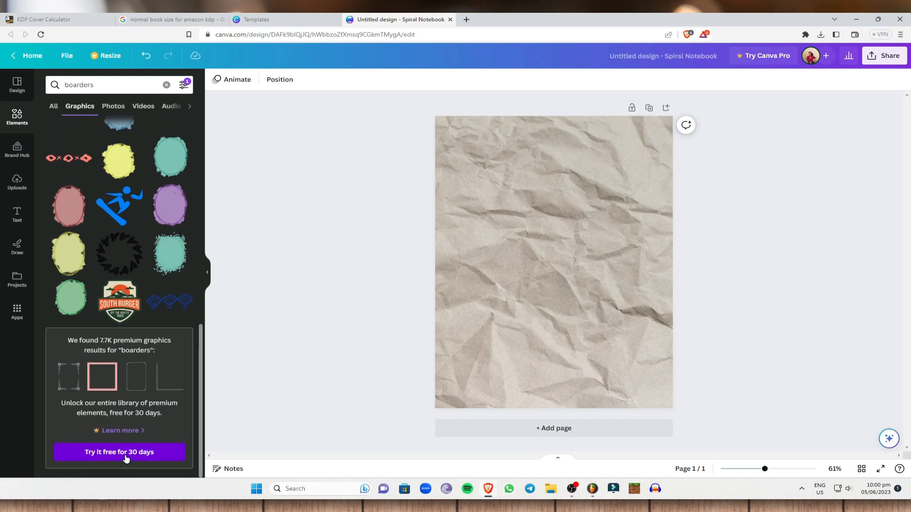
scroll(90, 307, up, 3)
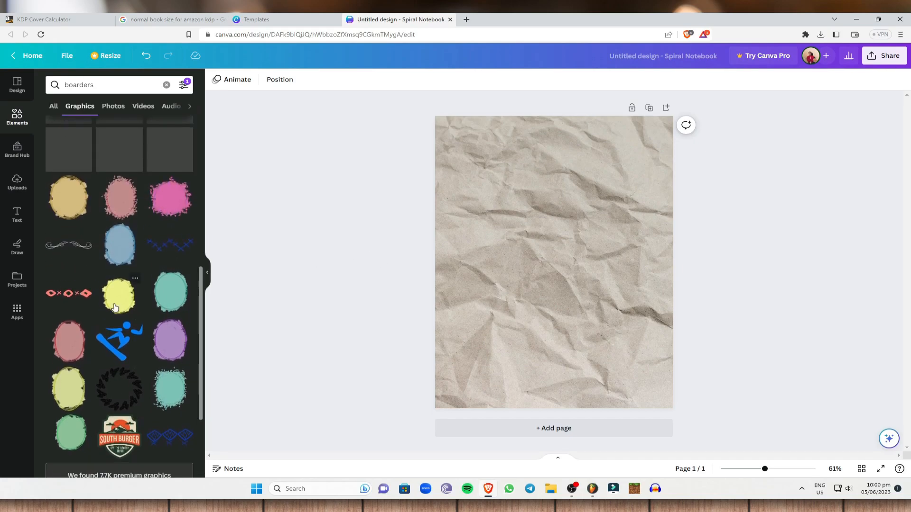
scroll(90, 307, up, 5)
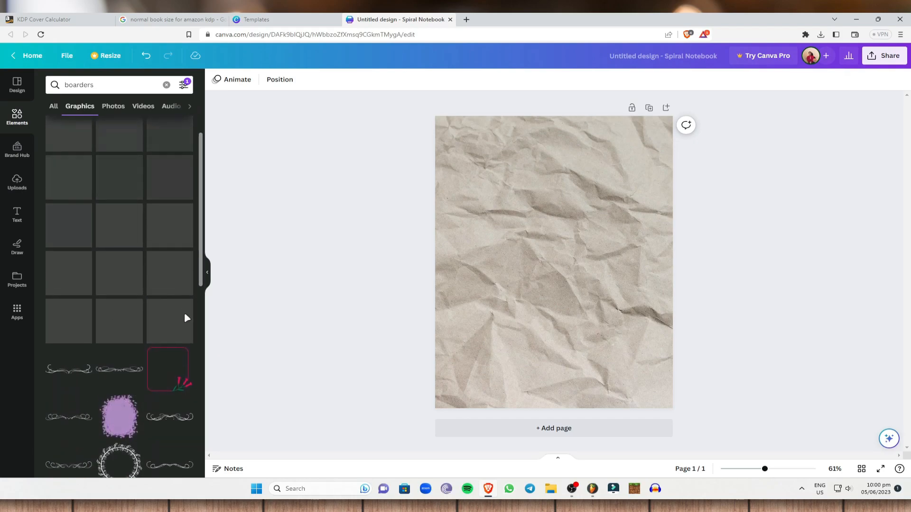
scroll(147, 273, up, 1)
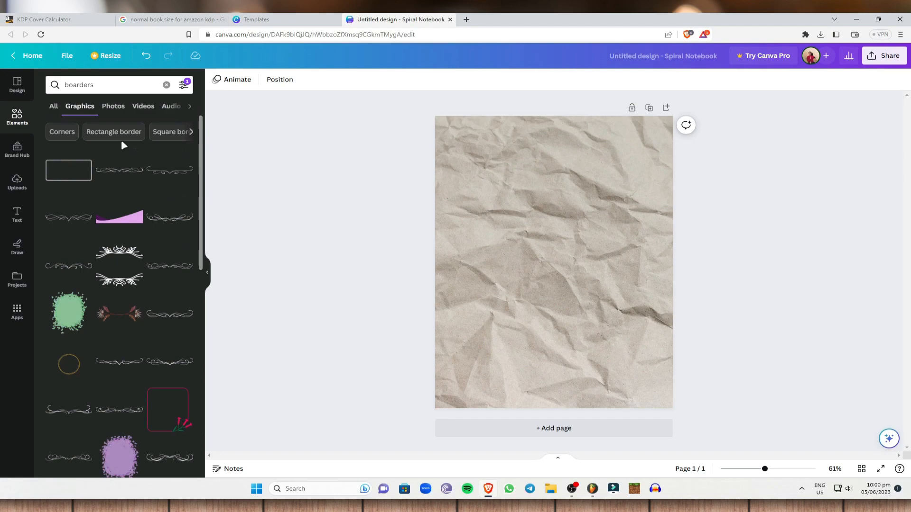
Step: Switch to the suggested "Square border" search and look through its graphics
click(191, 132)
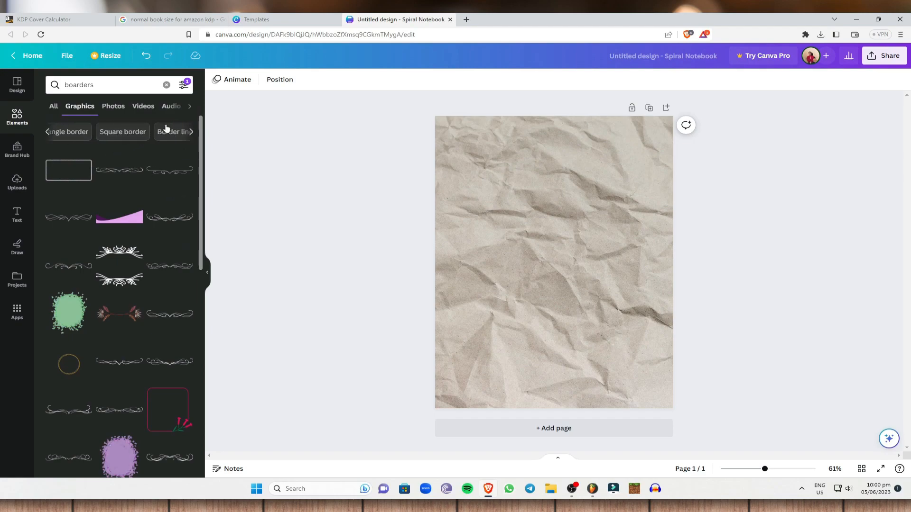
click(96, 136)
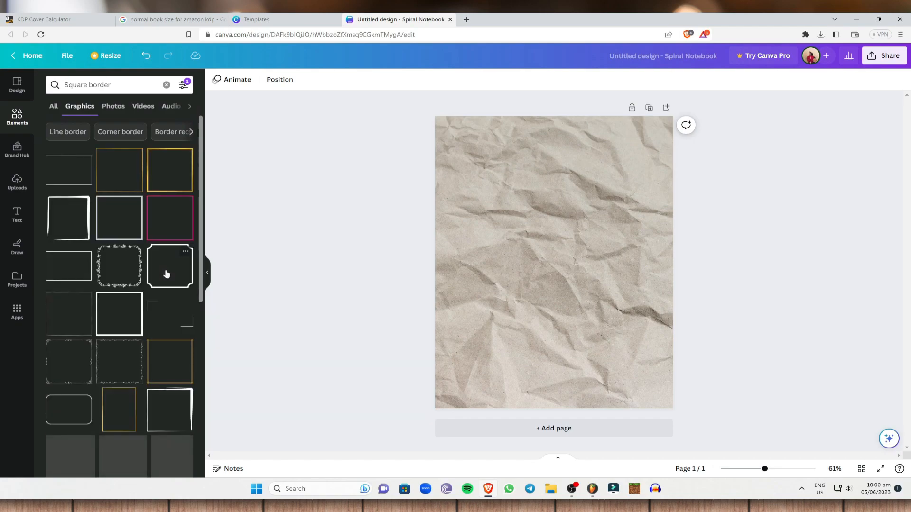
scroll(173, 332, down, 5)
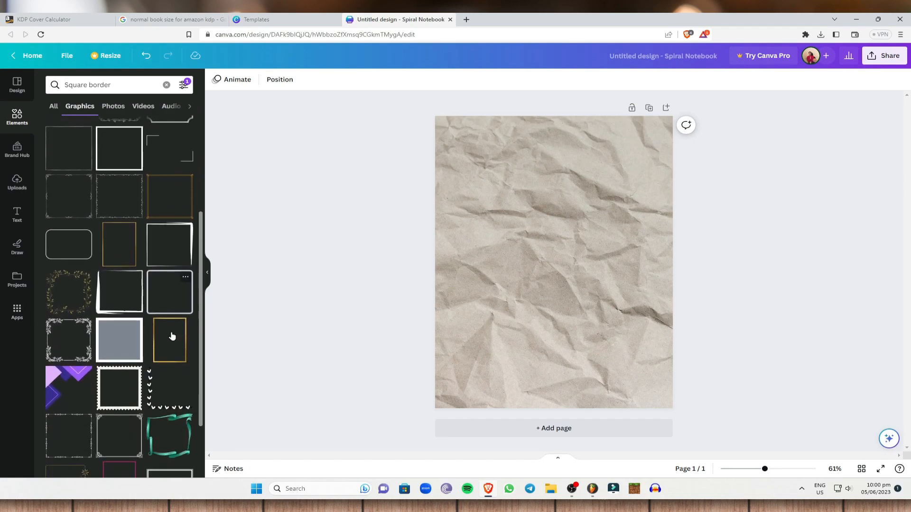
scroll(172, 337, down, 2)
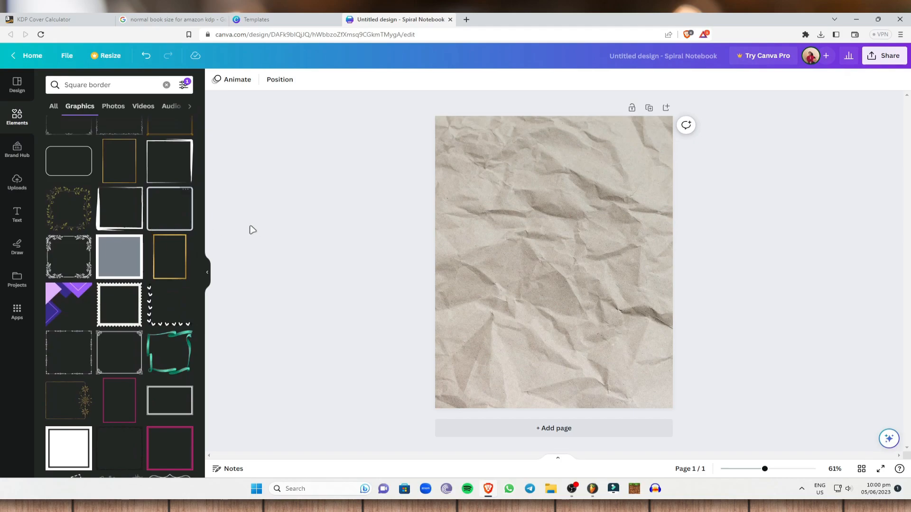
click(187, 356)
drag(649, 354, 624, 378)
key(Delete)
Step: Add the rough brush-stroke square border graphic with cut corners to the page
scroll(191, 303, down, 6)
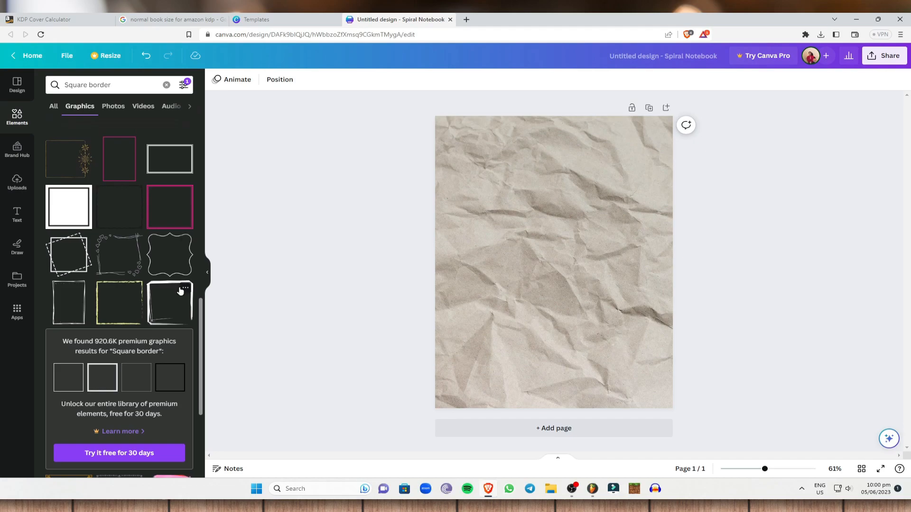
click(184, 288)
click(170, 301)
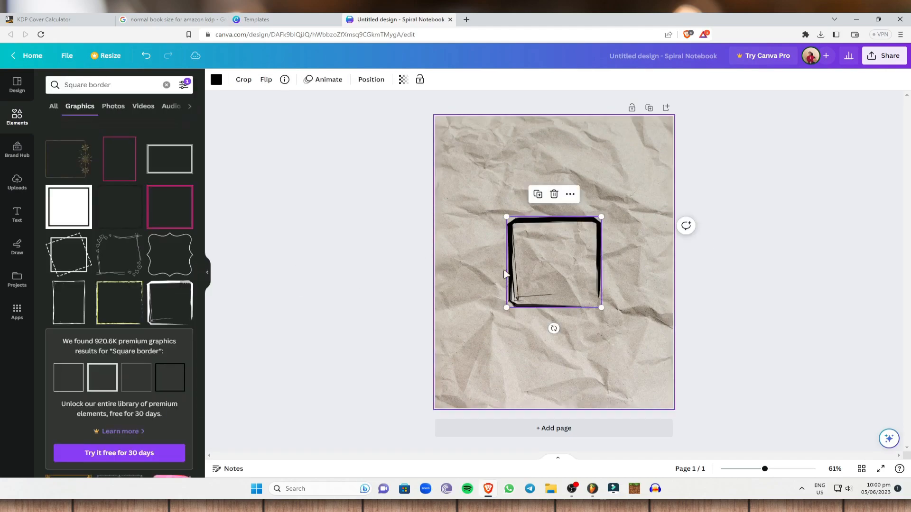
Step: Enlarge the square border to nearly the full page width and center it on the page
mouse_move(560, 264)
mouse_down()
mouse_move(536, 195)
mouse_move(505, 166)
mouse_up()
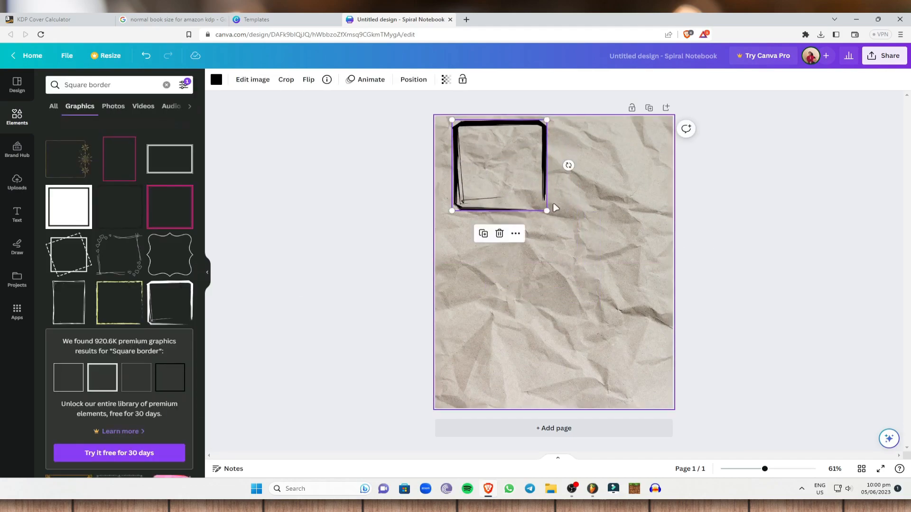
drag(547, 211, 658, 317)
mouse_move(605, 294)
mouse_down()
mouse_move(598, 332)
mouse_move(594, 296)
mouse_up()
drag(647, 321, 671, 375)
mouse_move(623, 354)
mouse_down()
mouse_move(605, 380)
mouse_move(621, 383)
mouse_up()
click(679, 394)
click(652, 380)
drag(676, 391, 655, 371)
drag(582, 329, 592, 326)
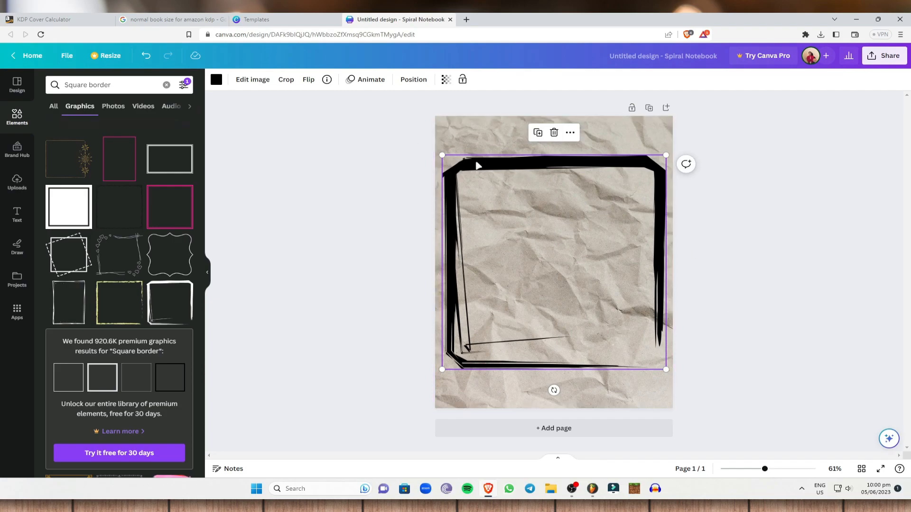
Step: Try several colors on the square border and settle on light purple from the default solid colors
click(220, 78)
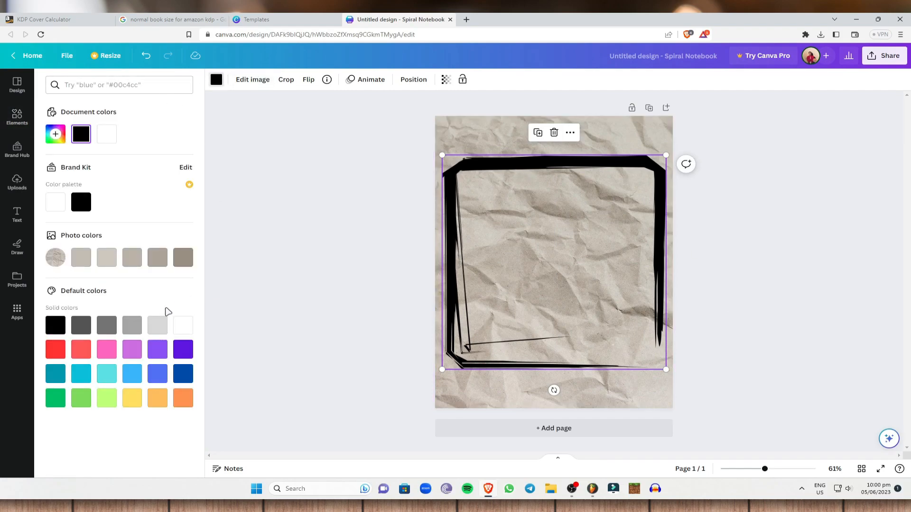
click(181, 260)
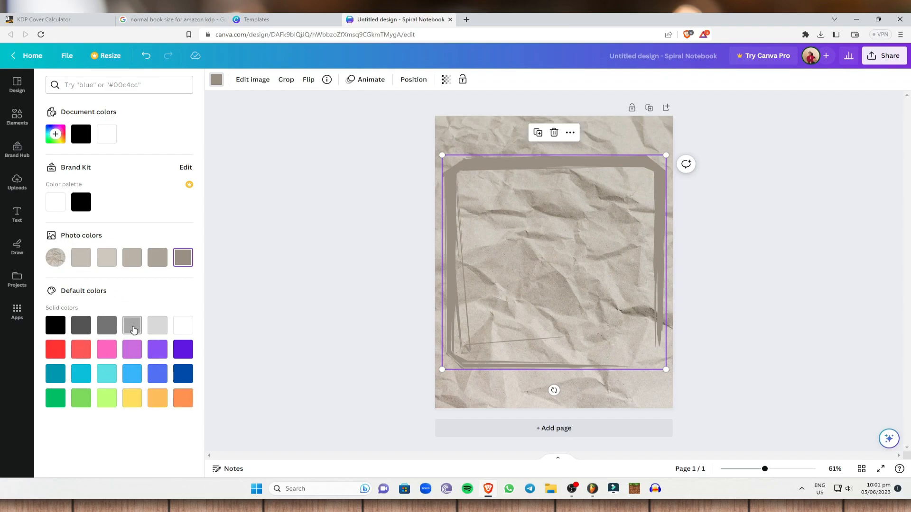
click(89, 344)
click(49, 353)
click(108, 324)
click(107, 373)
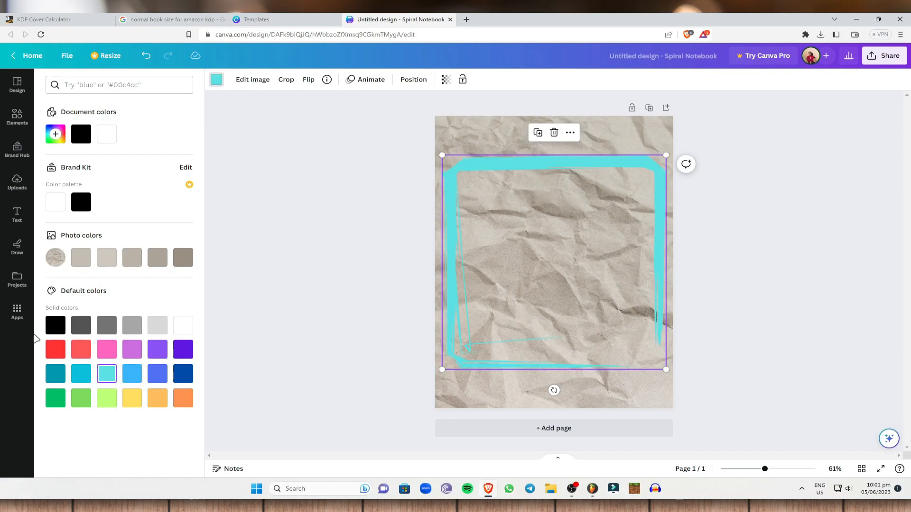
click(133, 350)
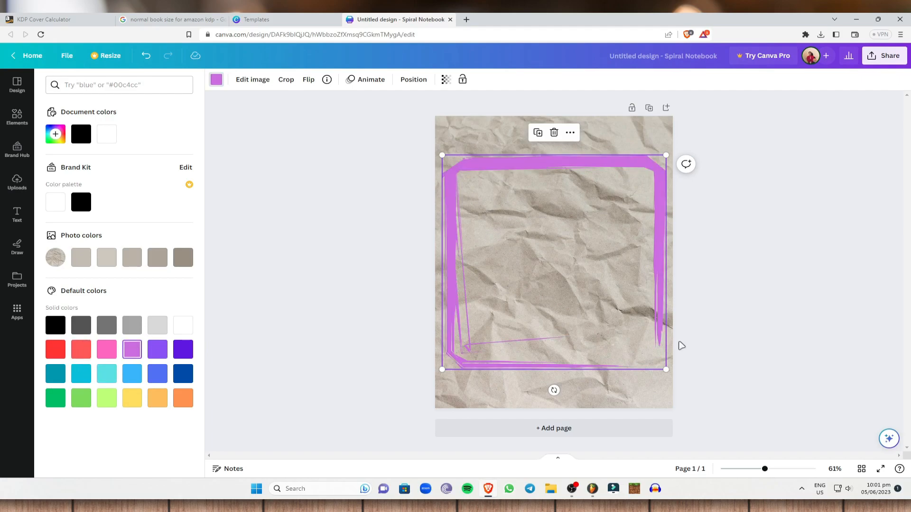
click(746, 280)
click(777, 228)
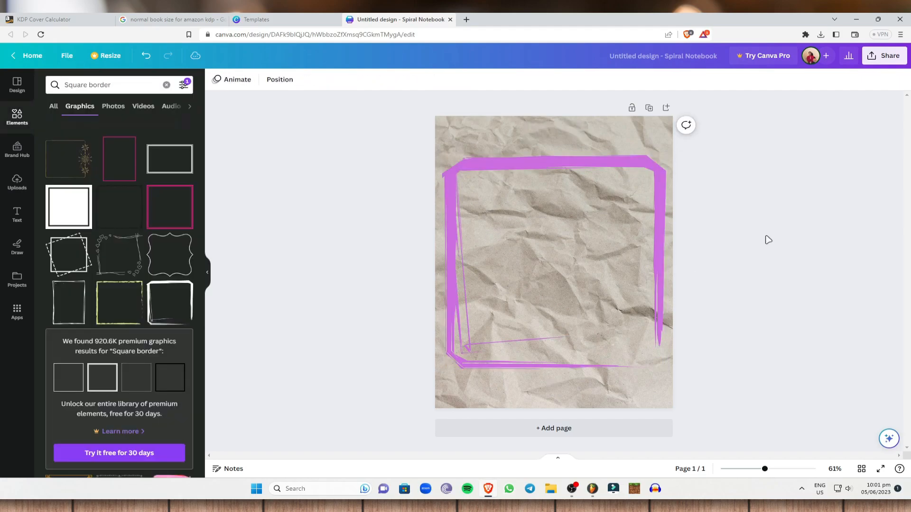
Step: Move the square border slightly down the page, keeping it horizontally centered
click(599, 303)
drag(599, 303, 597, 314)
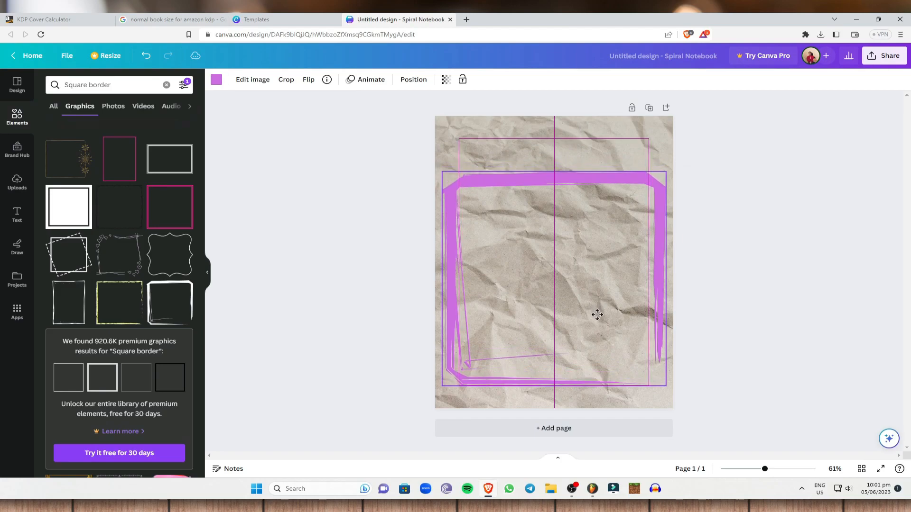
click(813, 289)
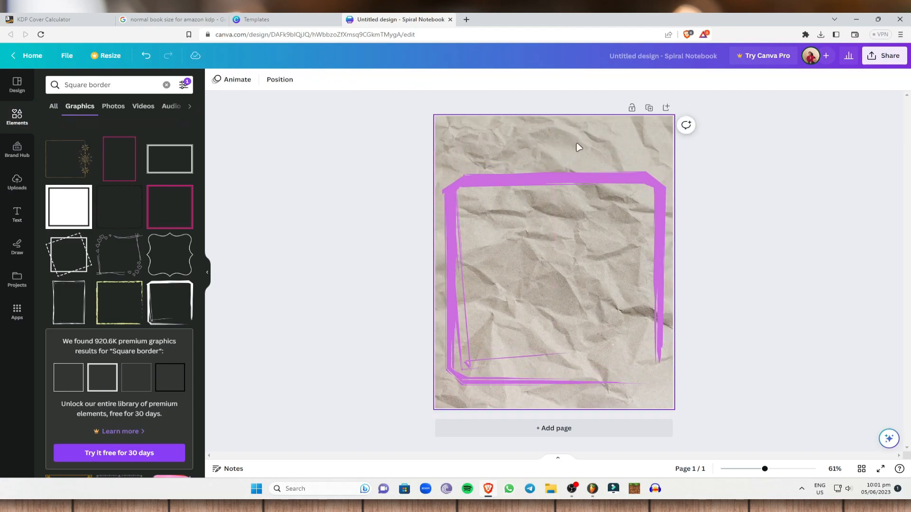
Step: Add the heading "MY JOURNAL" and place it centered above the purple border
click(17, 213)
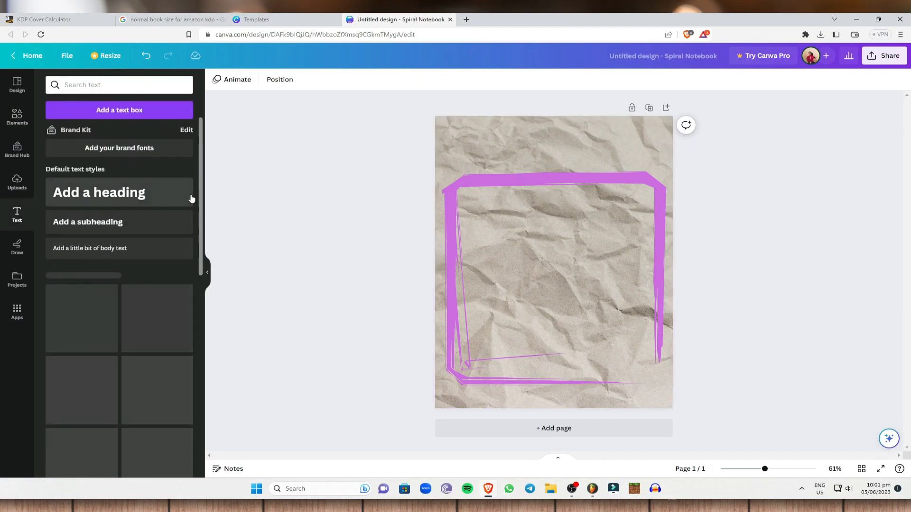
click(143, 195)
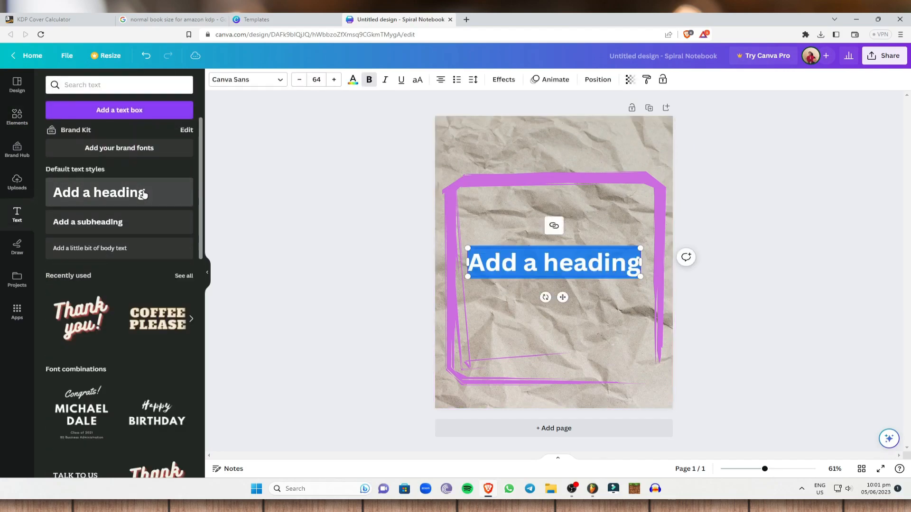
text(MY JOURNAL)
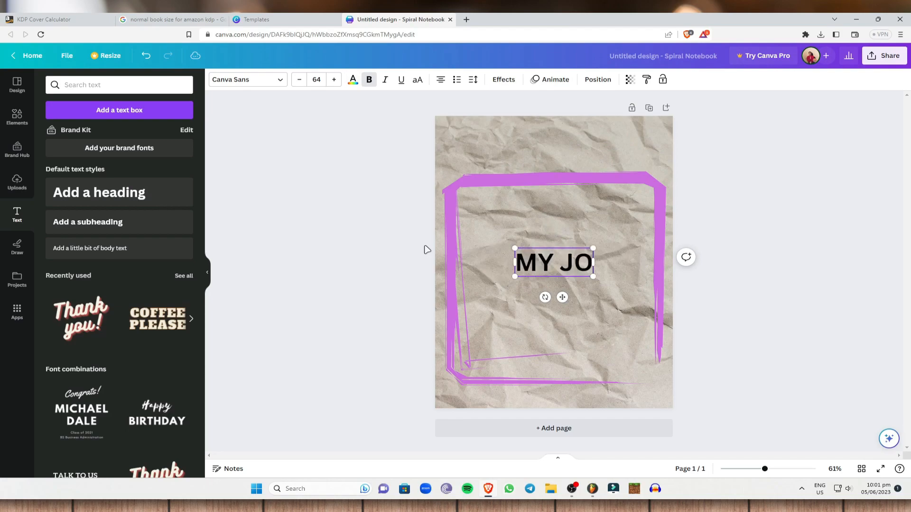
click(813, 242)
drag(599, 263, 599, 152)
Step: Search the fonts for CURSIVE and apply Blastine to the "MY JOURNAL" heading
click(280, 80)
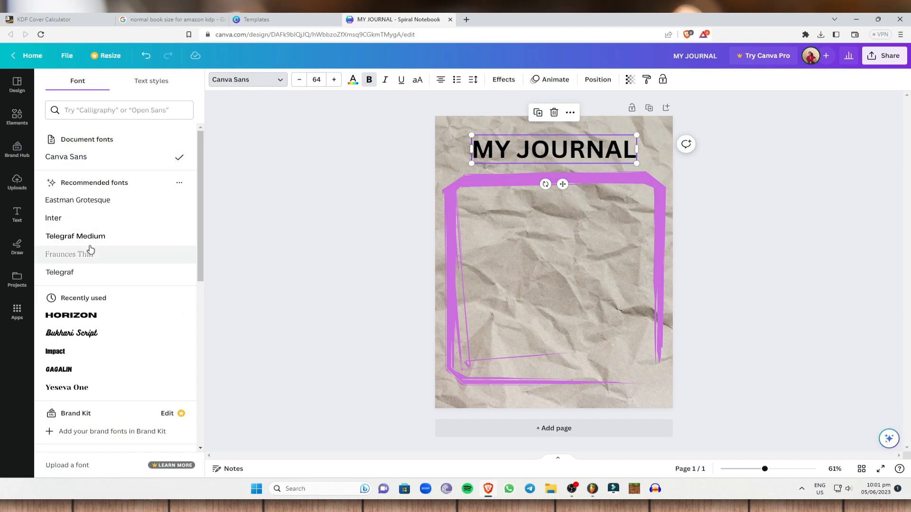
scroll(84, 287, down, 5)
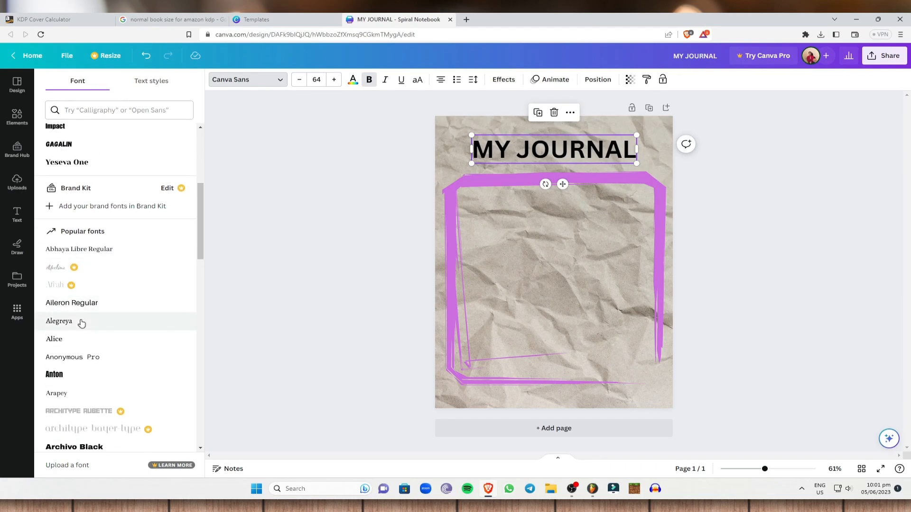
scroll(83, 343, down, 4)
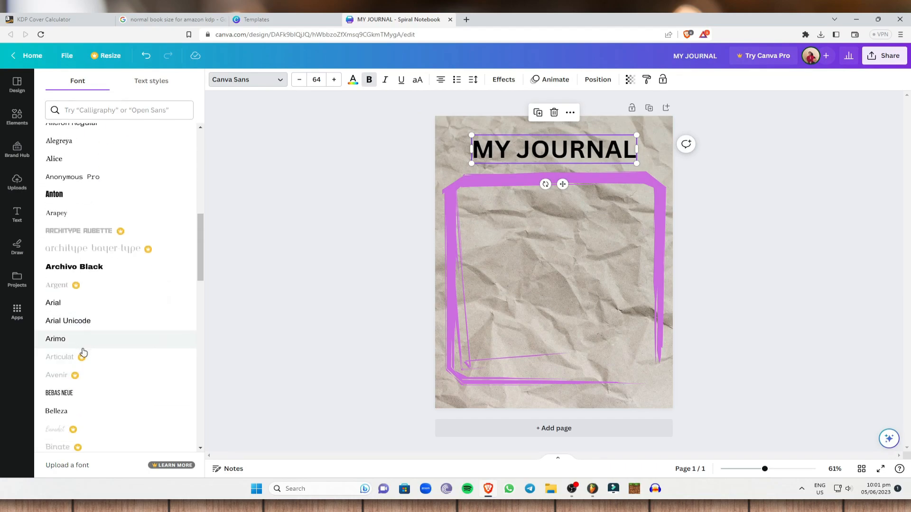
scroll(97, 363, down, 6)
scroll(103, 370, down, 11)
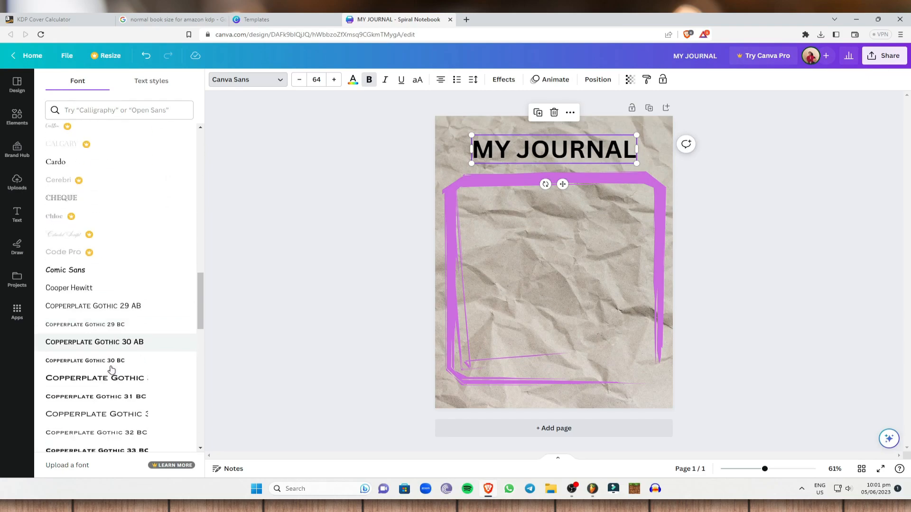
scroll(111, 304, down, 6)
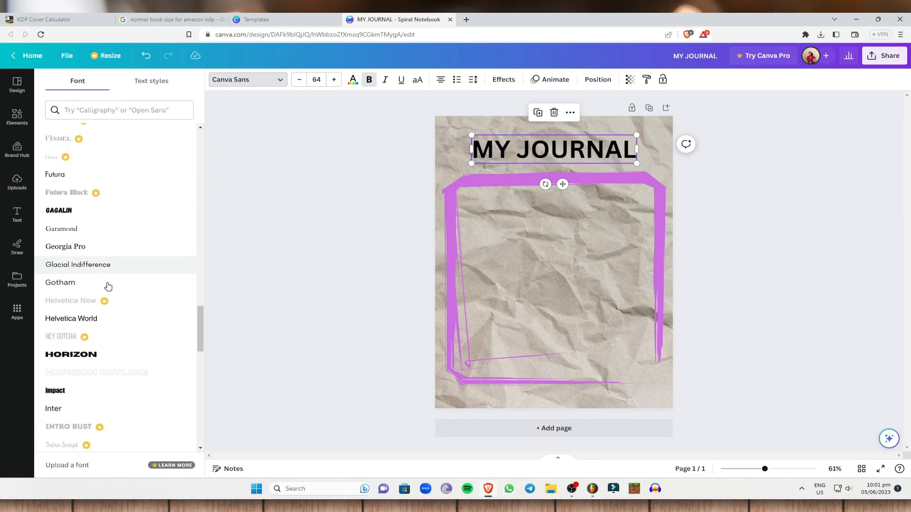
click(103, 110)
text(CURISVE)
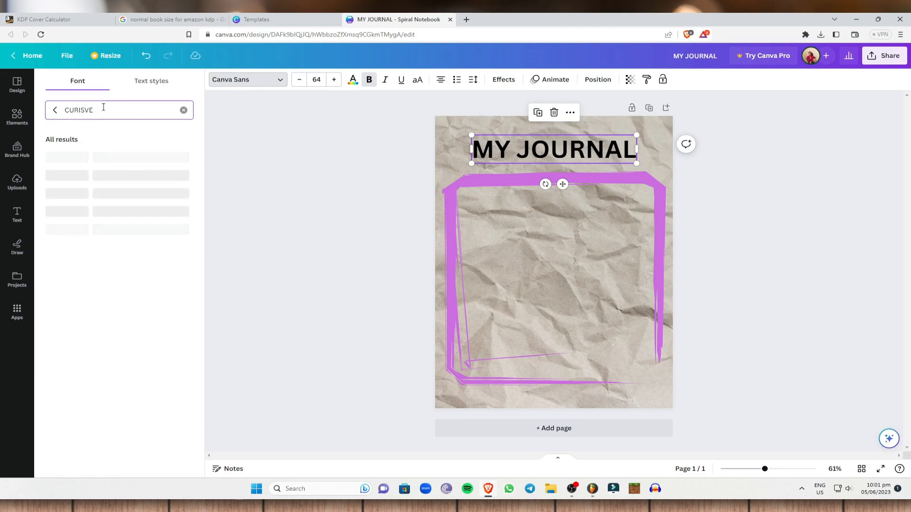
drag(104, 102, 72, 103)
text(RSIVE)
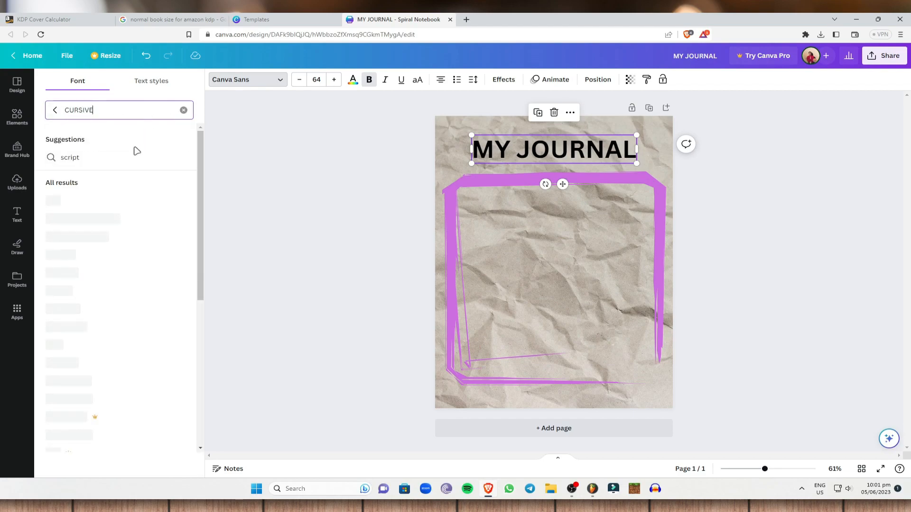
click(87, 208)
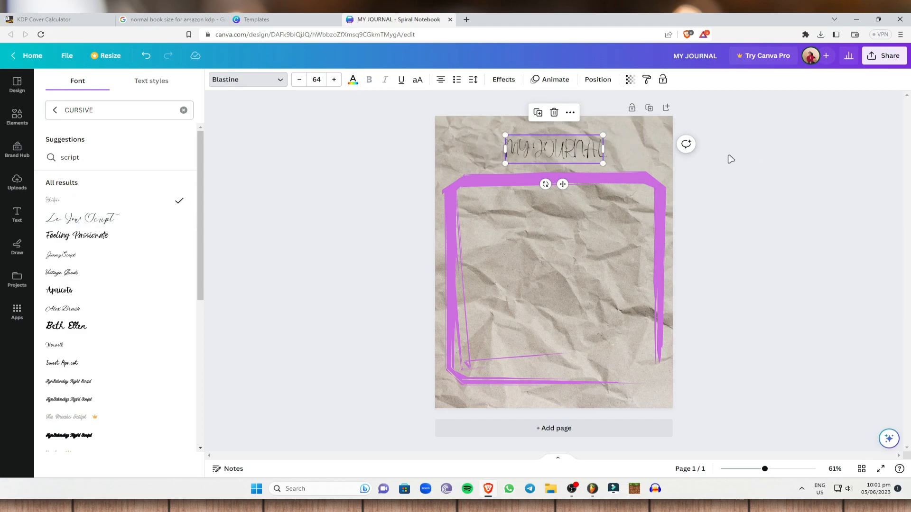
Step: Enlarge the heading to about size 94 and move the purple border slightly down to make room for it
mouse_move(602, 161)
mouse_down()
mouse_move(648, 176)
mouse_move(580, 154)
mouse_move(587, 156)
mouse_up()
drag(594, 189, 593, 197)
click(588, 162)
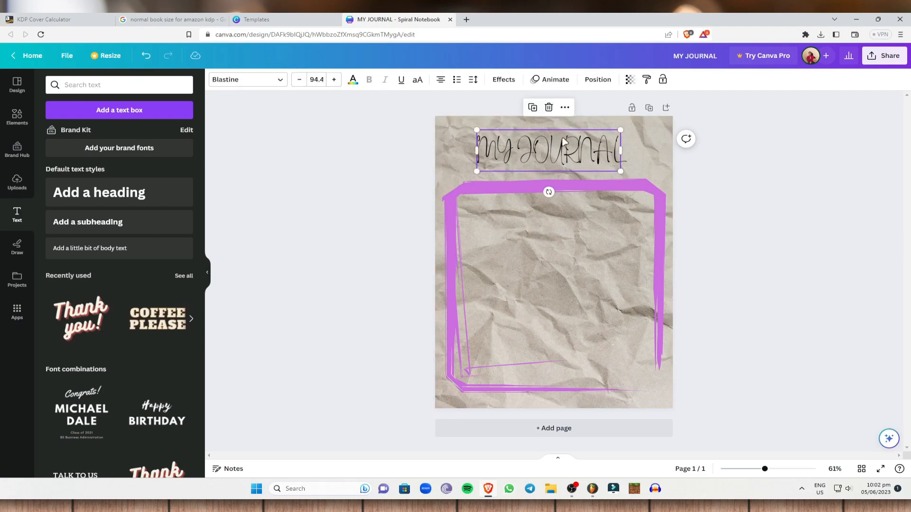
Step: Recolor the heading with the border's light purple from the document colors
click(353, 80)
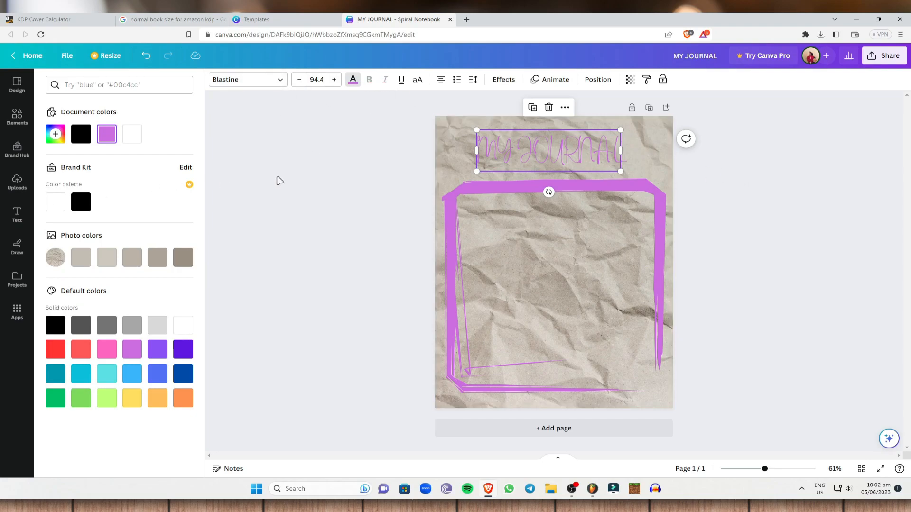
click(517, 160)
click(739, 167)
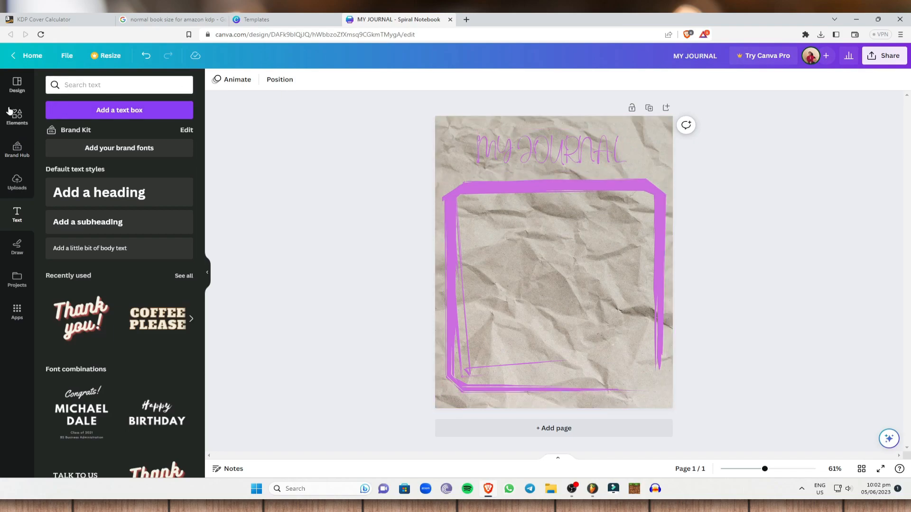
Step: Search the graphics for HEART and place the hand-drawn outline heart over the border's lower-right corner
click(12, 130)
drag(119, 85, 2, 77)
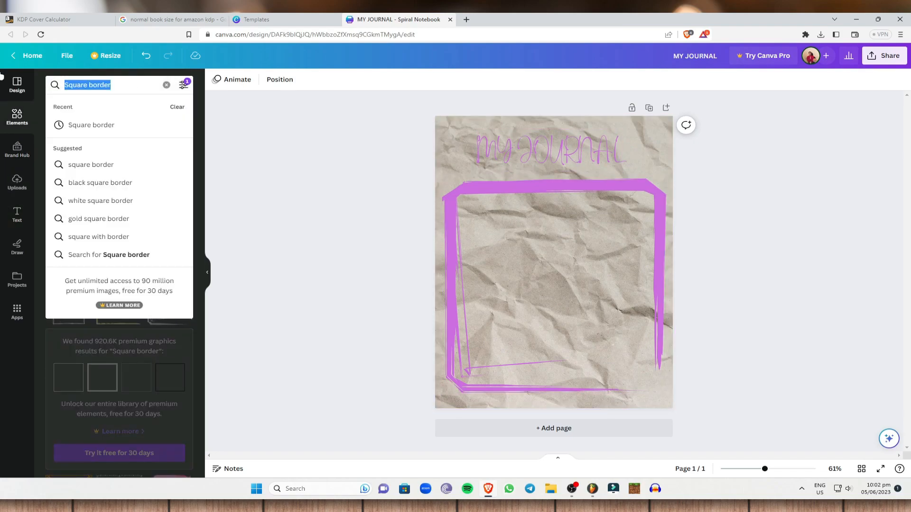
key(BackSpace)
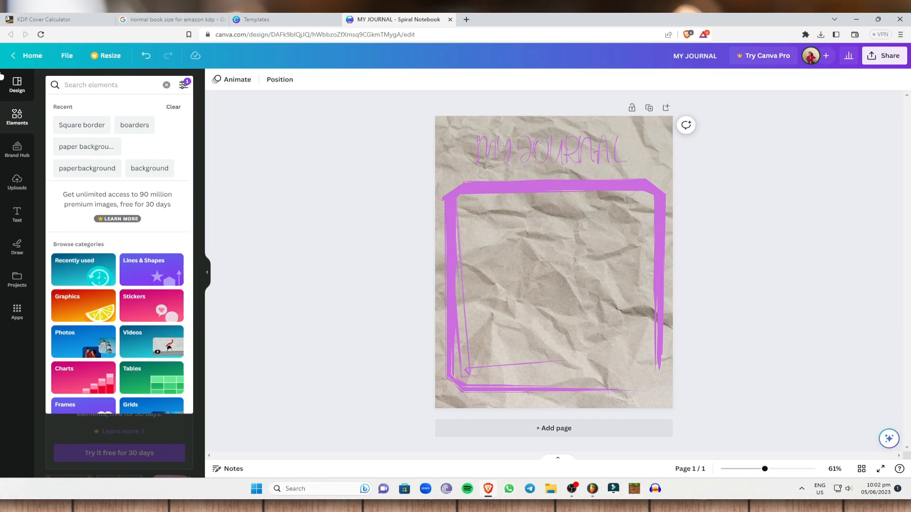
text(HEART)
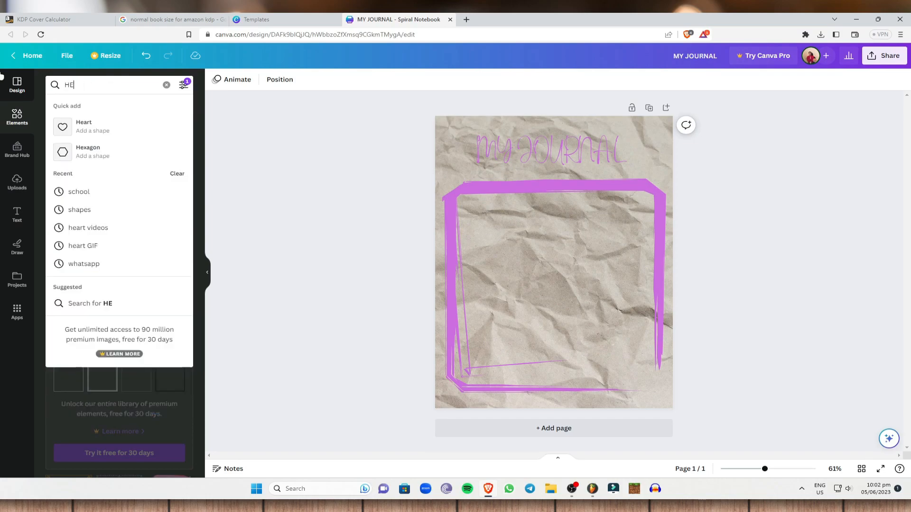
key(Return)
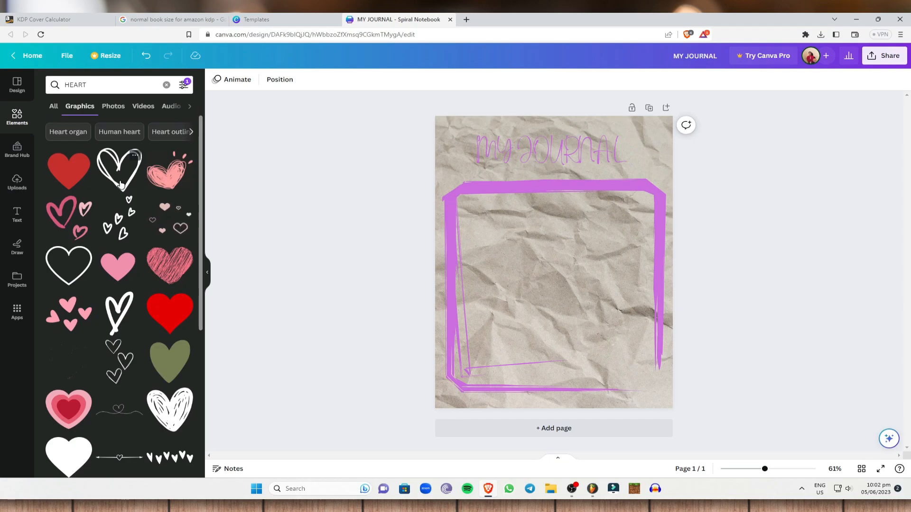
click(121, 184)
drag(605, 313, 640, 384)
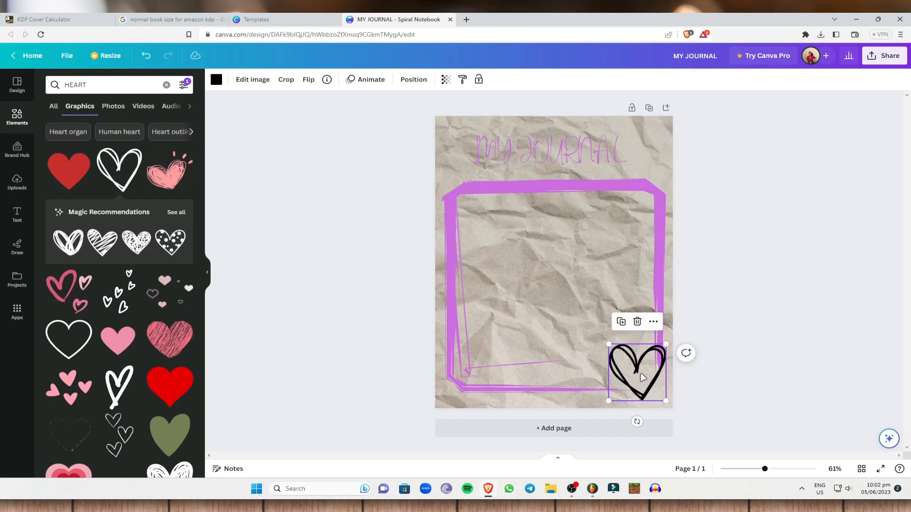
Step: Recolor the heart with the border's light purple and nudge it slightly left
click(216, 80)
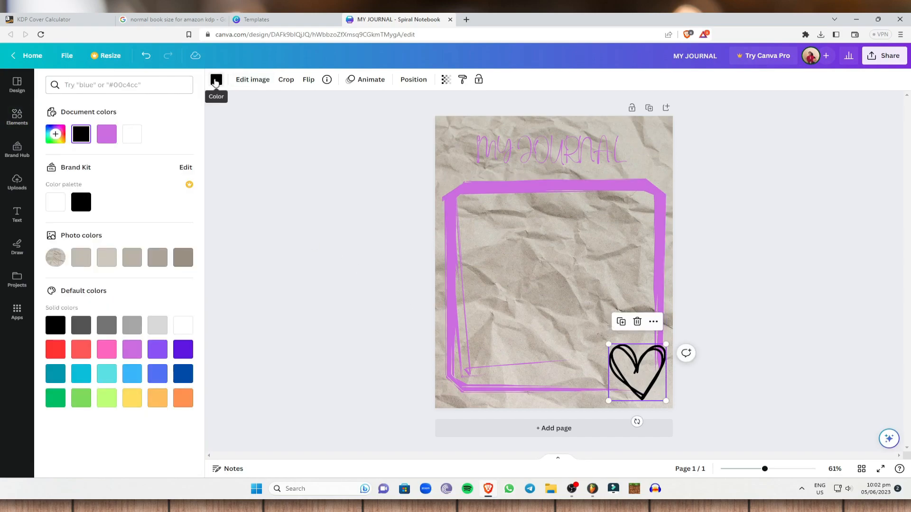
click(107, 134)
click(802, 271)
drag(622, 370, 616, 370)
click(688, 296)
Step: Center the heading on the page and change its font to Beth Ellen
click(563, 143)
drag(563, 142, 564, 147)
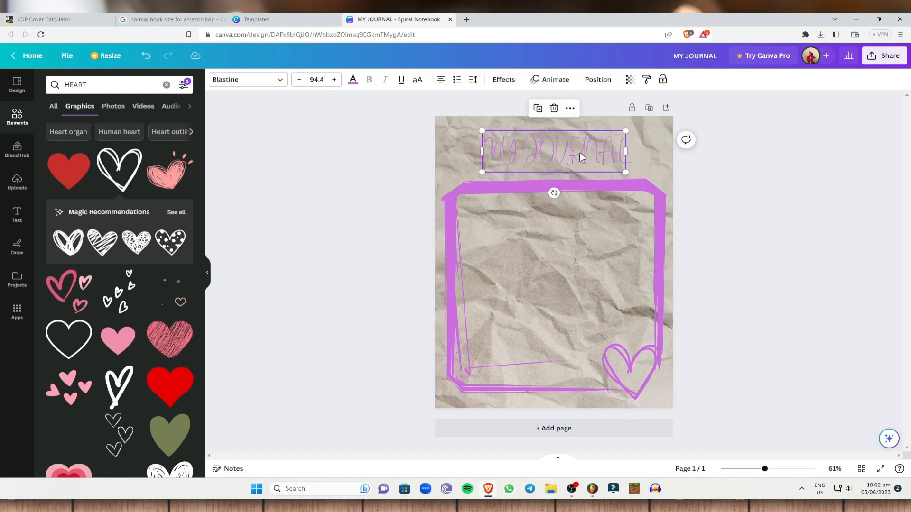
click(261, 81)
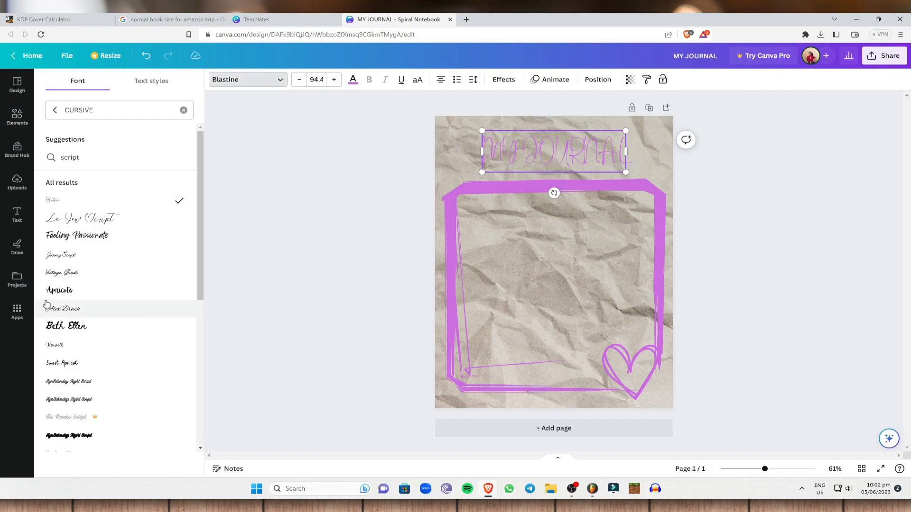
scroll(119, 316, down, 1)
click(92, 280)
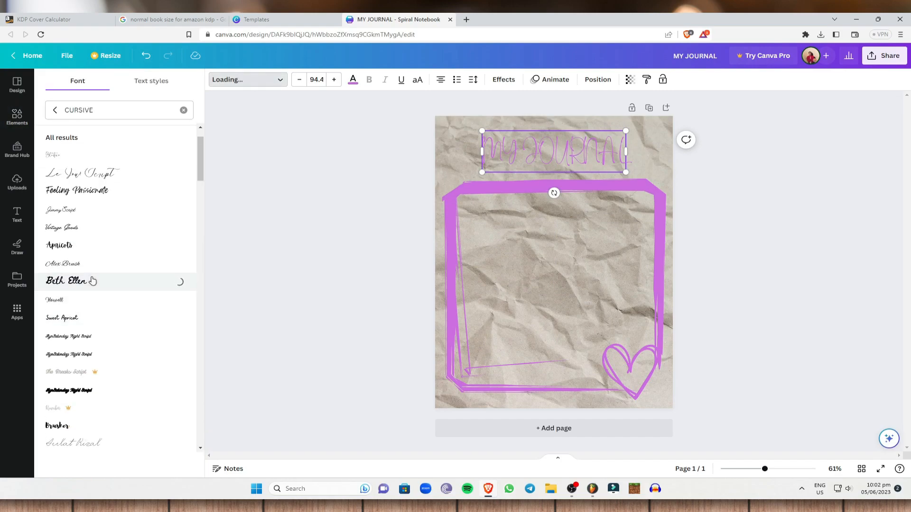
Step: Resize the heading to about size 49 so it fits on one line, and position it above the purple border
drag(672, 270, 559, 203)
drag(559, 170, 631, 165)
click(735, 159)
click(567, 143)
drag(565, 144, 580, 143)
drag(730, 151, 757, 153)
drag(593, 150, 612, 161)
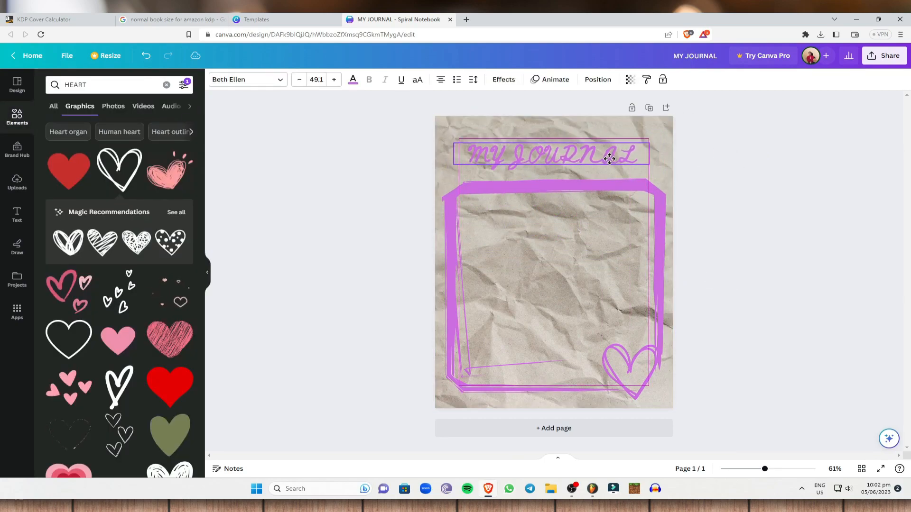
Step: Select the whole heading text and recolor it black from the brand color palette
click(352, 79)
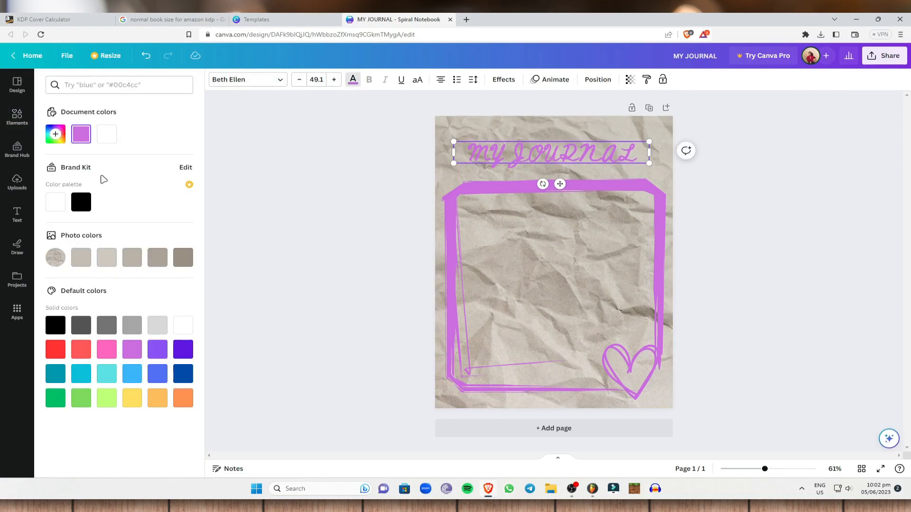
click(85, 203)
drag(766, 188, 796, 190)
drag(641, 159, 504, 141)
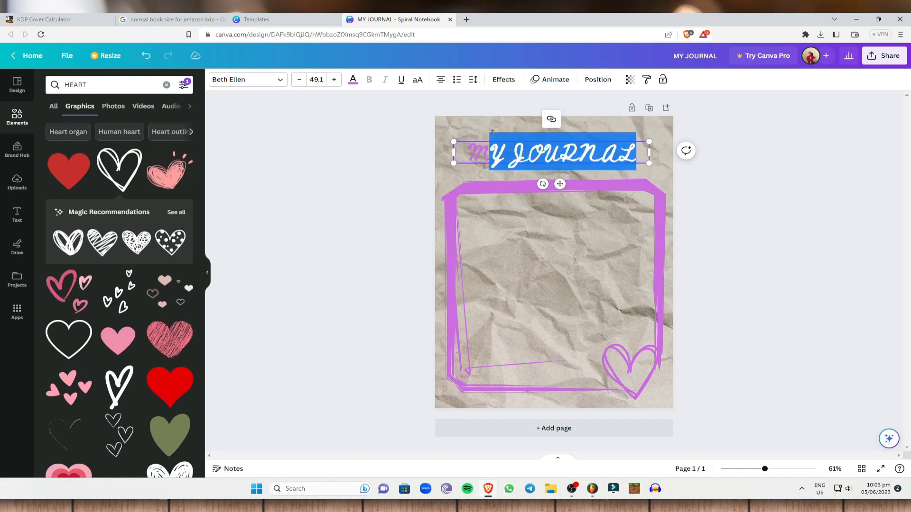
click(352, 79)
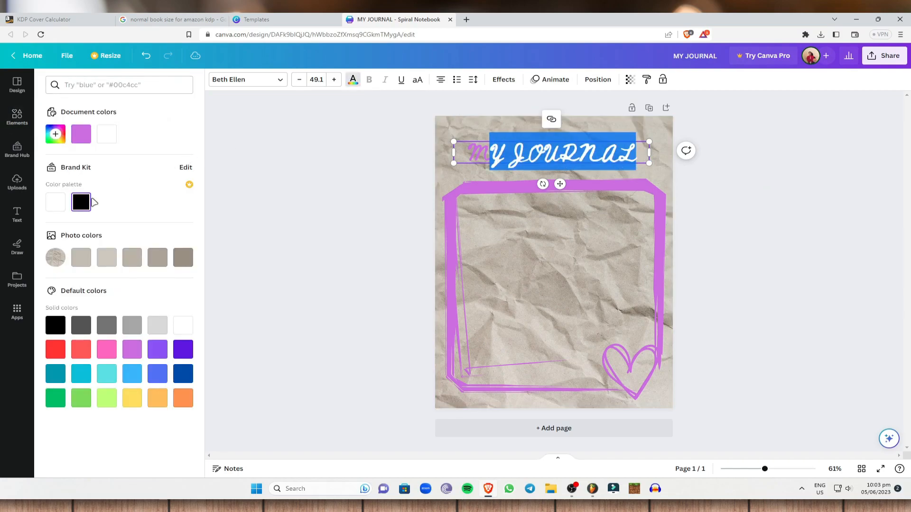
click(768, 189)
drag(639, 155, 455, 149)
click(353, 81)
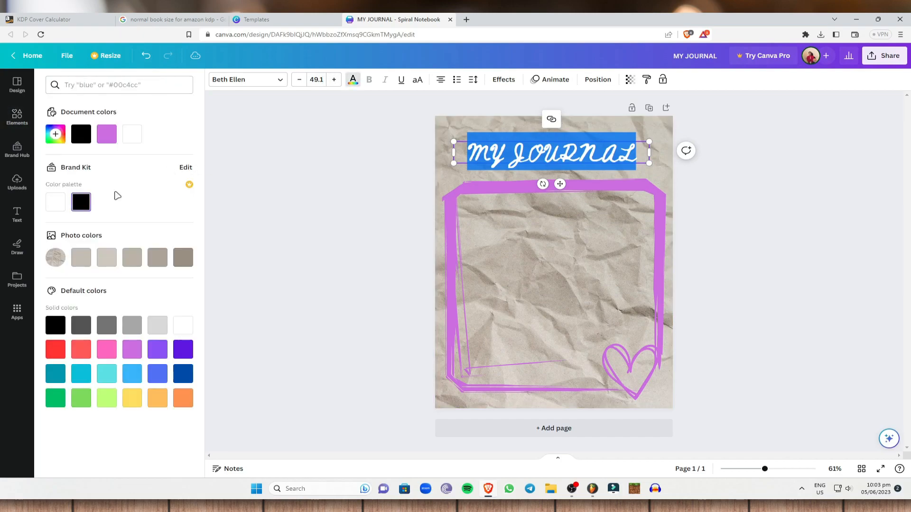
click(792, 173)
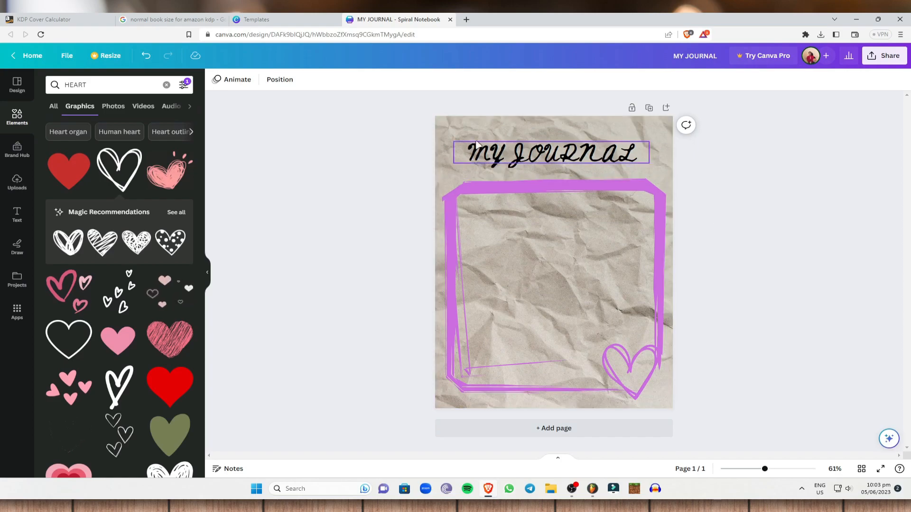
Step: Duplicate the finished journal page as page 2
click(649, 108)
scroll(652, 169, up, 5)
scroll(615, 180, down, 5)
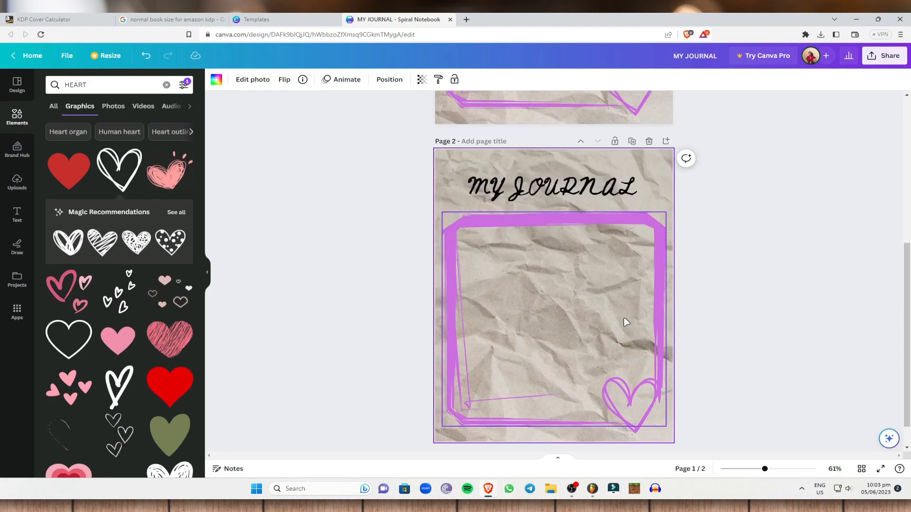
scroll(571, 336, up, 6)
Step: Append "#1" to the page 1 heading and widen its text box so it reads on one line
click(645, 148)
click(646, 155)
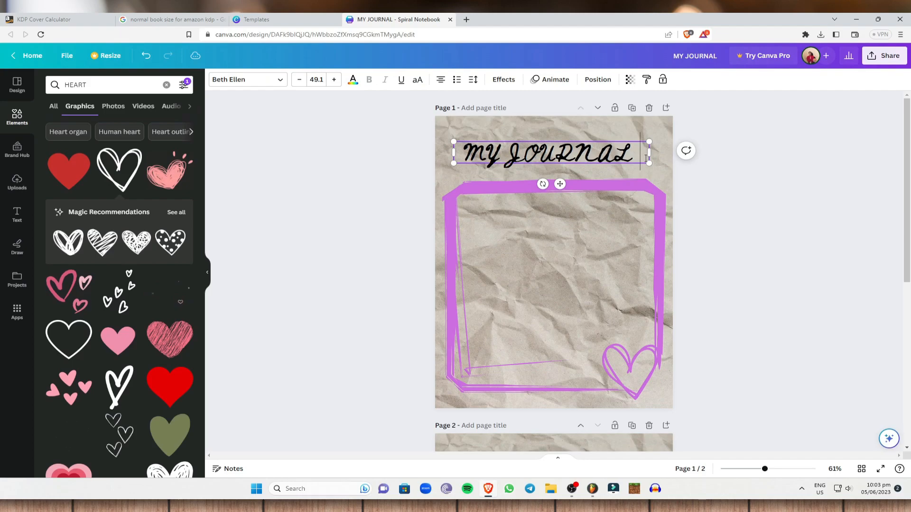
text(#)
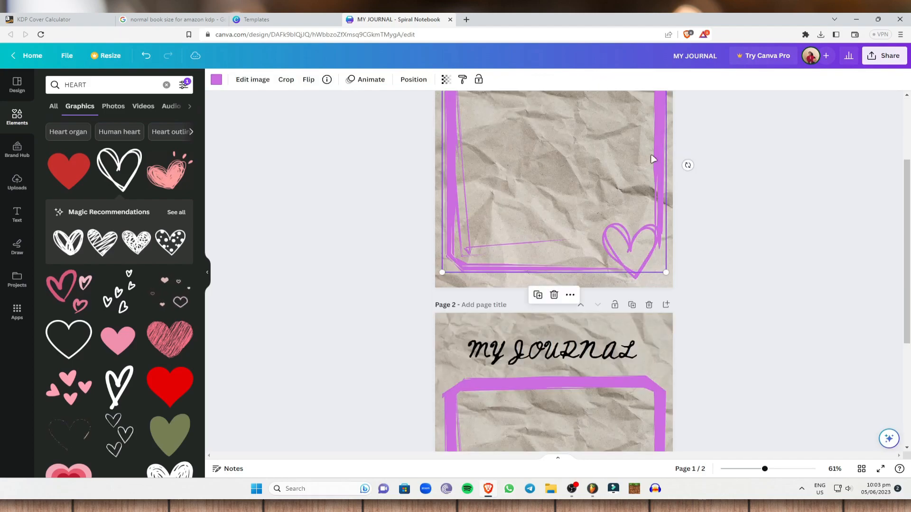
scroll(656, 158, up, 3)
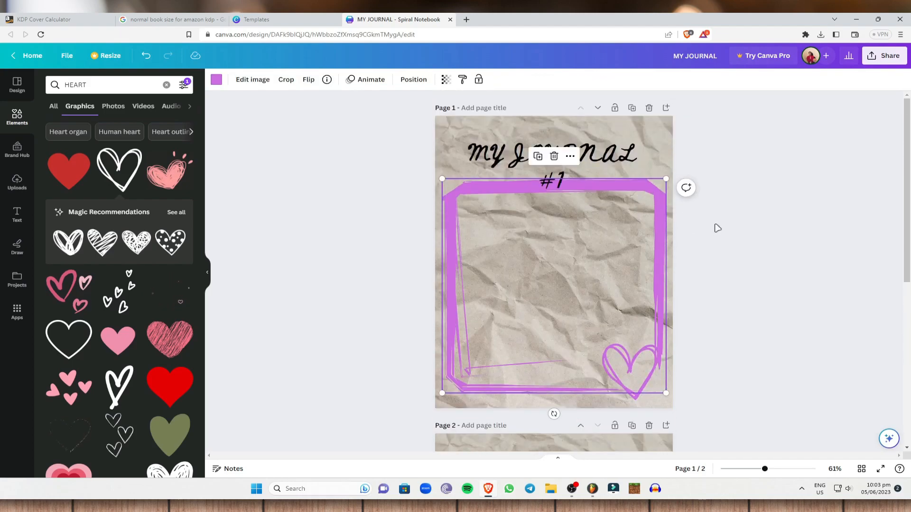
click(643, 159)
drag(650, 164, 666, 164)
click(767, 162)
click(623, 155)
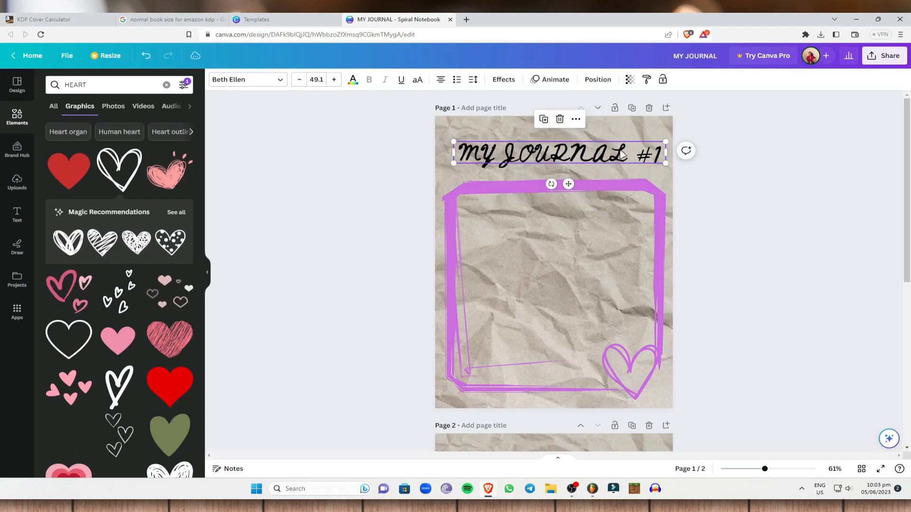
Step: Append "#2" to the page 2 heading and widen its text box so it reads on one line
click(760, 223)
scroll(760, 223, down, 5)
click(633, 246)
click(633, 245)
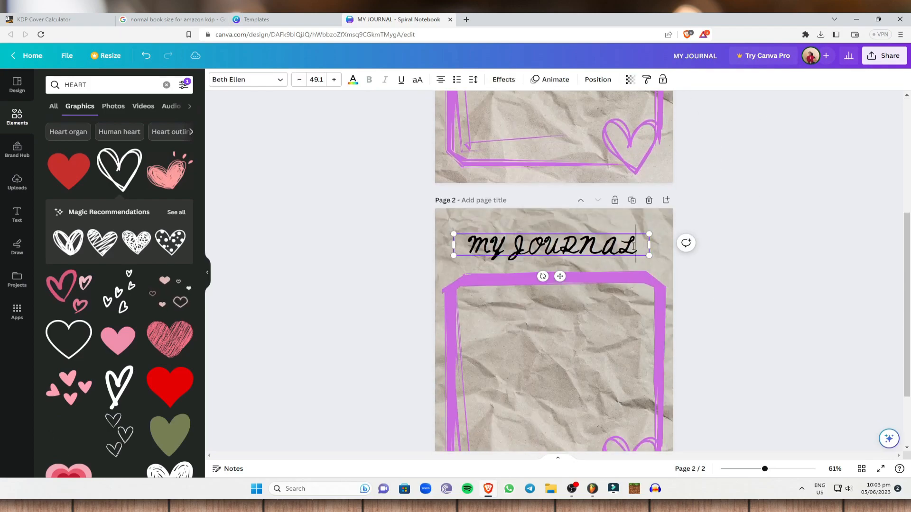
text(#2)
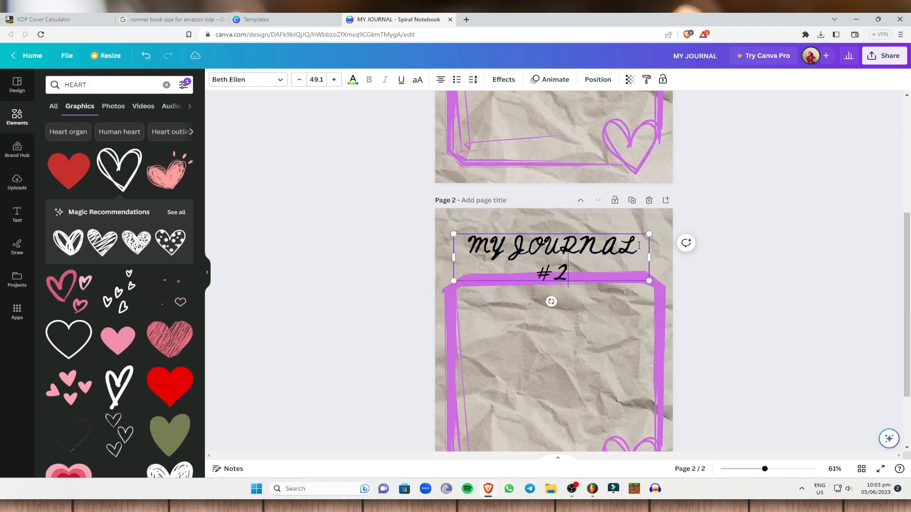
drag(651, 262, 697, 266)
click(719, 250)
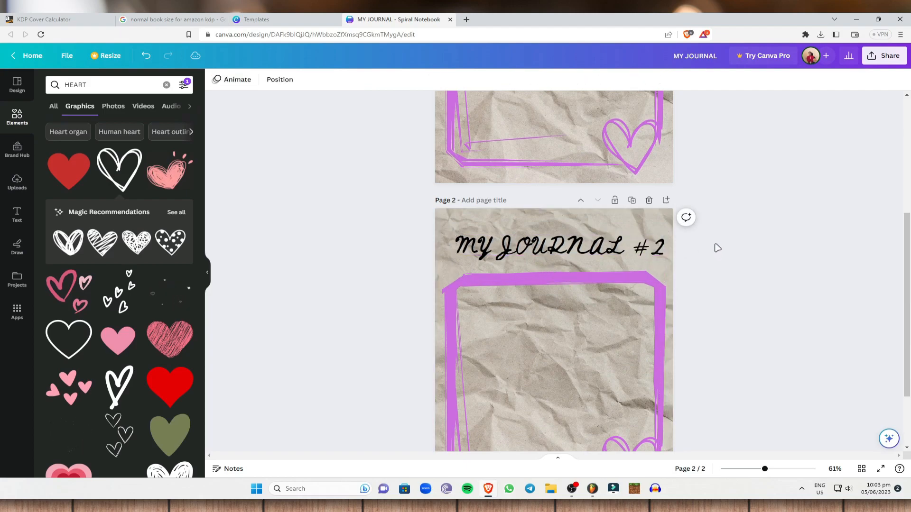
scroll(627, 201, down, 2)
scroll(655, 247, up, 4)
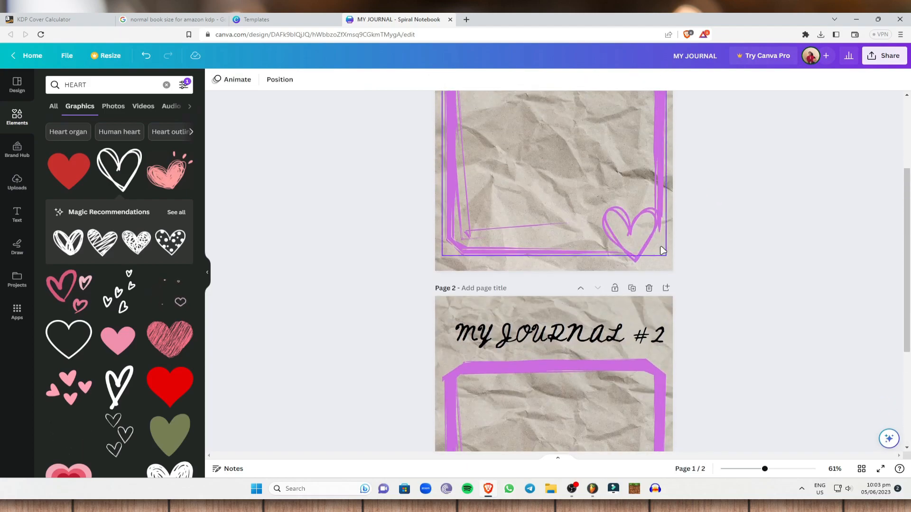
Step: Duplicate the "MY JOURNAL #2" page repeatedly until the journal has 20 pages
click(633, 290)
click(633, 290)
scroll(635, 304, up, 4)
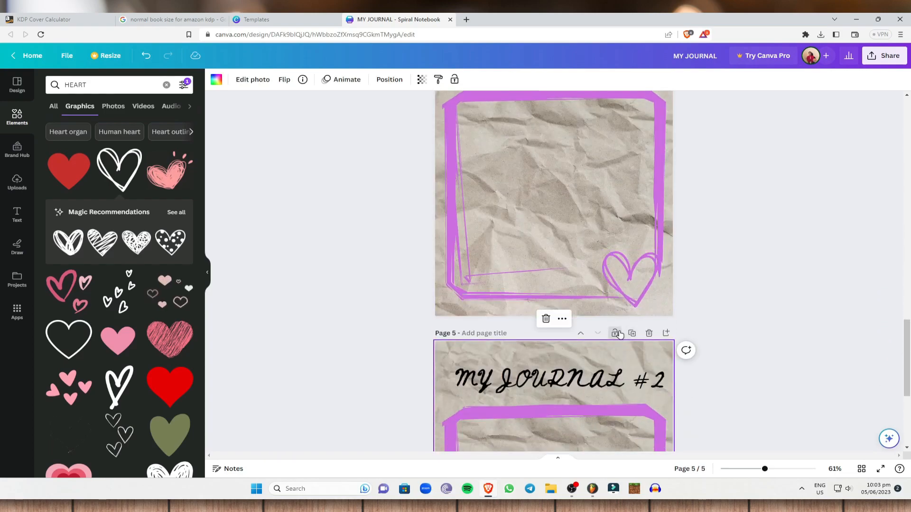
click(632, 333)
click(631, 333)
click(633, 333)
click(633, 333)
click(632, 333)
click(633, 333)
click(633, 333)
click(632, 334)
click(633, 334)
click(633, 334)
click(633, 333)
click(633, 333)
click(633, 334)
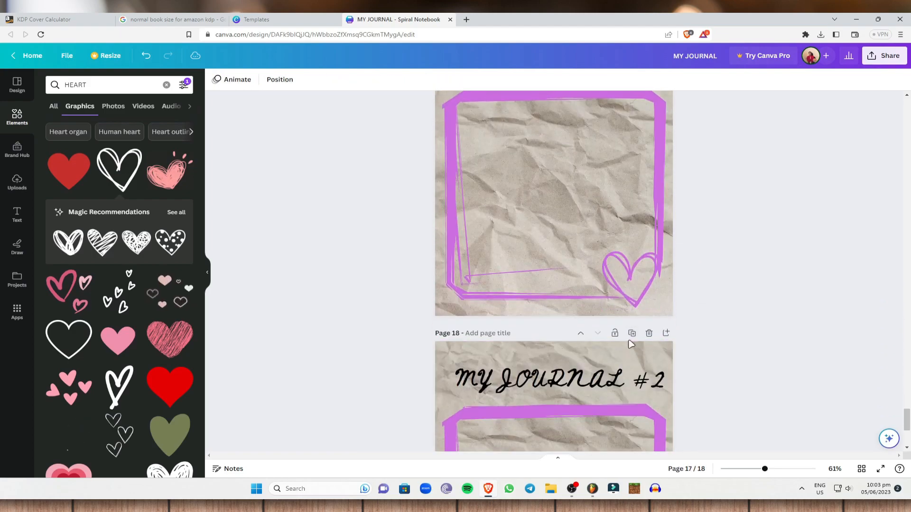
click(631, 341)
click(631, 334)
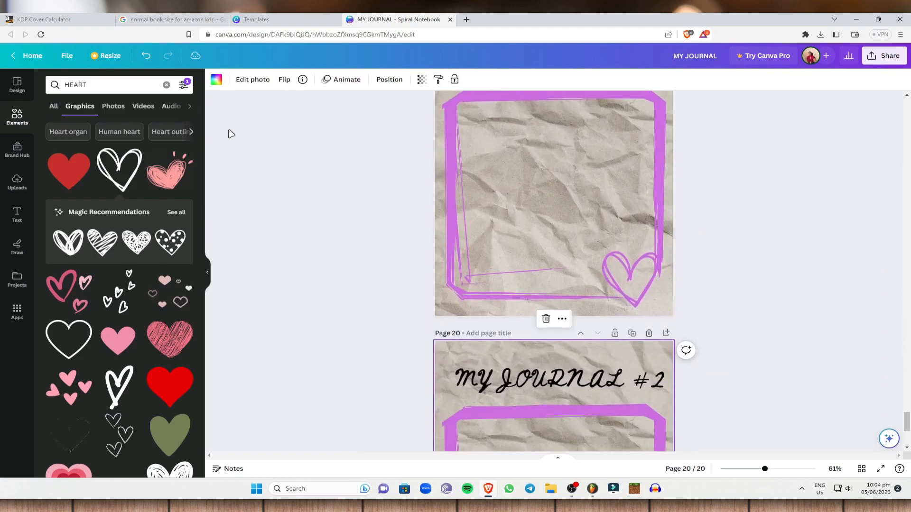
Step: Search the web for "amazon kdp" in a new browser tab and open the Kindle Direct Publishing site
click(466, 20)
text(AM)
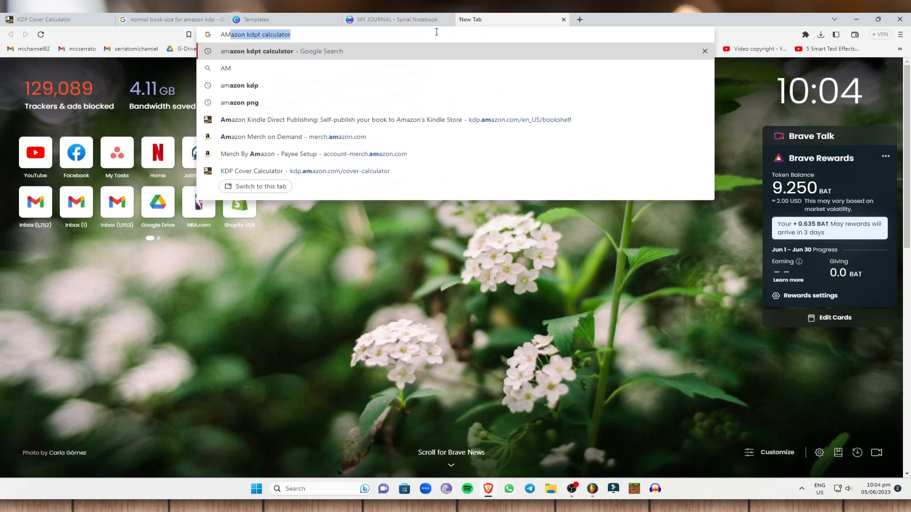
key(BackSpace)
text(am)
key(BackSpace)
key(BackSpace)
key(BackSpace)
key(BackSpace)
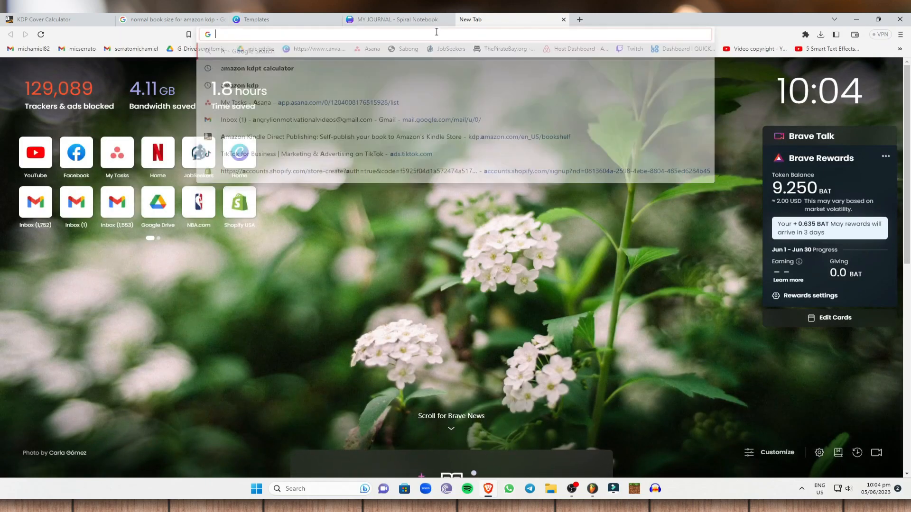
text(amaz)
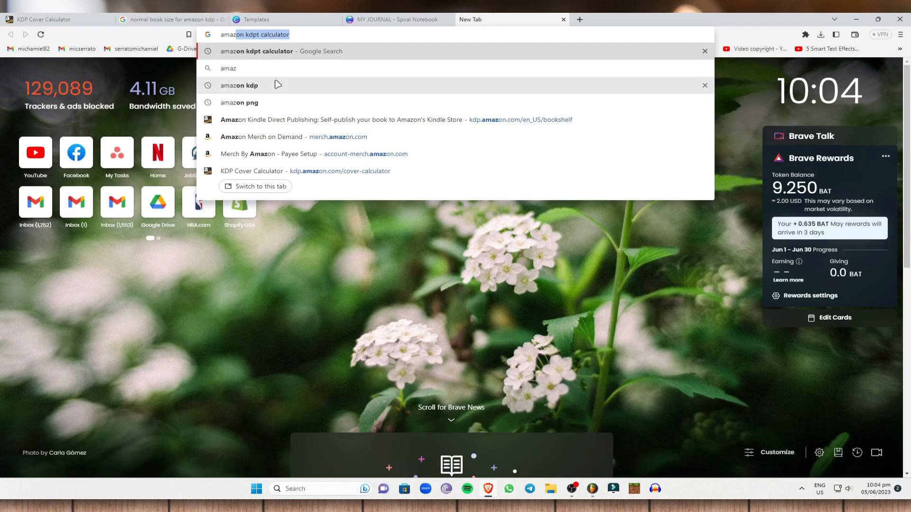
click(276, 85)
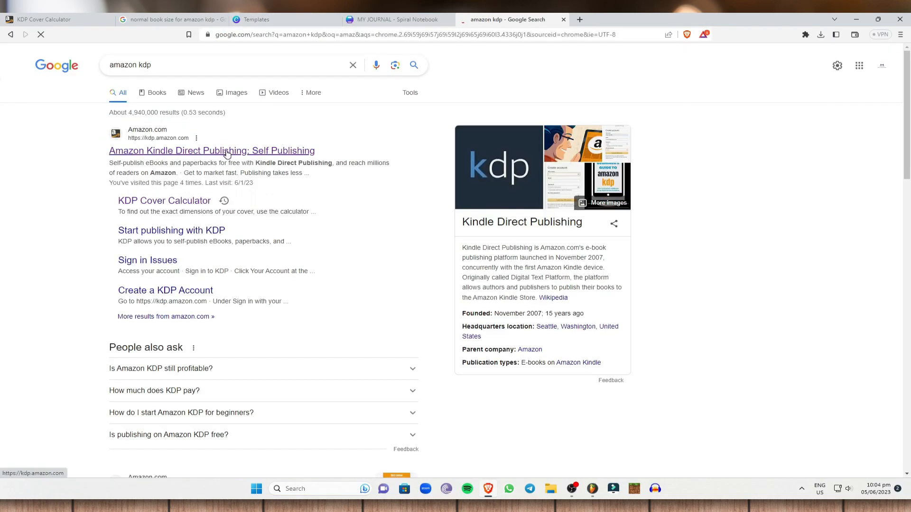
click(222, 153)
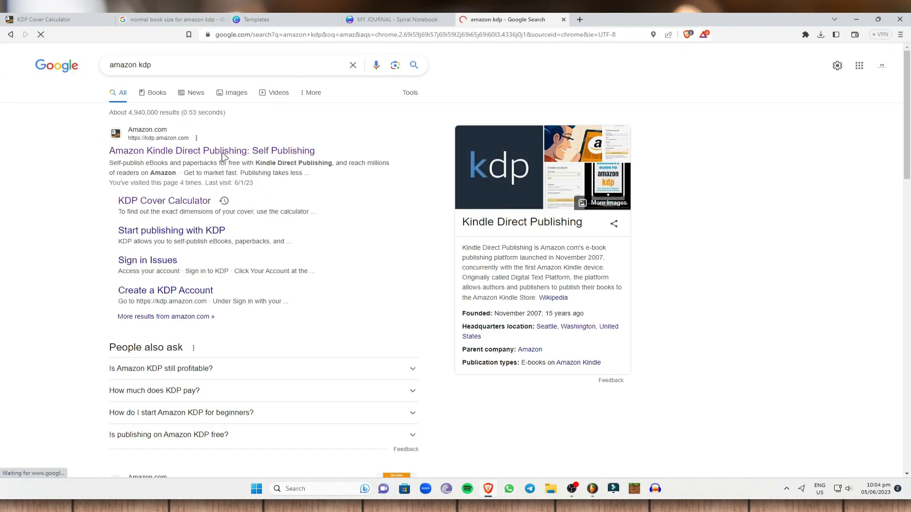
click(621, 134)
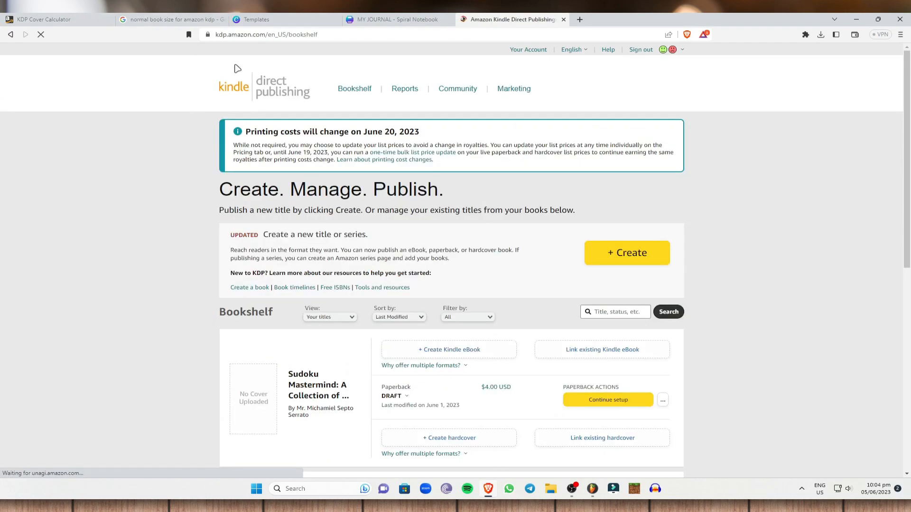
Step: Return to the journal design in Canva and choose PDF Standard as its download file type
click(52, 19)
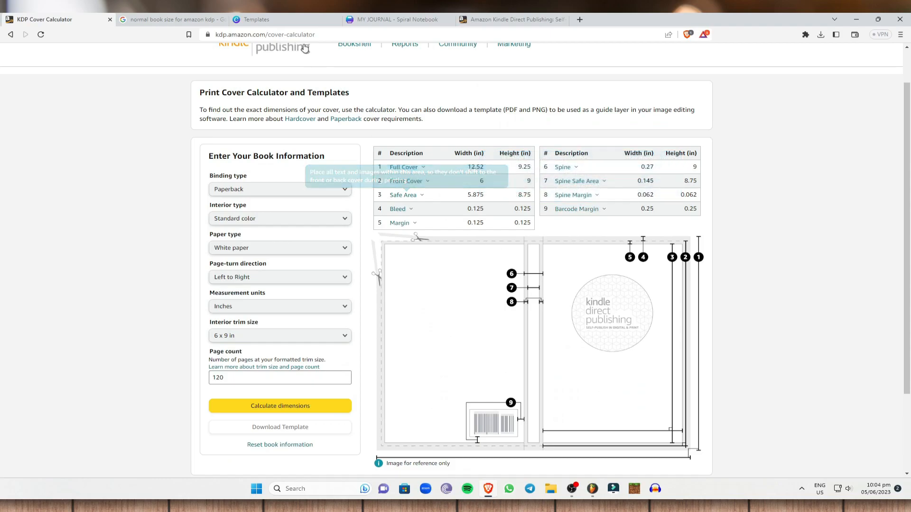
click(381, 17)
scroll(768, 248, down, 5)
scroll(656, 325, up, 10)
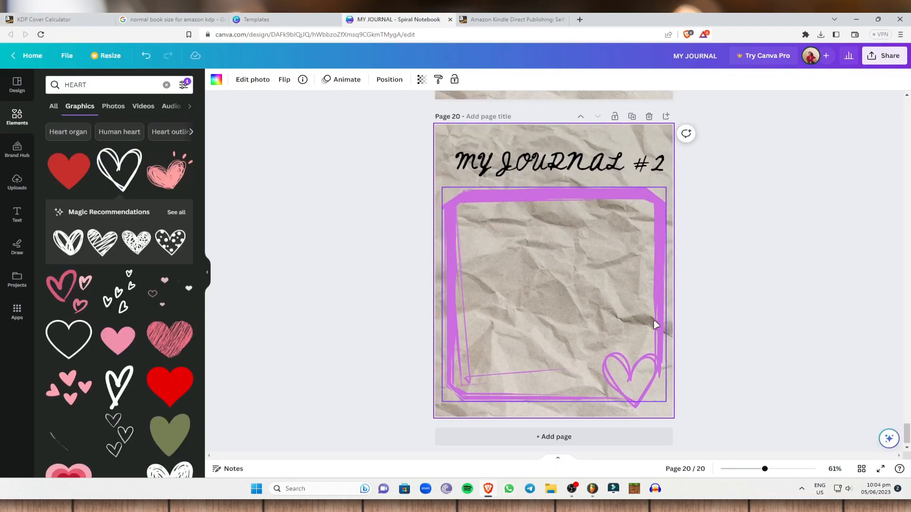
drag(907, 404, 909, 76)
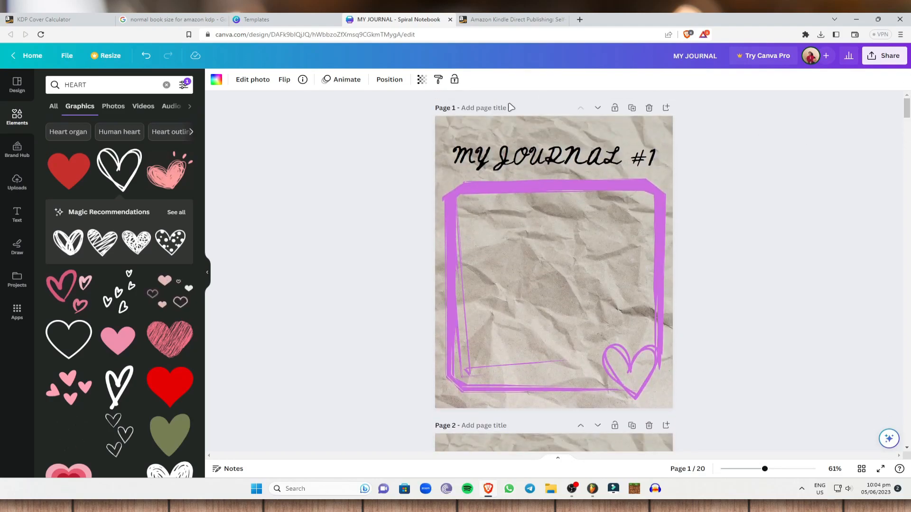
click(887, 57)
click(793, 285)
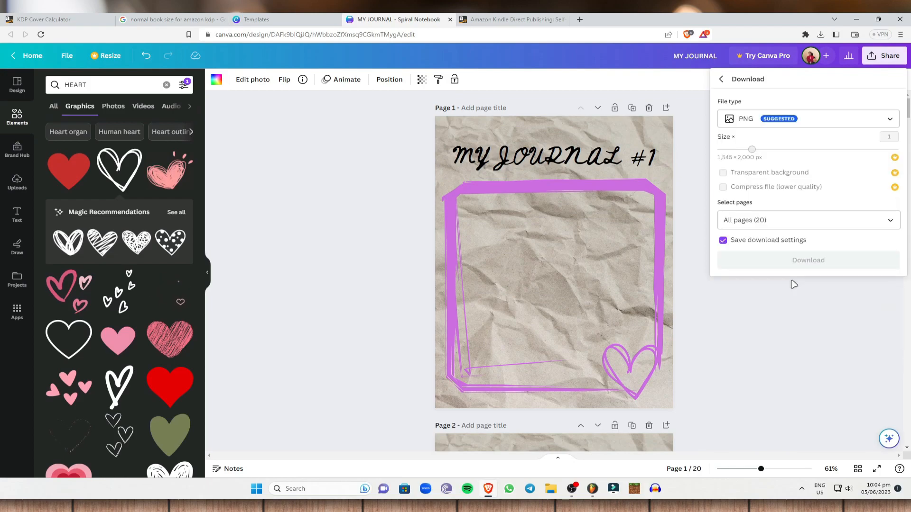
click(793, 122)
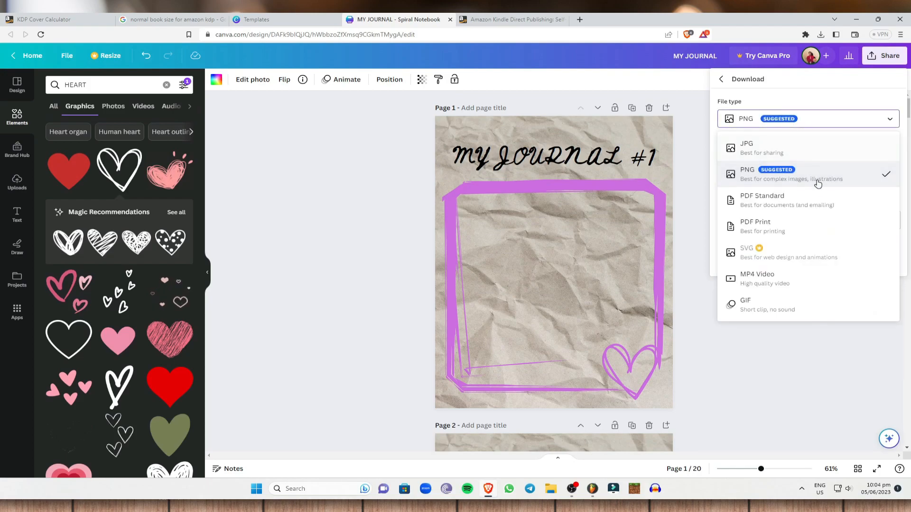
click(805, 202)
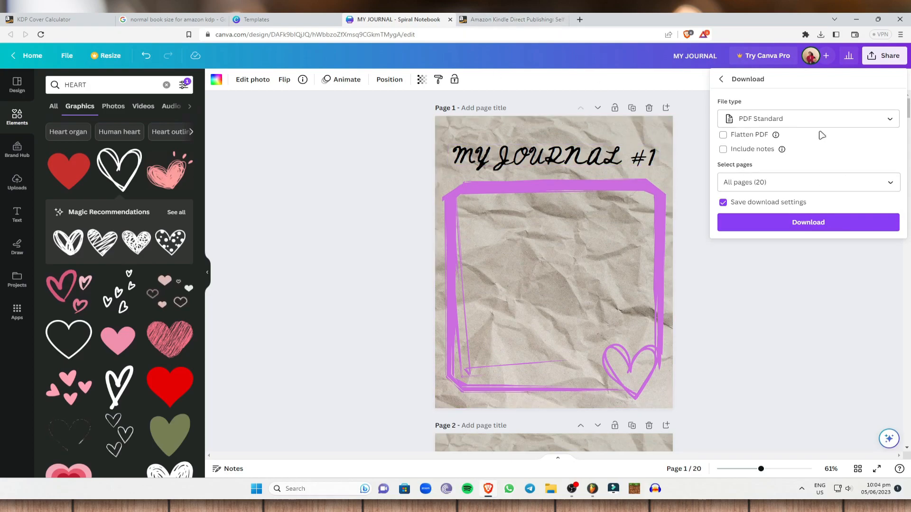
Step: Download all the journal pages and save them to the Desktop as MY JOURNAL.pdf
click(539, 18)
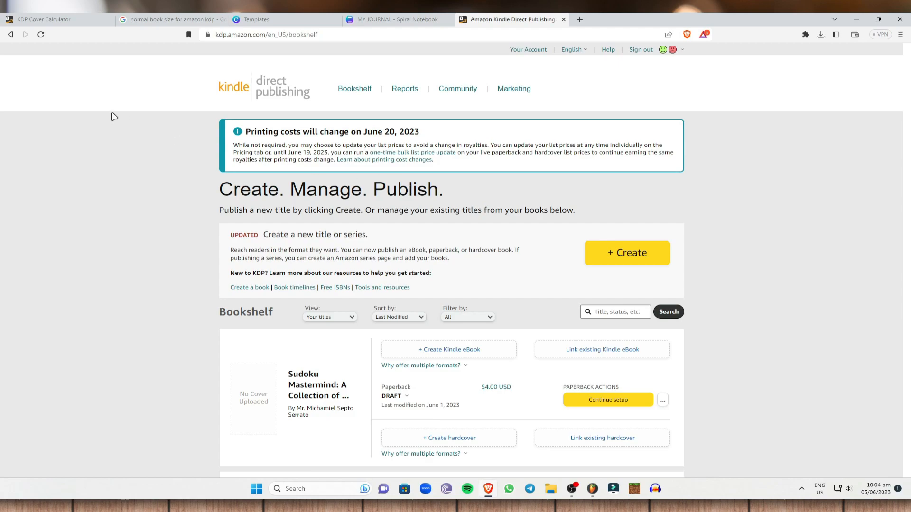
click(62, 18)
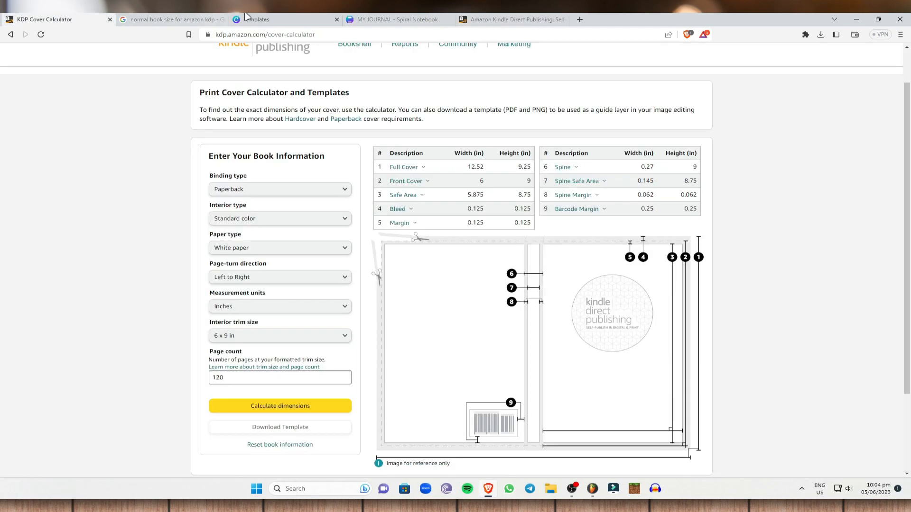
click(364, 22)
click(806, 223)
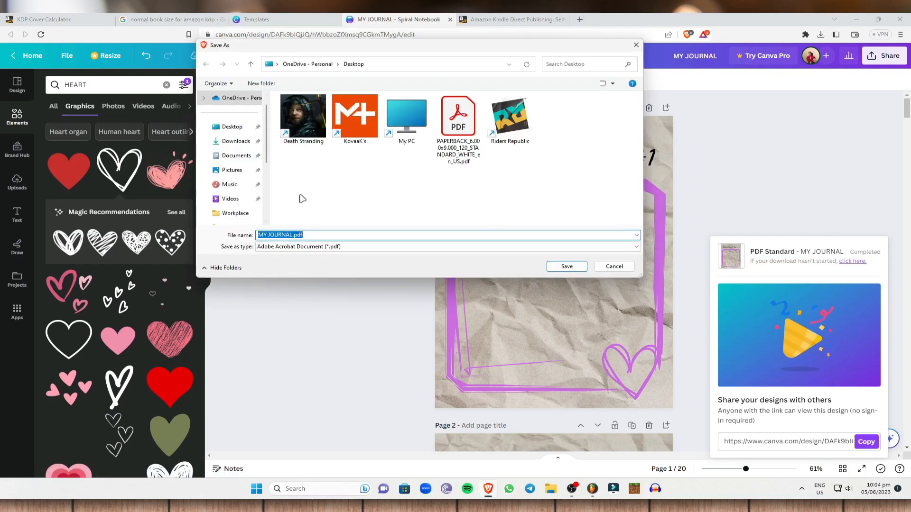
click(232, 126)
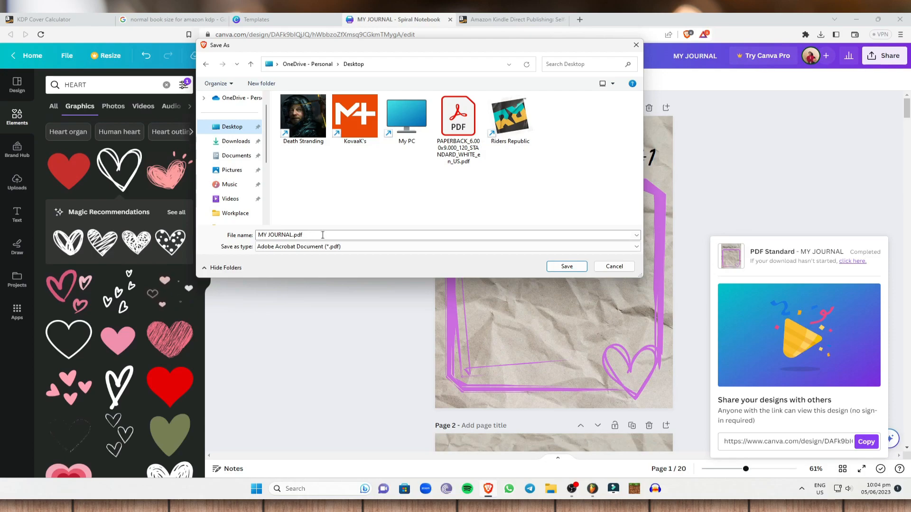
key(Return)
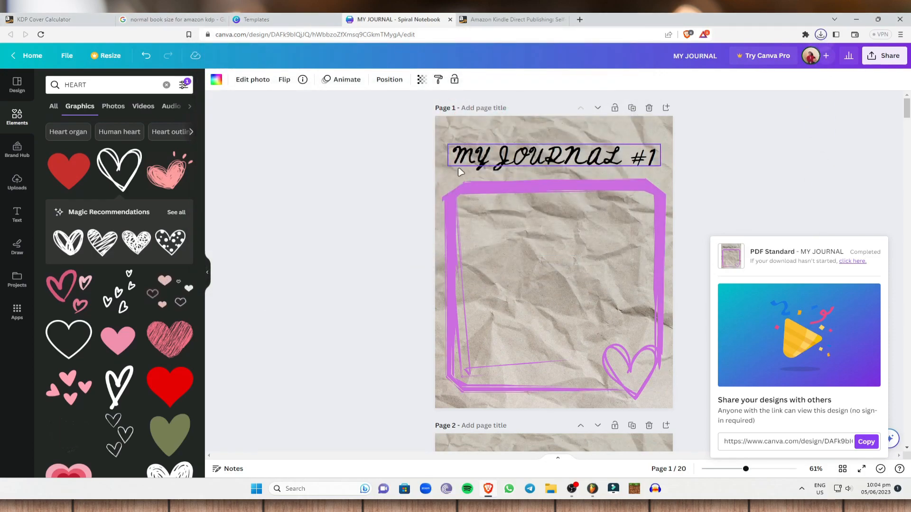
click(792, 123)
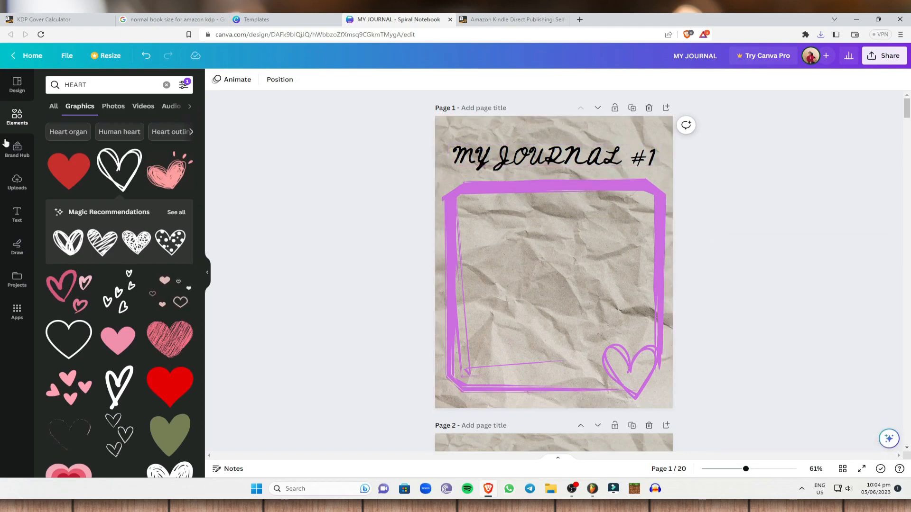
Step: Close the journal design and start a new custom-size design from the Canva templates page
click(282, 18)
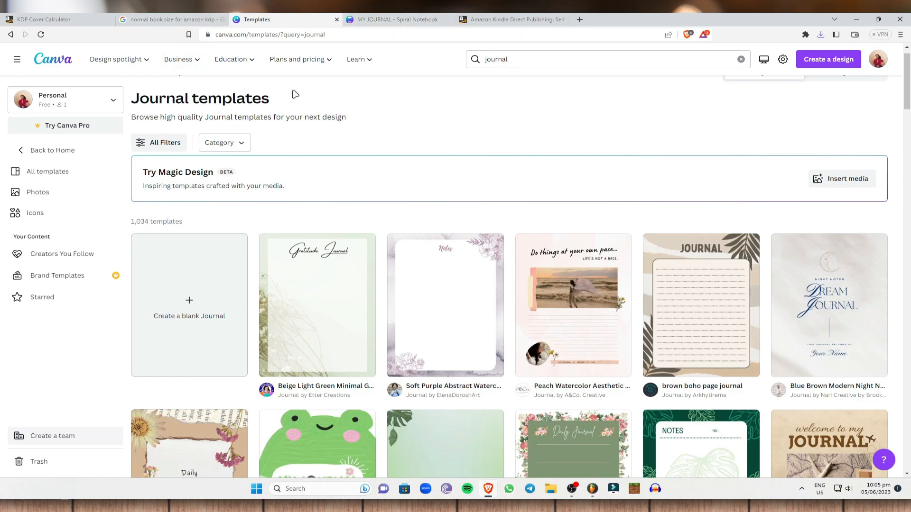
click(167, 17)
click(417, 18)
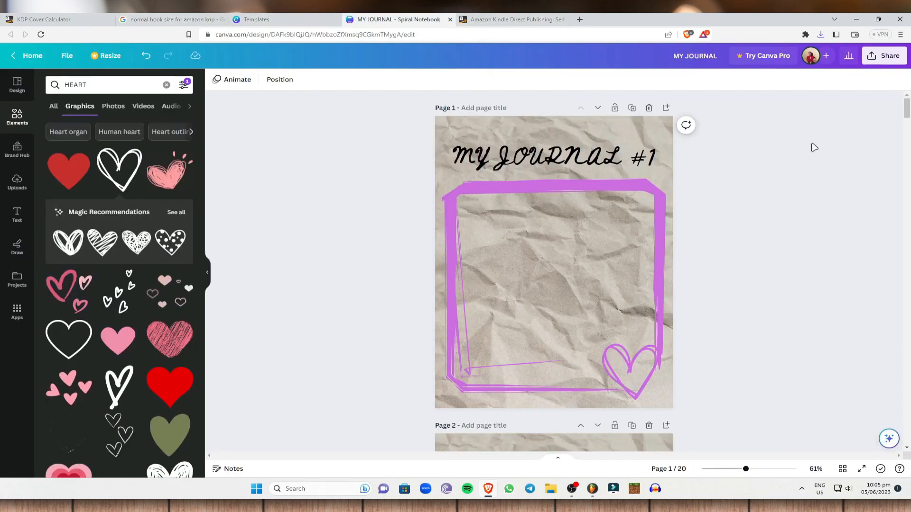
click(276, 18)
click(450, 20)
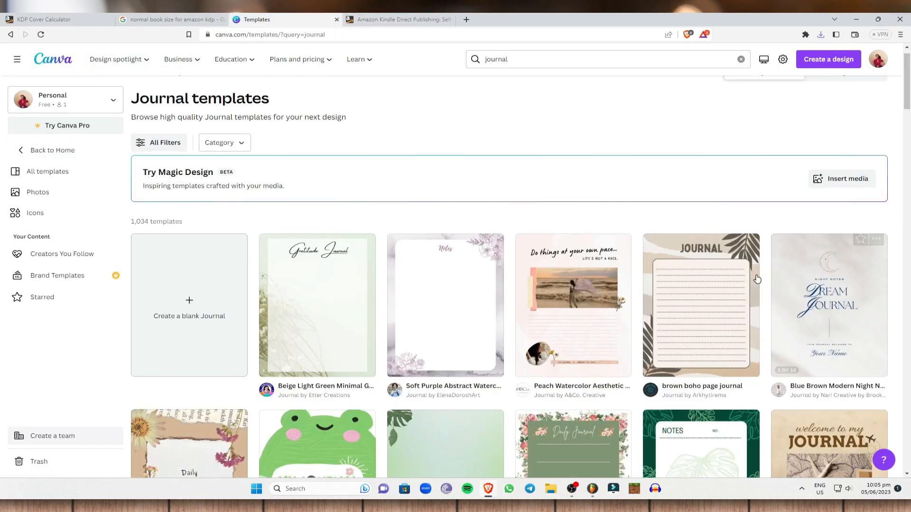
mouse_move(280, 65)
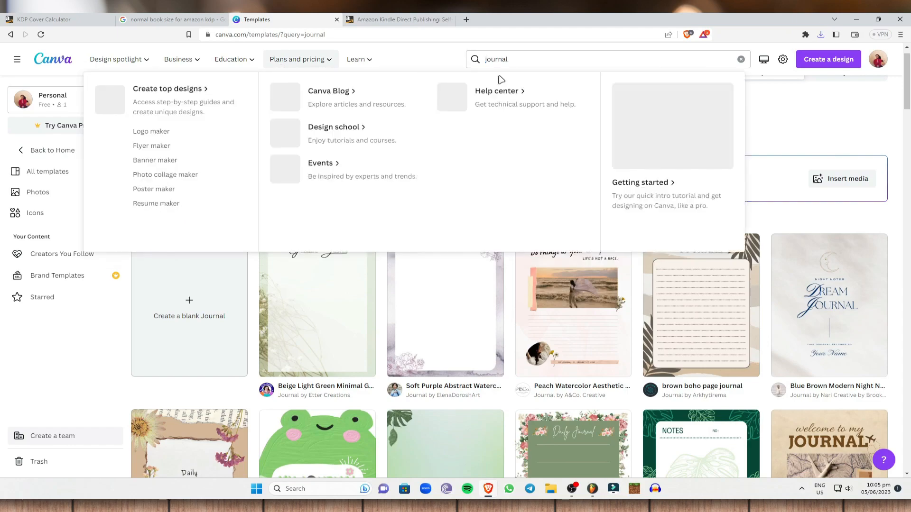
click(828, 60)
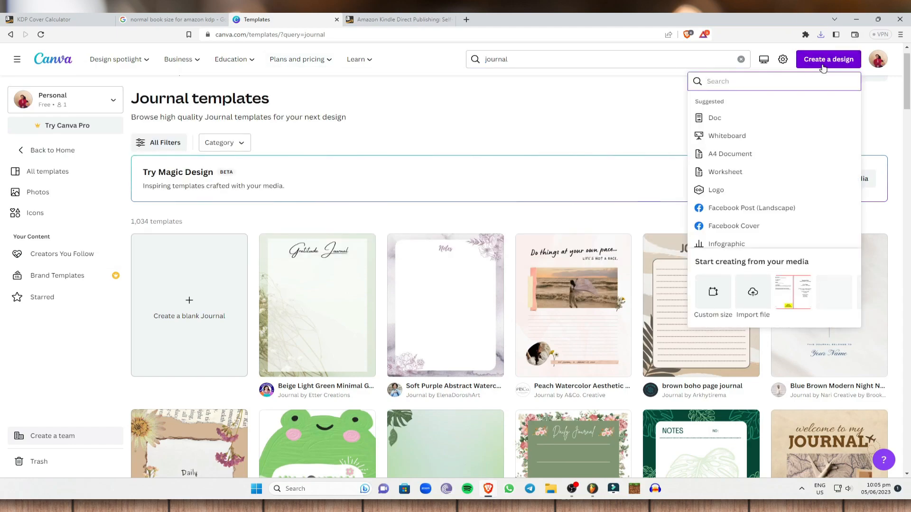
click(702, 299)
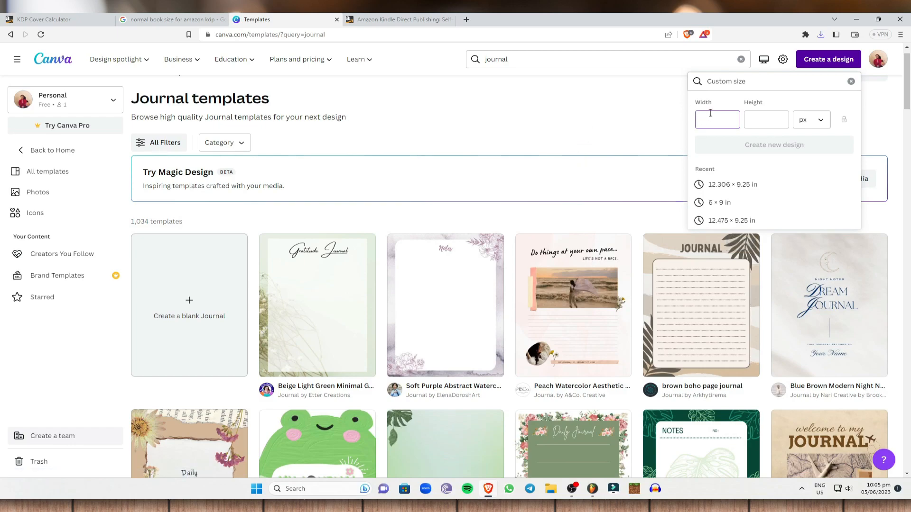
Step: Copy the full cover width from the KDP Cover Calculator and set the new design's width to 12.52 in
click(76, 20)
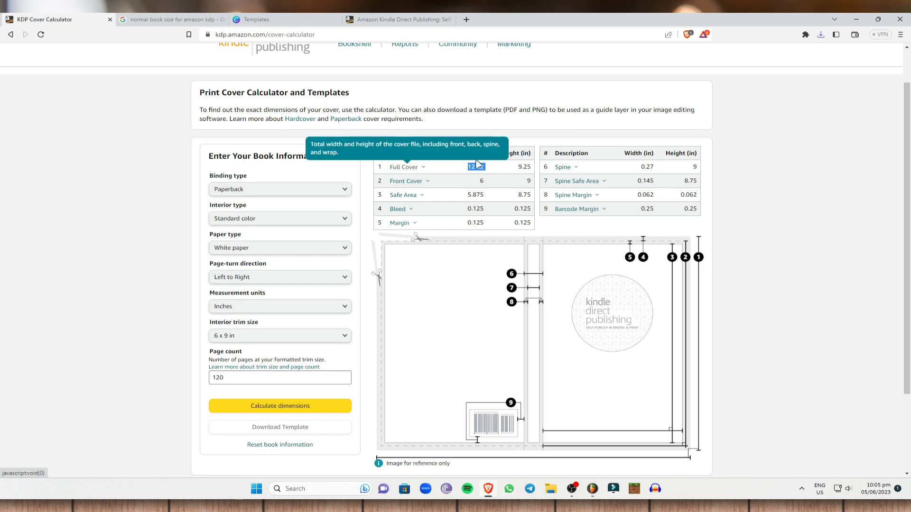
right_click(480, 165)
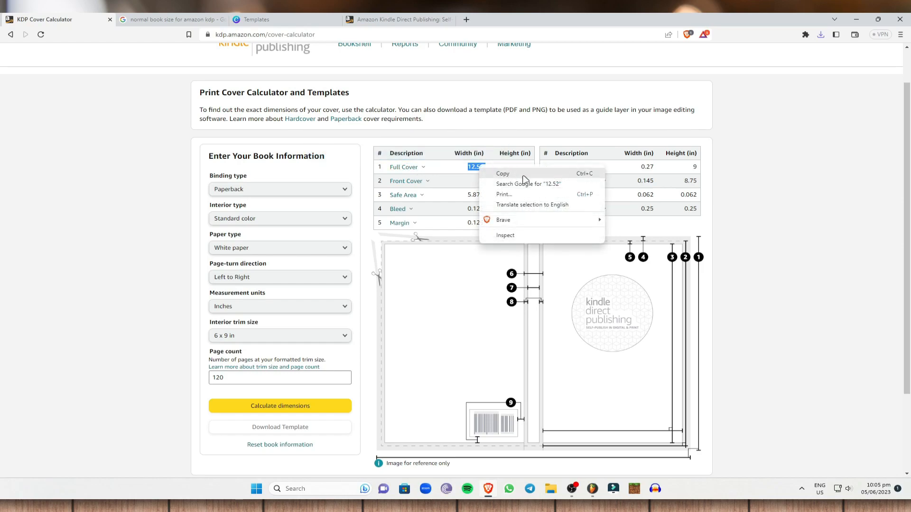
click(515, 175)
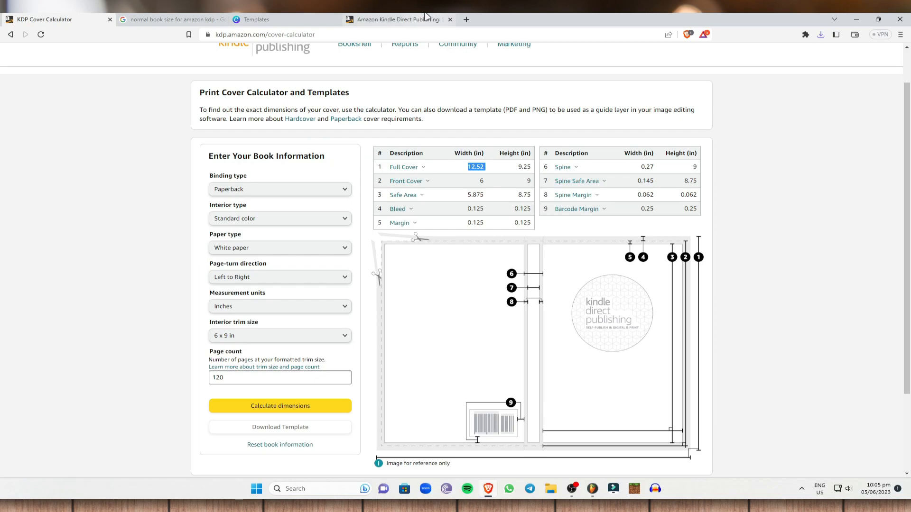
click(380, 16)
click(314, 18)
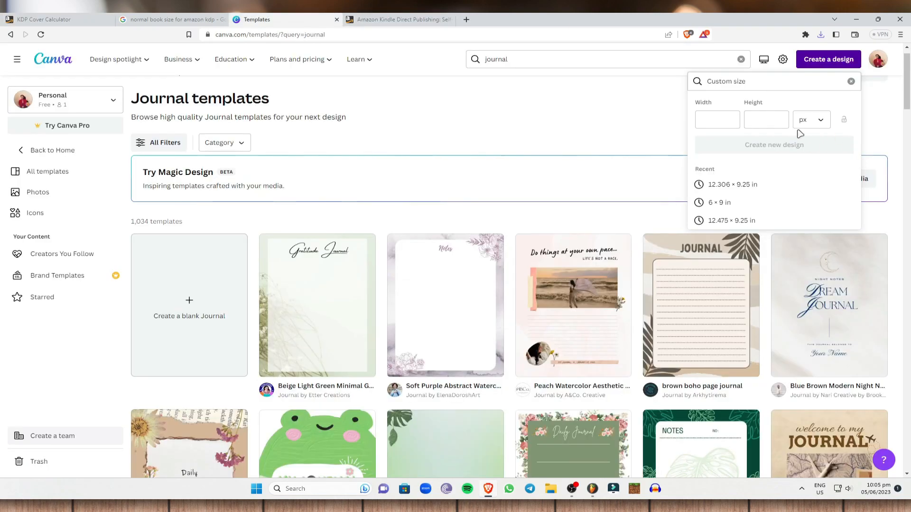
click(808, 122)
click(804, 163)
click(717, 121)
right_click(710, 118)
click(746, 169)
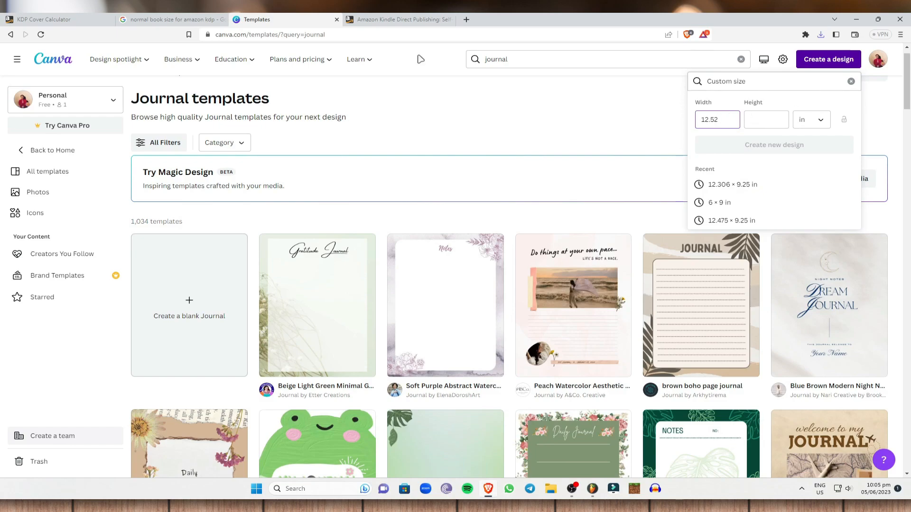
Step: Copy the full cover height from the KDP Cover Calculator, set the design's height to 9.25 in, and create the design
click(52, 19)
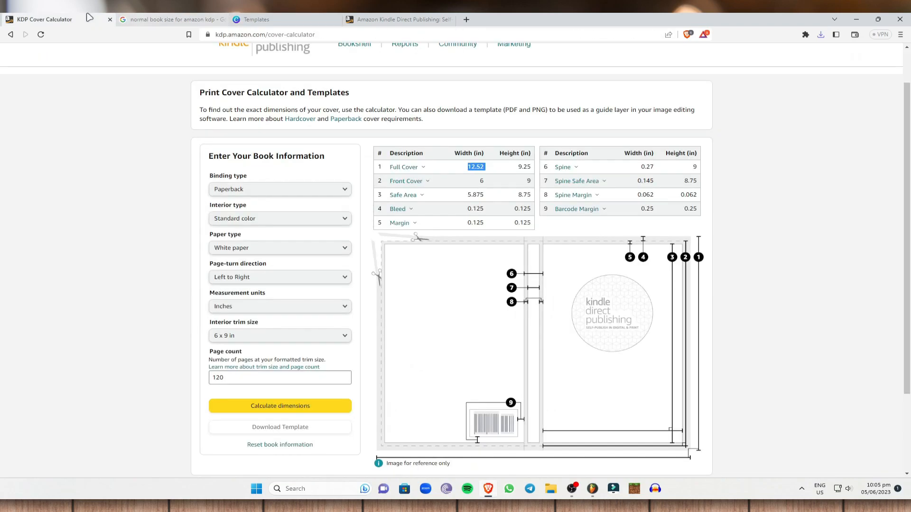
click(532, 170)
right_click(524, 167)
click(545, 175)
click(266, 19)
right_click(777, 122)
click(809, 178)
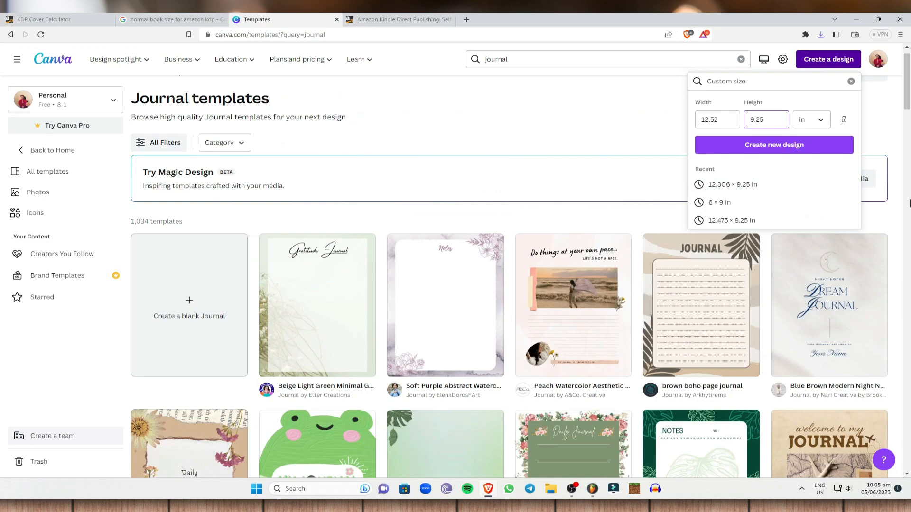
click(809, 145)
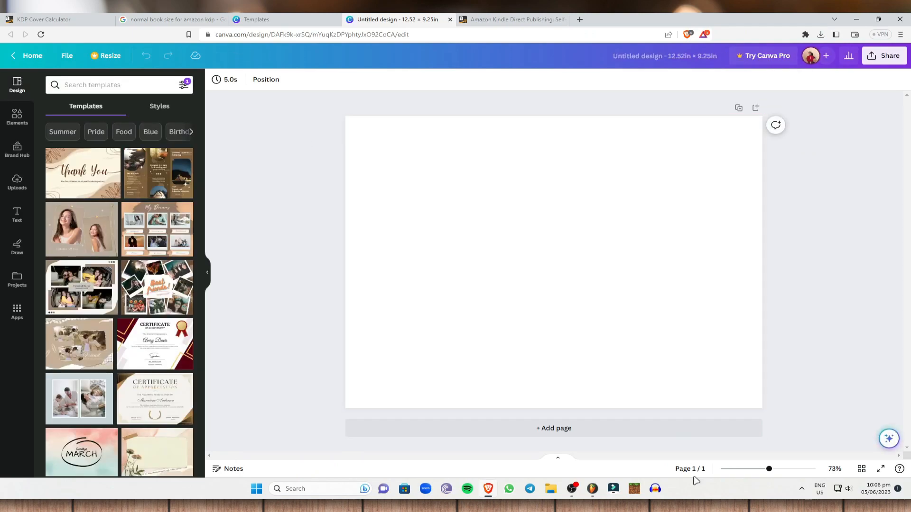
Step: Open the PAPERBACK_6.000x9.000_120_STANDARD_WHITE_en_US.png cover template from the desktop, examine its layout guides, and close it
click(855, 19)
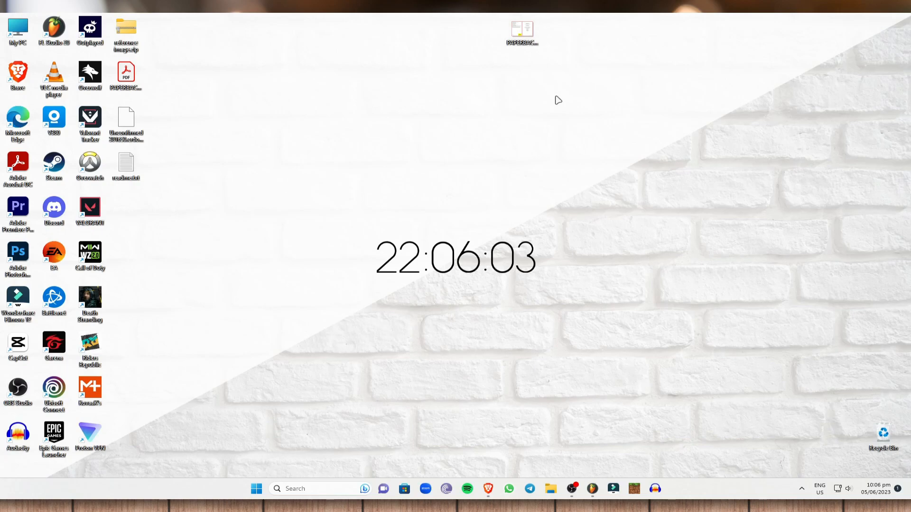
click(492, 488)
click(71, 20)
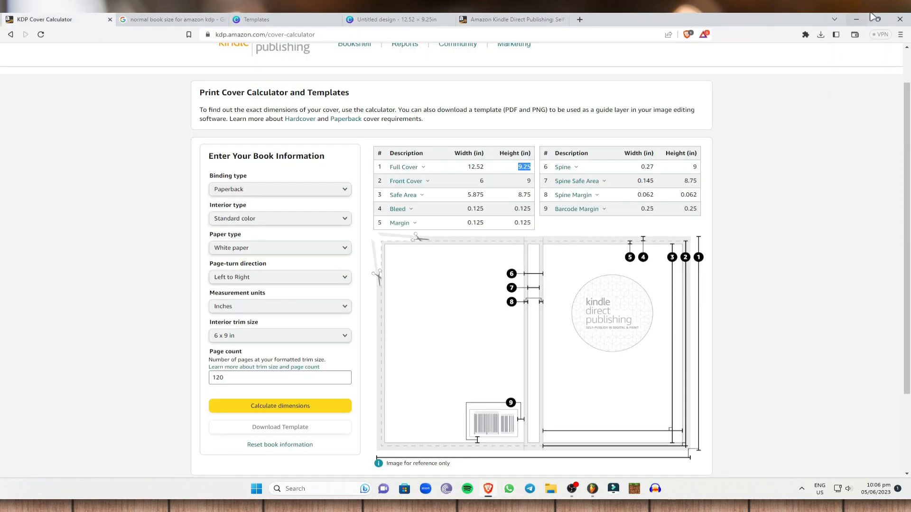
click(856, 19)
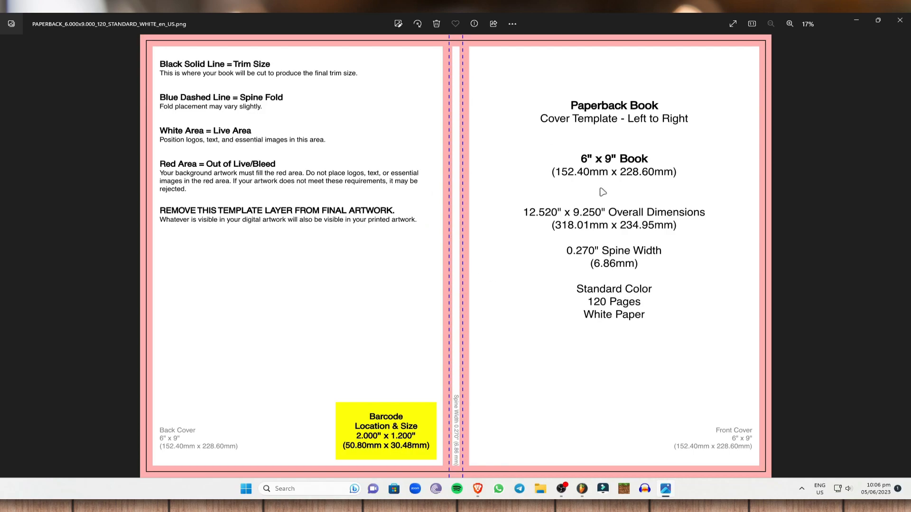
click(899, 20)
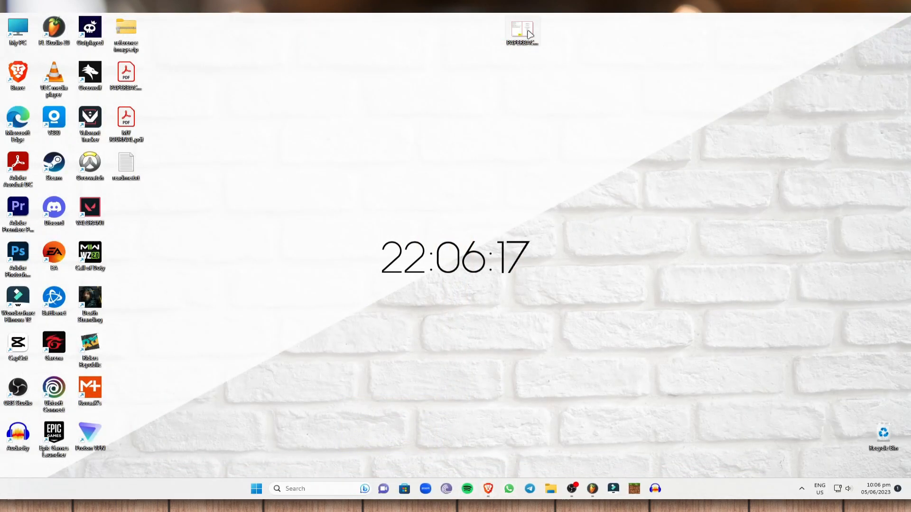
Step: Return to the untitled 12.52 × 9.25 in Canva design and upload PAPERBACK_6.000x9.000_120_STANDARD_WHITE_en_US.png from the Desktop
click(488, 489)
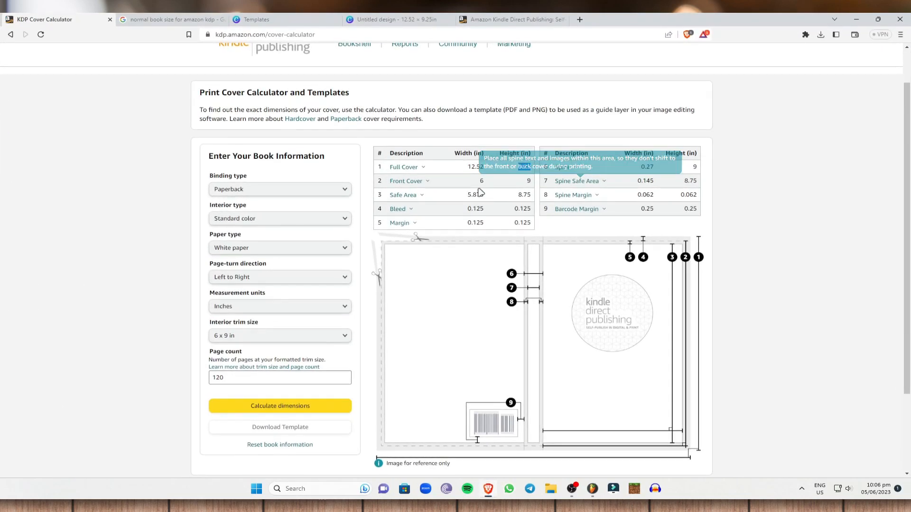
click(348, 19)
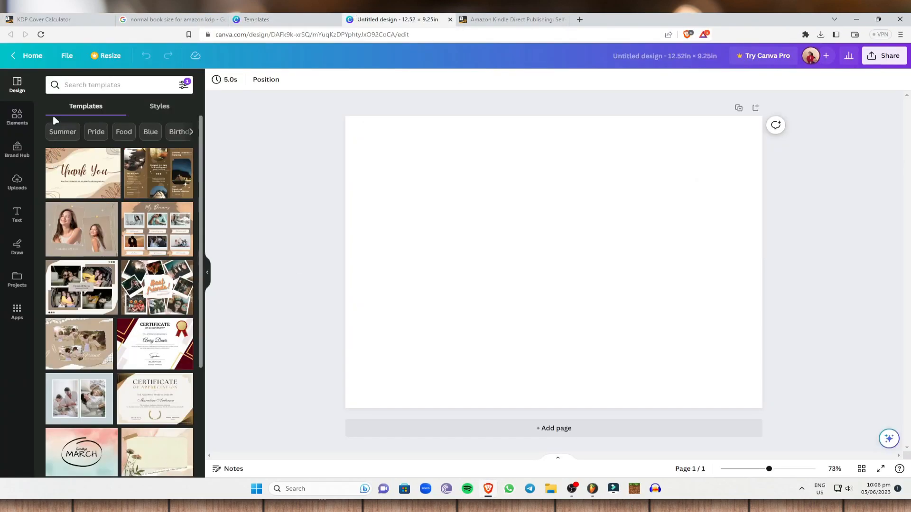
click(20, 190)
click(115, 107)
scroll(233, 152, up, 3)
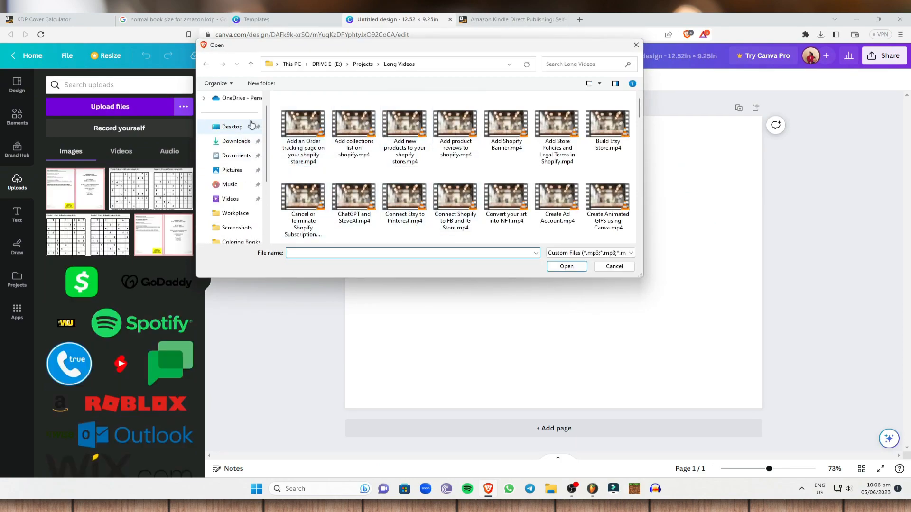
click(232, 127)
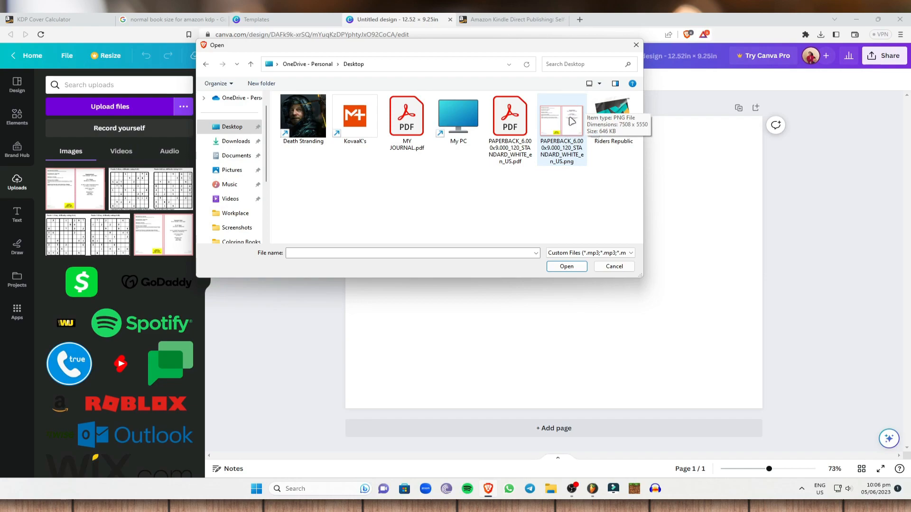
click(567, 134)
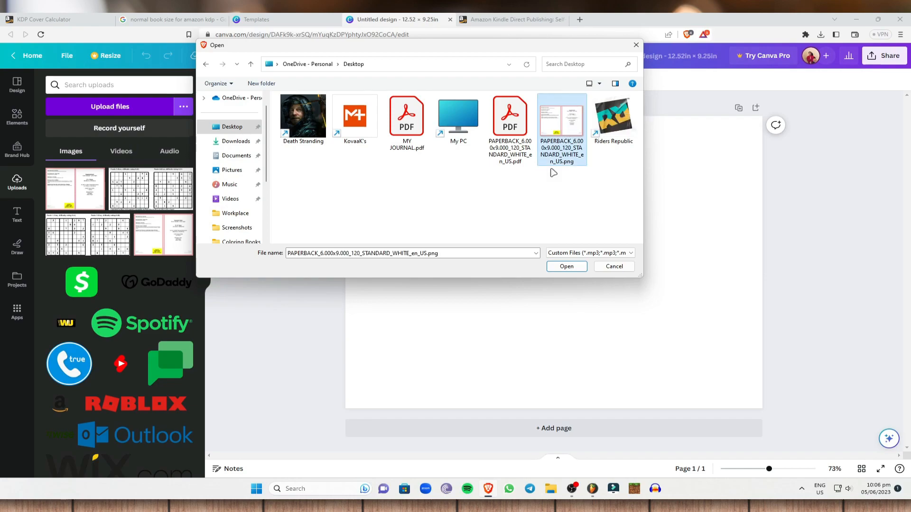
click(565, 266)
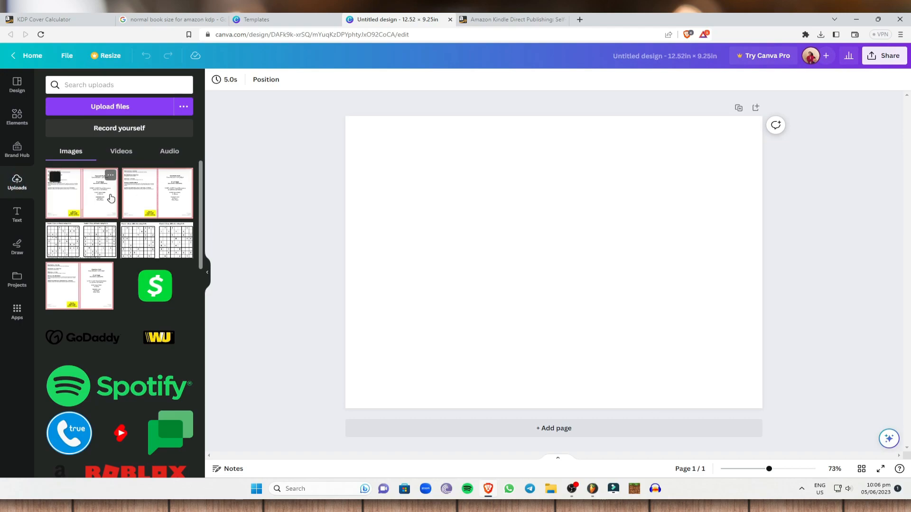
Step: Place the uploaded cover template on the page, align it to the upper-left corner, and enlarge it to about 12.5 × 9.3 in
click(74, 209)
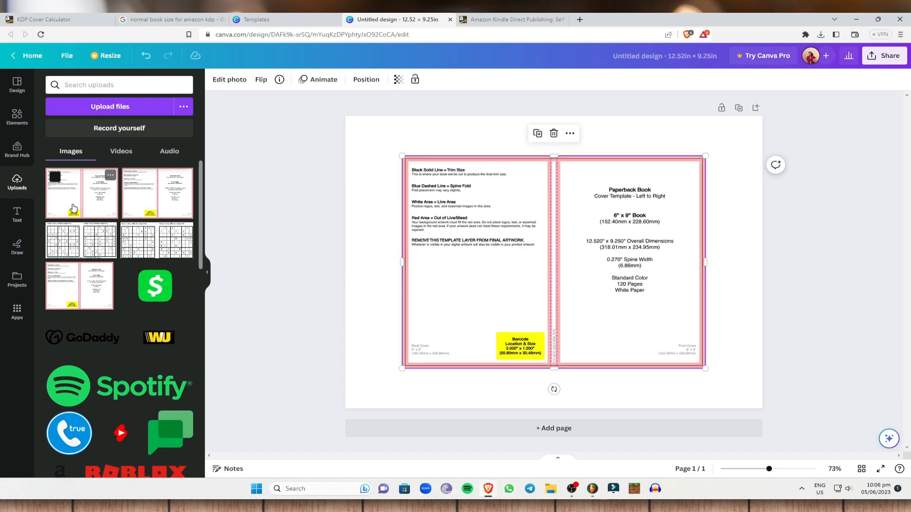
drag(505, 233, 446, 198)
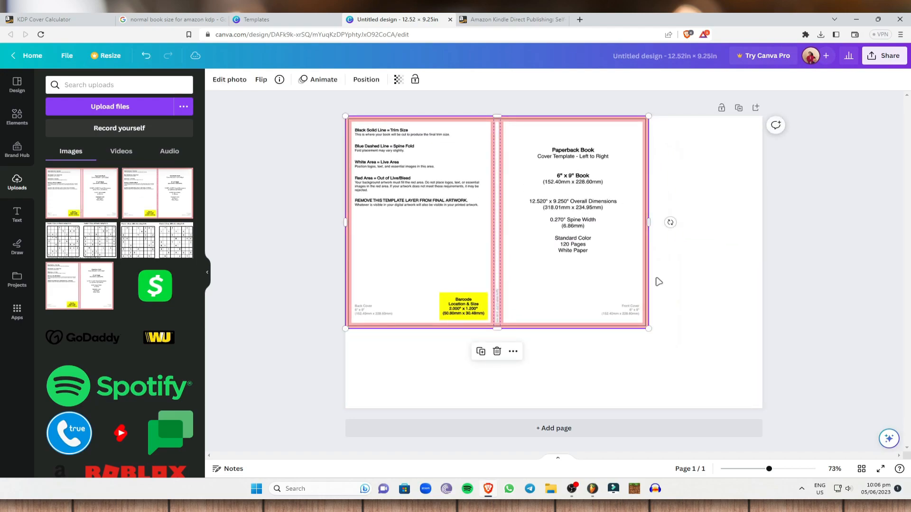
drag(648, 332, 791, 369)
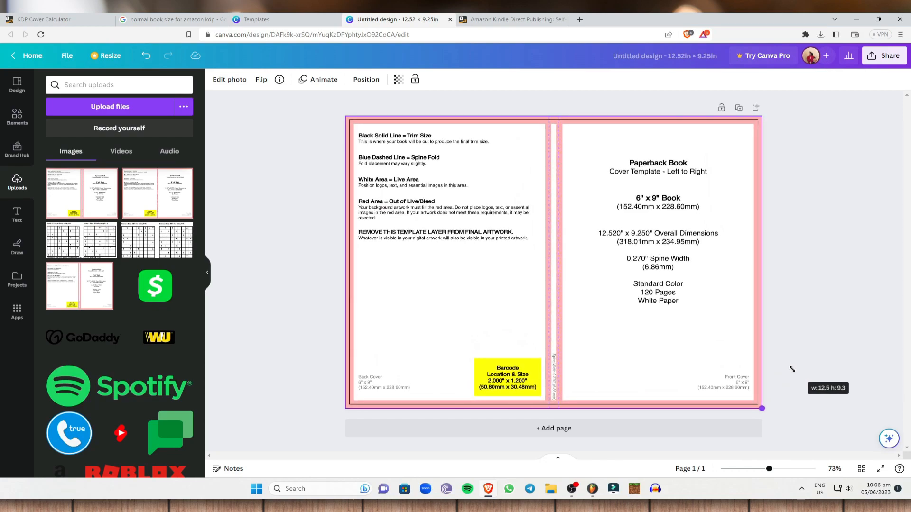
mouse_move(792, 369)
mouse_down()
mouse_move(715, 349)
mouse_move(784, 383)
mouse_up()
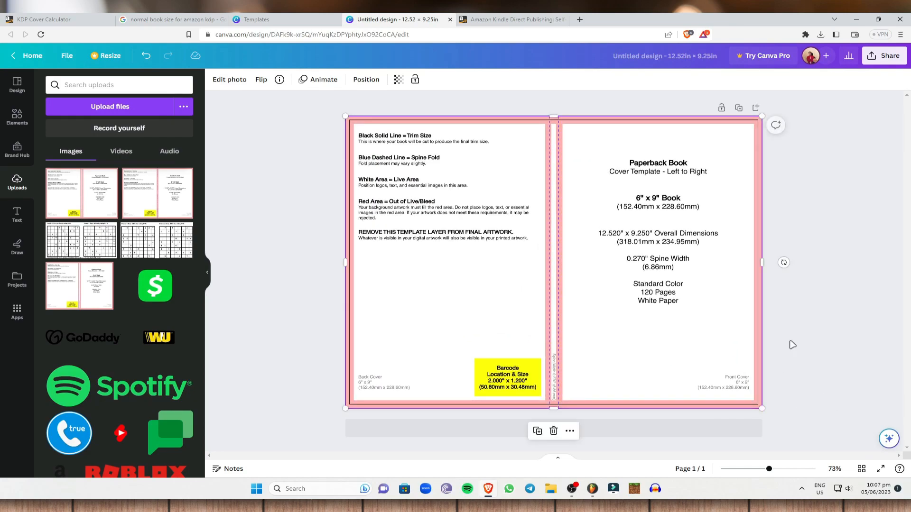
click(805, 294)
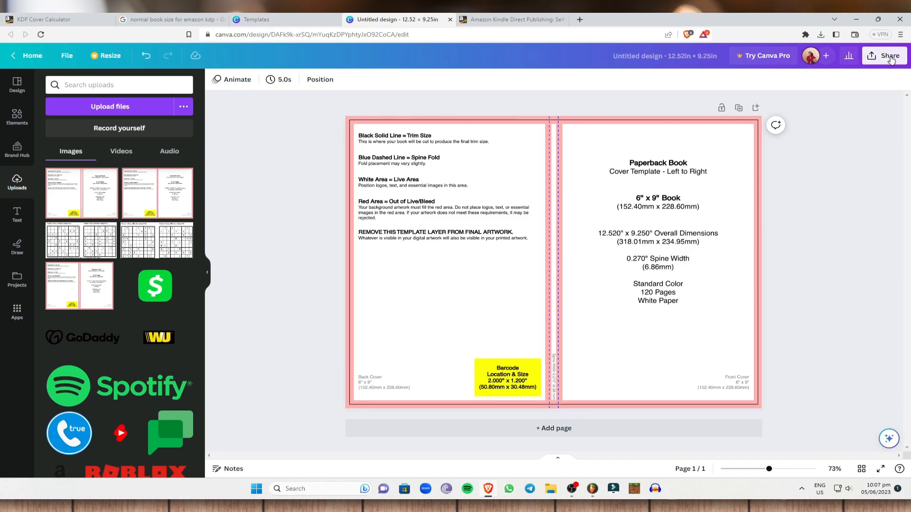
Step: Check the dimensions in the KDP Cover Calculator, return to the cover design, and delete the template image from the page
click(43, 19)
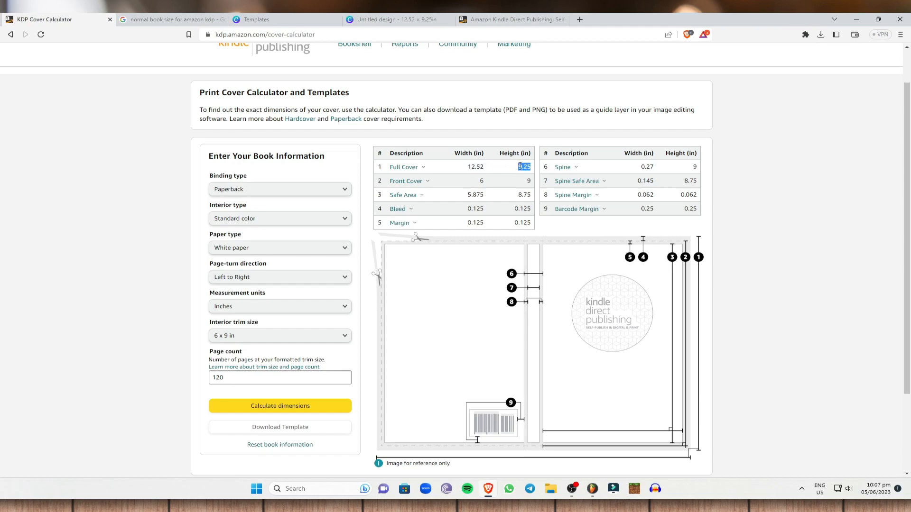
click(159, 111)
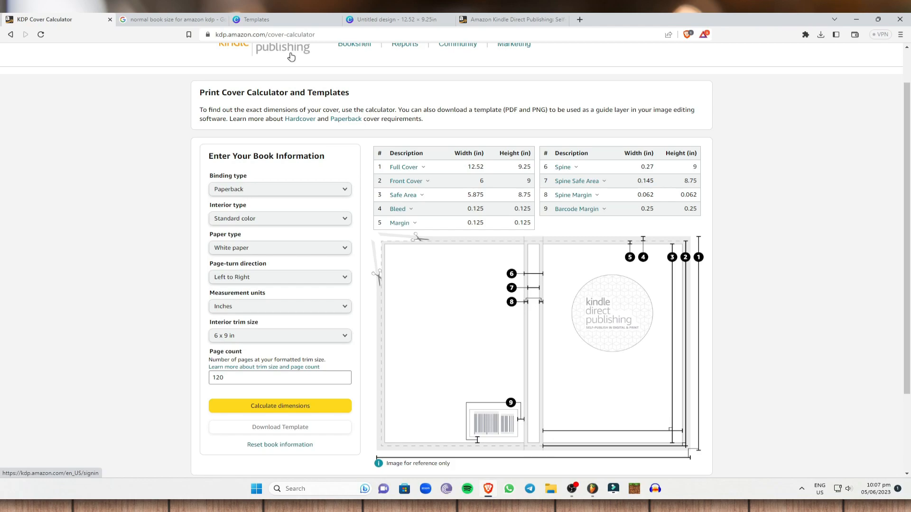
click(382, 19)
mouse_move(646, 317)
mouse_down()
mouse_move(614, 300)
mouse_move(643, 318)
mouse_up()
drag(759, 408, 671, 347)
drag(608, 324, 626, 323)
key(Delete)
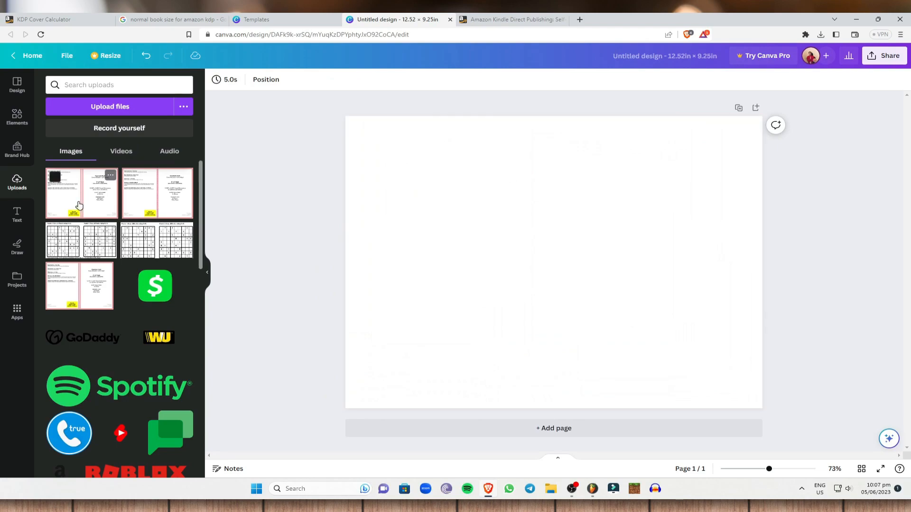
Step: Insert the uploaded cover template again and scale it to about 12.5 × 9.3 in so it fills the whole page
click(83, 205)
drag(571, 282, 516, 244)
drag(649, 328, 787, 375)
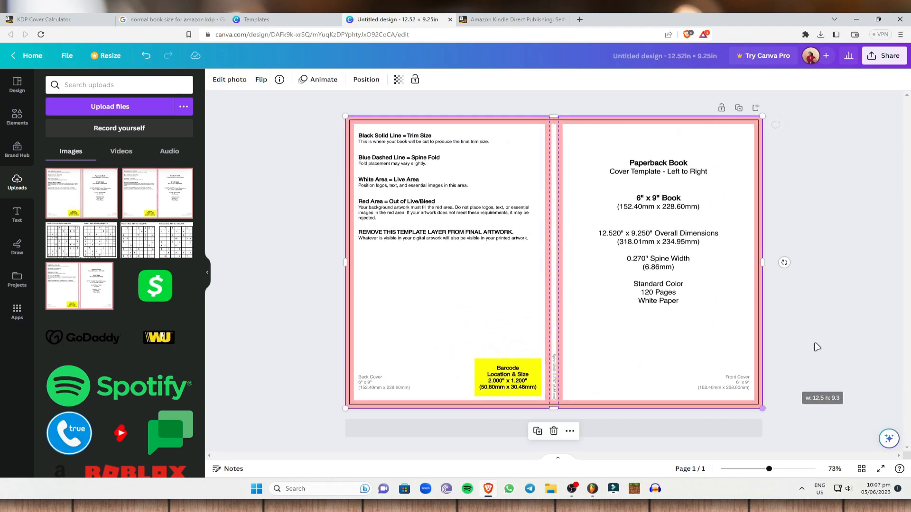
click(825, 335)
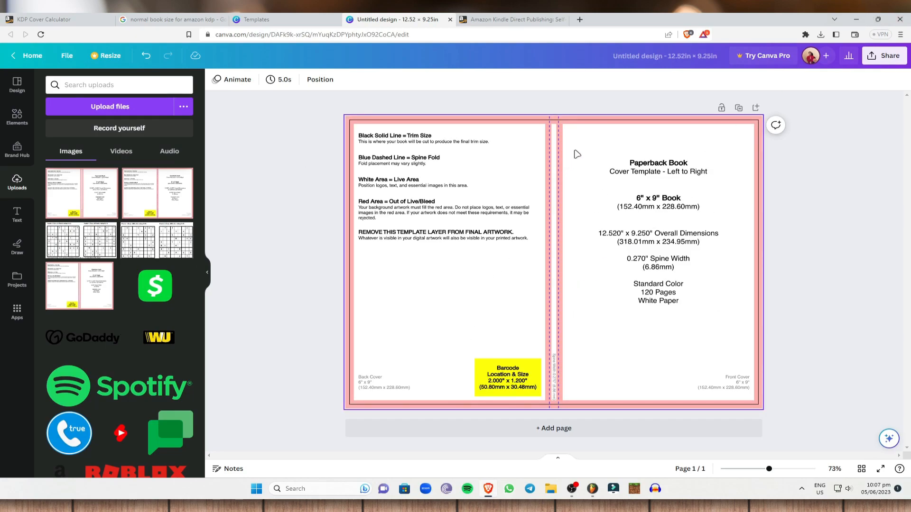
Step: Set the cover template background's transparency to 34
right_click(593, 155)
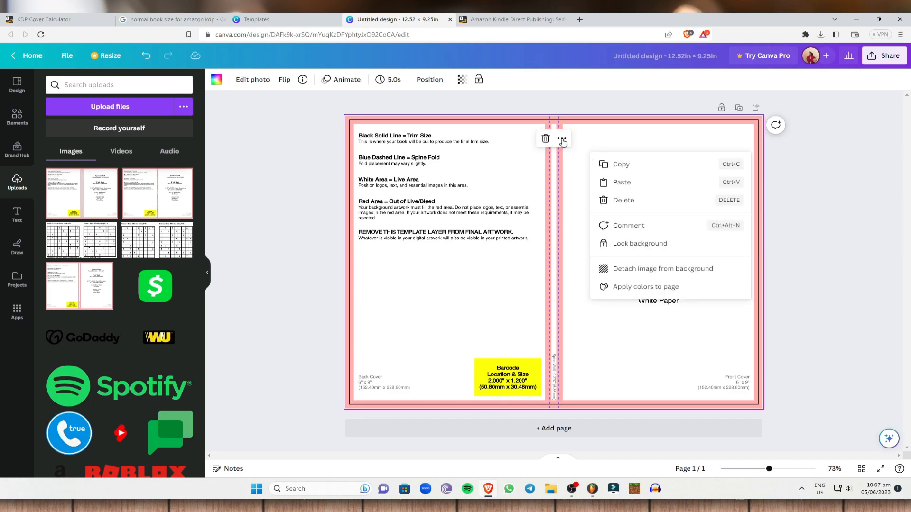
click(463, 79)
drag(461, 115, 402, 116)
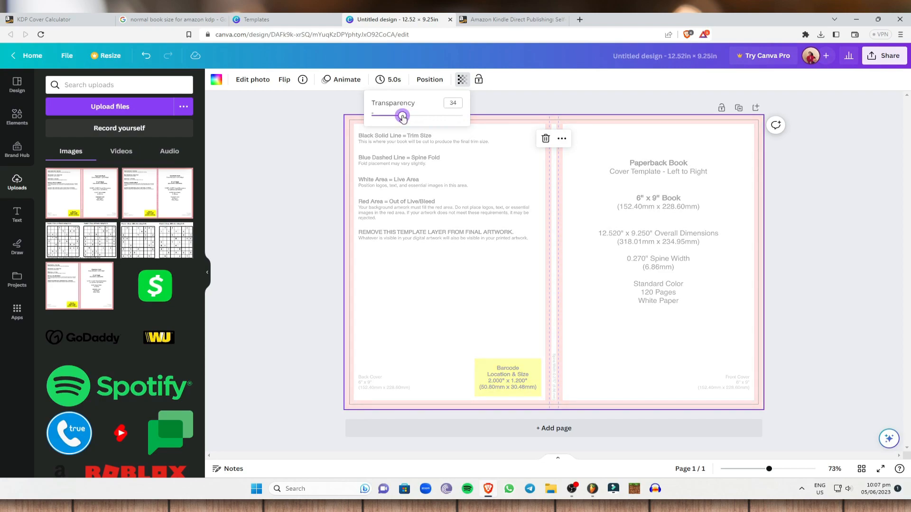
click(570, 108)
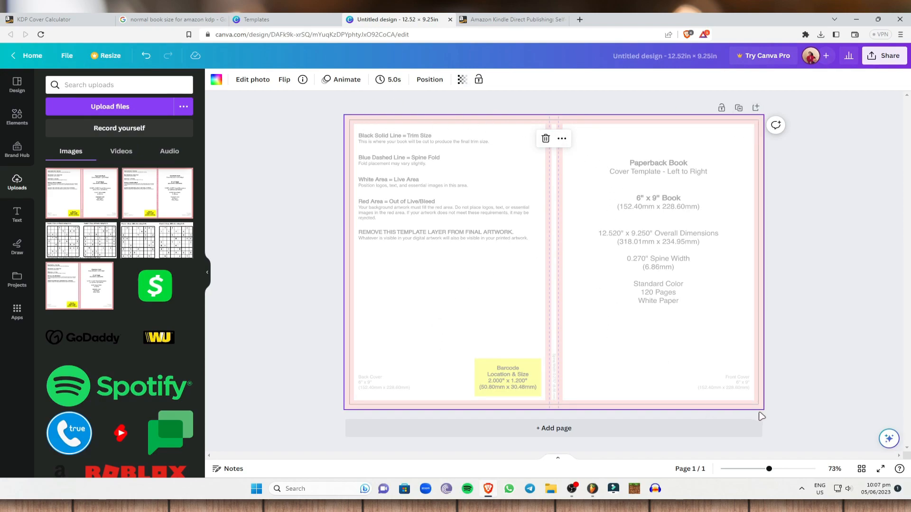
click(898, 209)
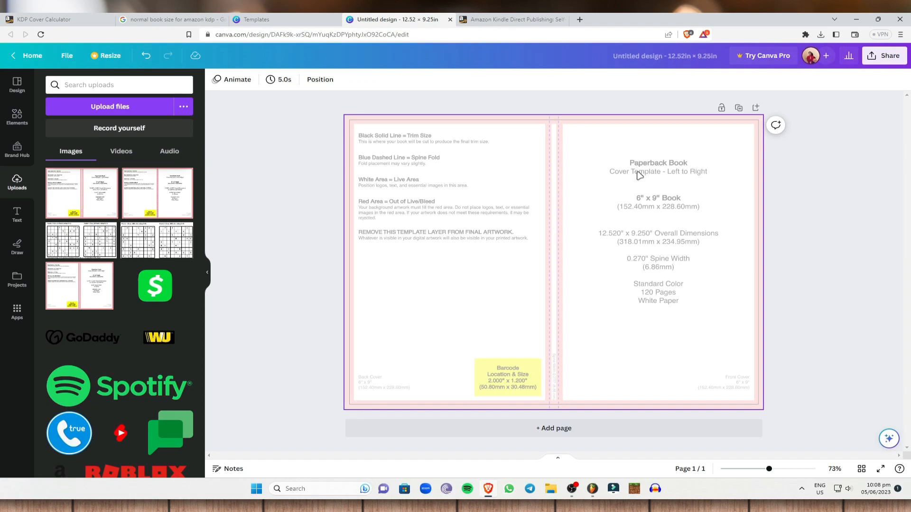
Step: Add a heading reading JOURNAL and move it to the upper part of the front cover
click(19, 214)
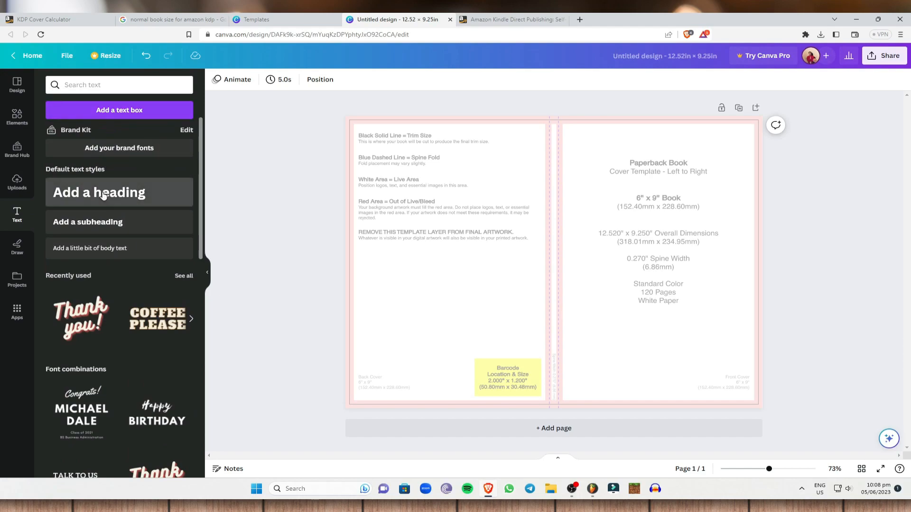
click(103, 195)
text(M)
key(BackSpace)
text(JOURNAL)
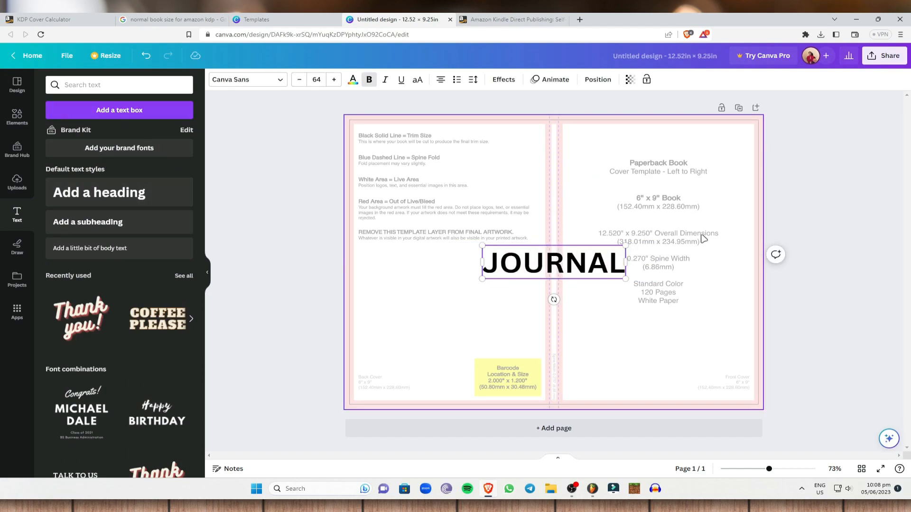
click(494, 259)
drag(591, 265, 695, 173)
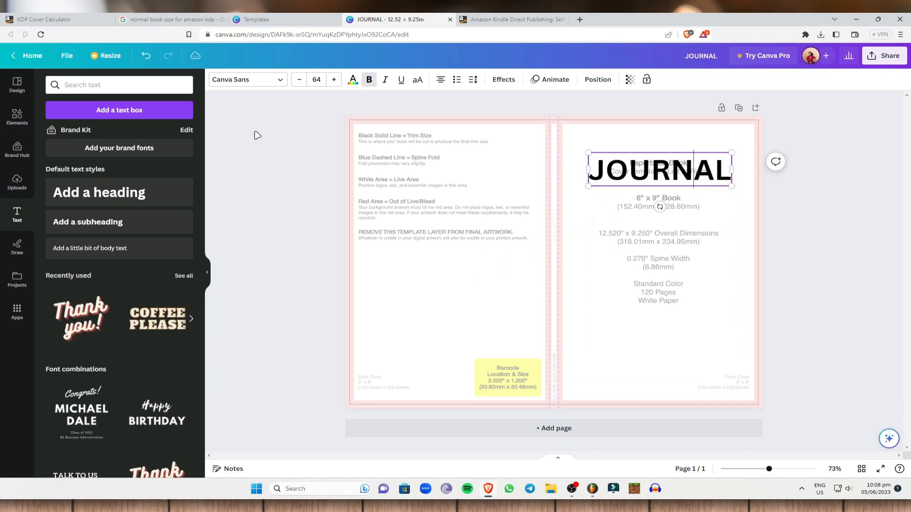
Step: Change the JOURNAL title's font to Impact, enlarge it to about size 95.7, and reposition it near the front cover's upper edge
click(264, 86)
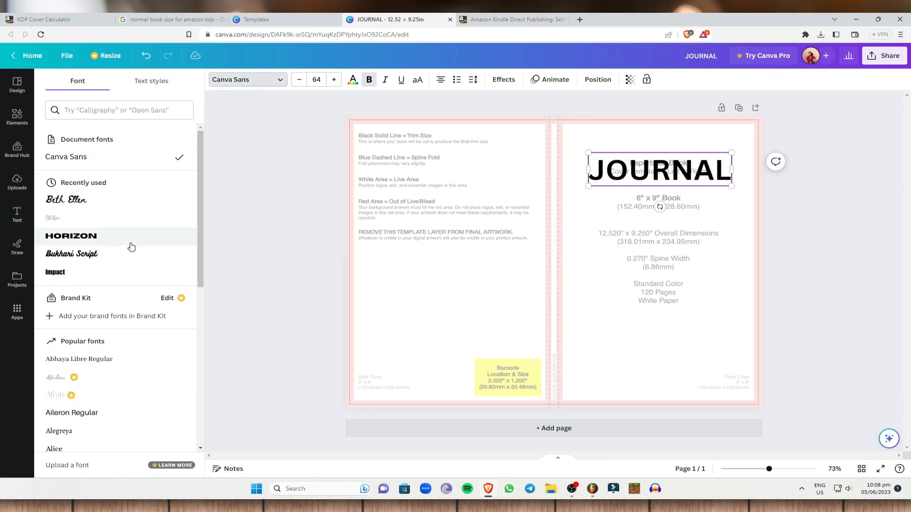
scroll(103, 272, down, 1)
scroll(103, 272, down, 3)
scroll(108, 287, up, 3)
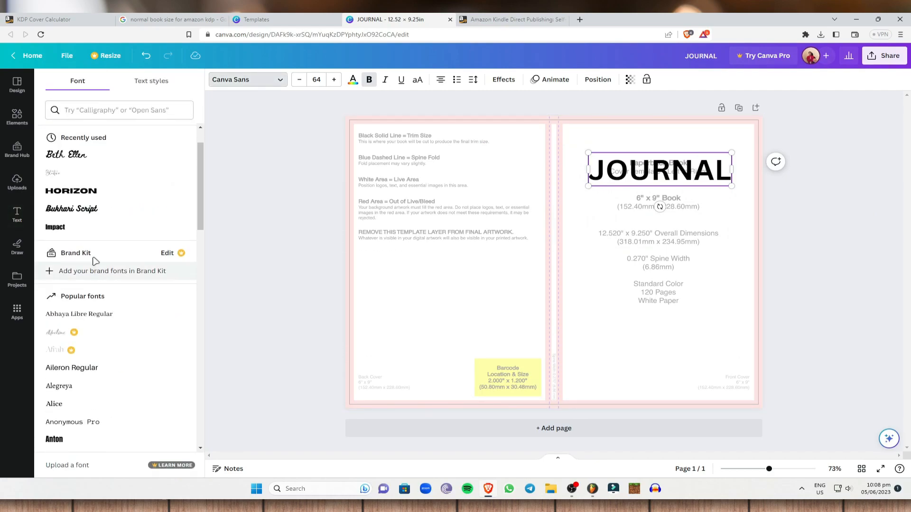
click(72, 234)
click(735, 179)
click(694, 173)
mouse_move(703, 186)
mouse_down()
mouse_move(748, 203)
mouse_move(701, 168)
mouse_up()
click(824, 155)
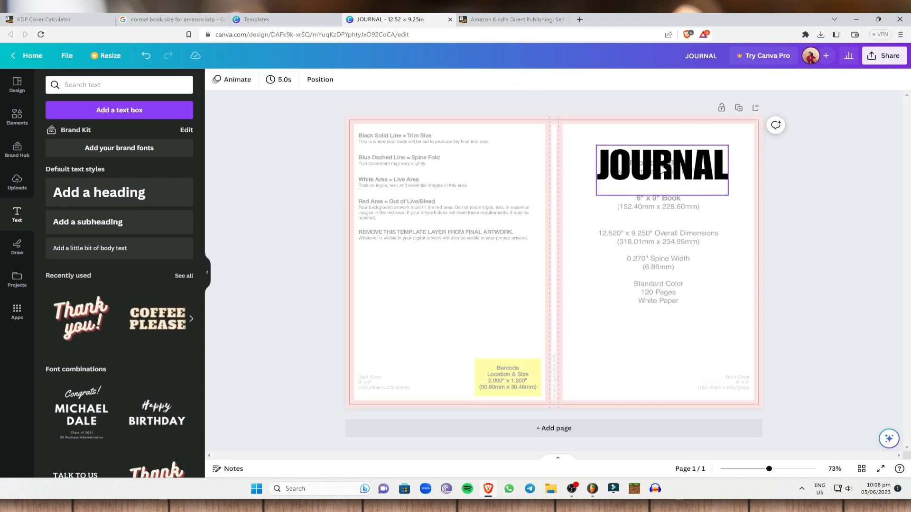
Step: Recolour the JOURNAL title with the light purple solid colour
click(664, 169)
click(354, 80)
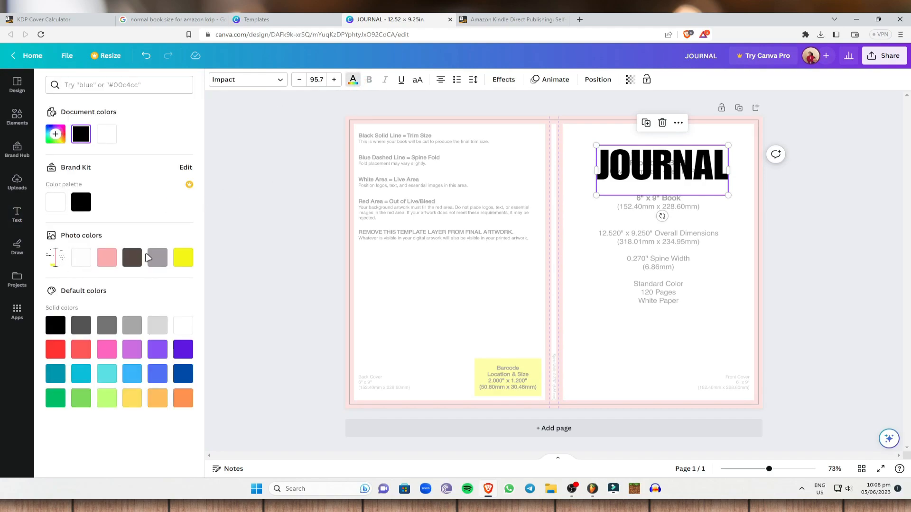
click(132, 349)
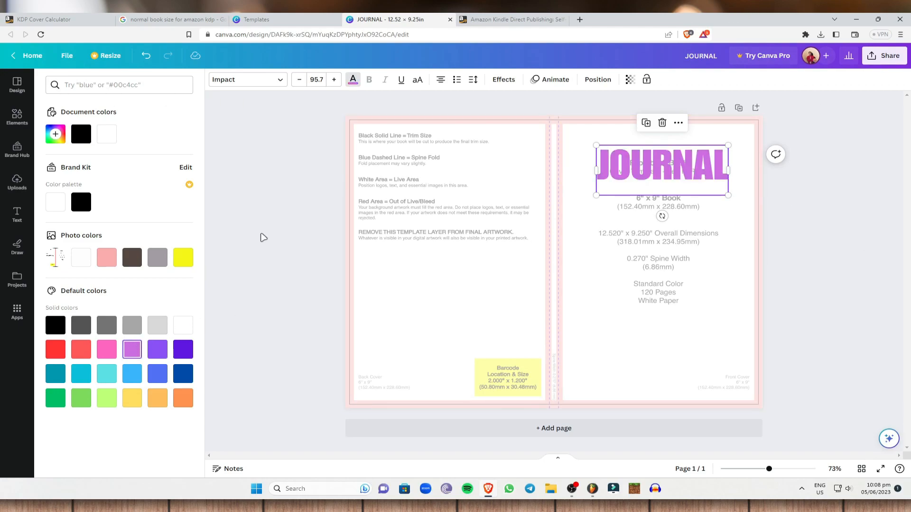
click(820, 170)
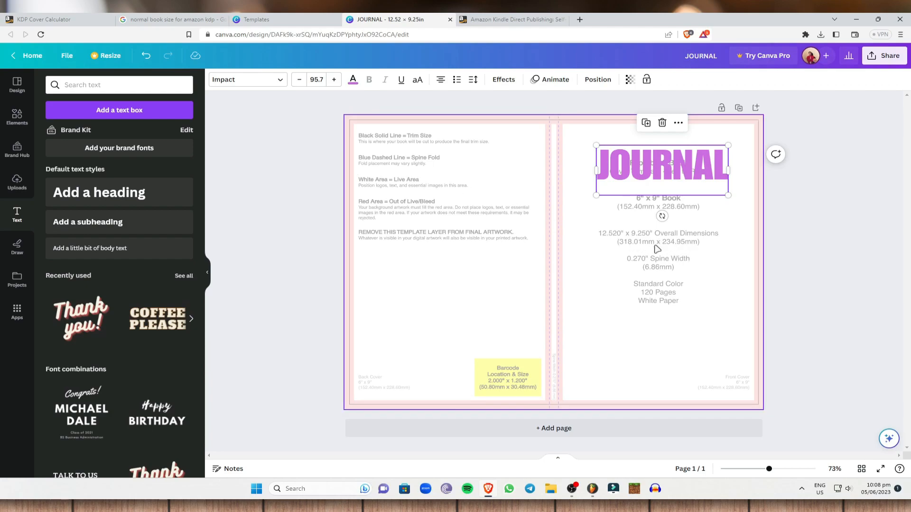
Step: Add a subheading below the JOURNAL title on the front cover reading THIS BOOKS BELONGS TO
click(111, 230)
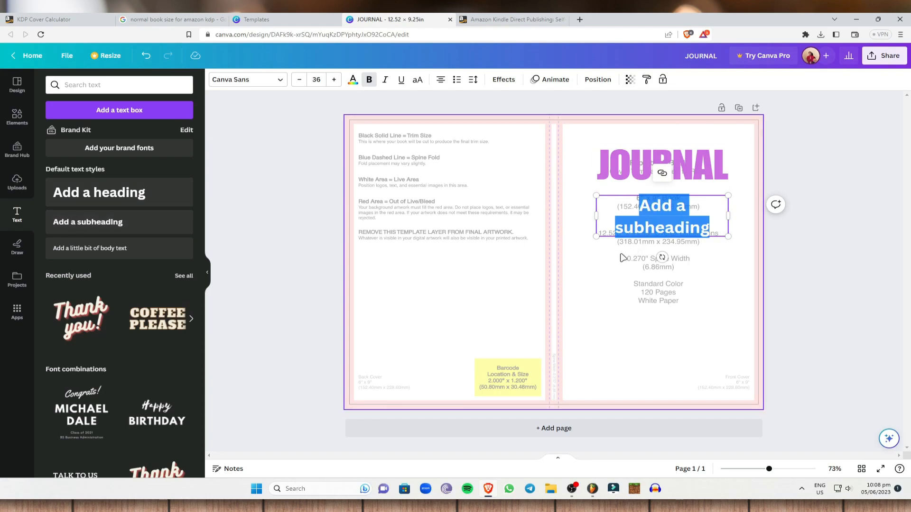
text(t)
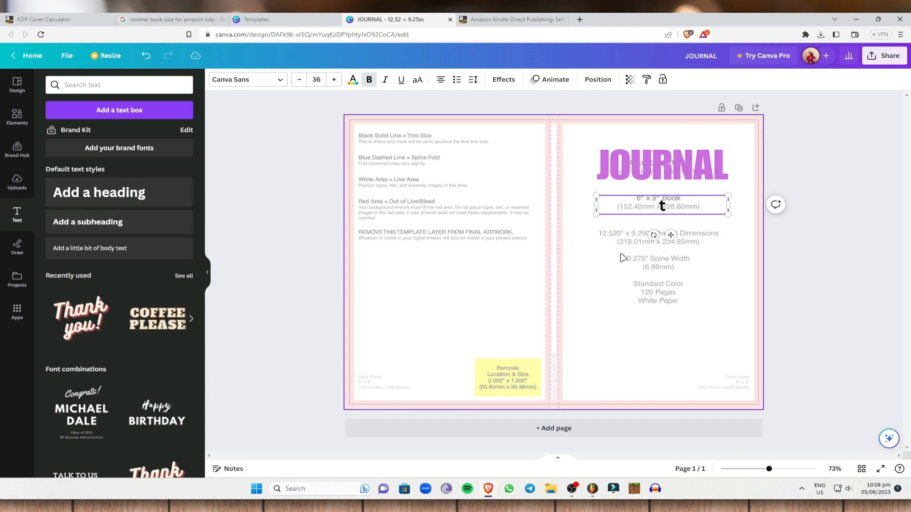
text(his books)
key(BackSpace)
key(BackSpace)
key(BackSpace)
key(BackSpace)
text(ooks belongs to)
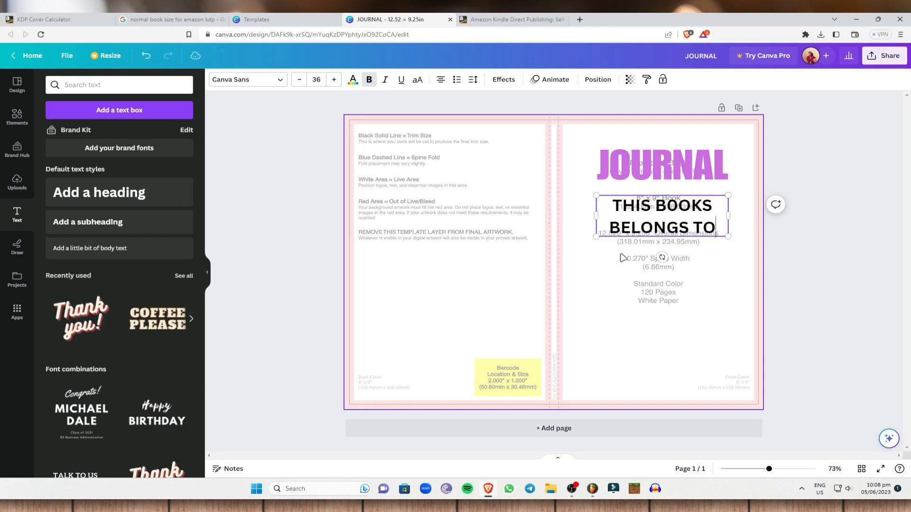
Step: Add the lines NAME: and ADDRESS: to the subheading, separated from its first sentence by a blank line
key(Return)
key(Return)
text(name:)
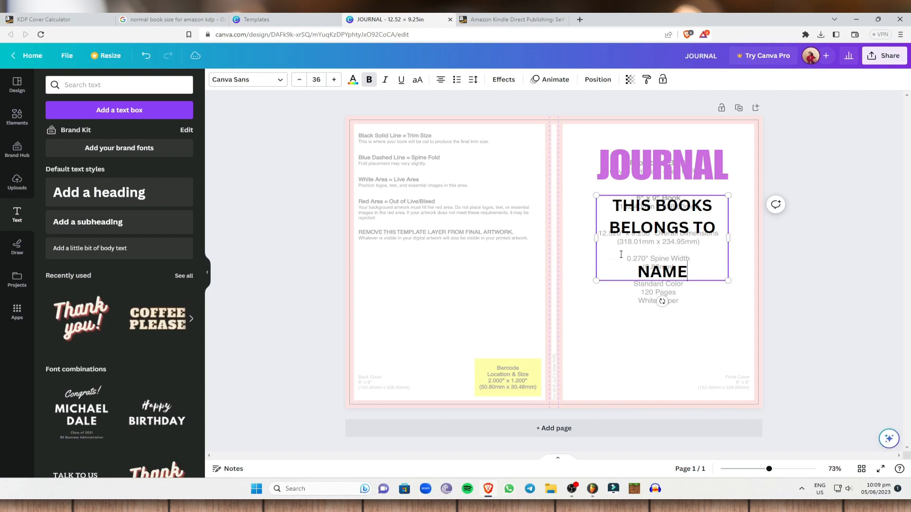
key(Return)
text(aaddress)
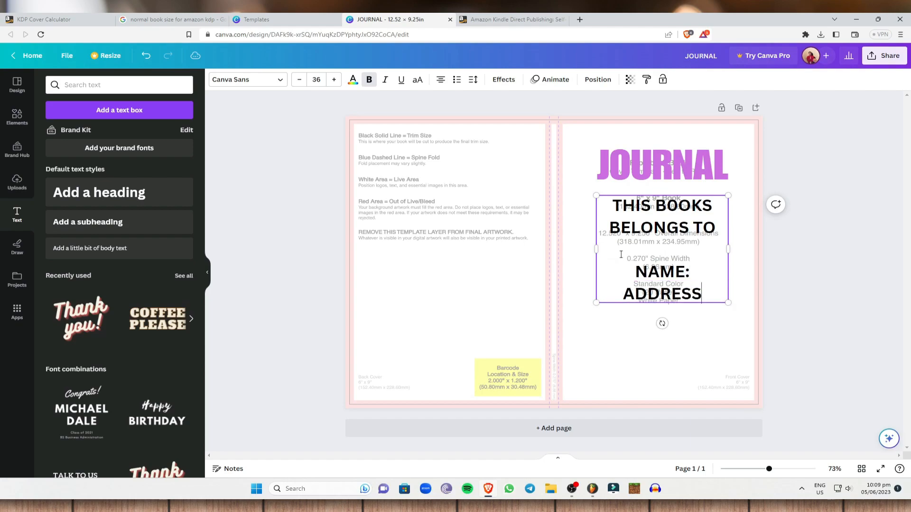
text(:)
Step: Widen the subheading's text box so THIS BOOKS BELONGS TO fits on one line, and set its font size to 28
drag(728, 249, 839, 258)
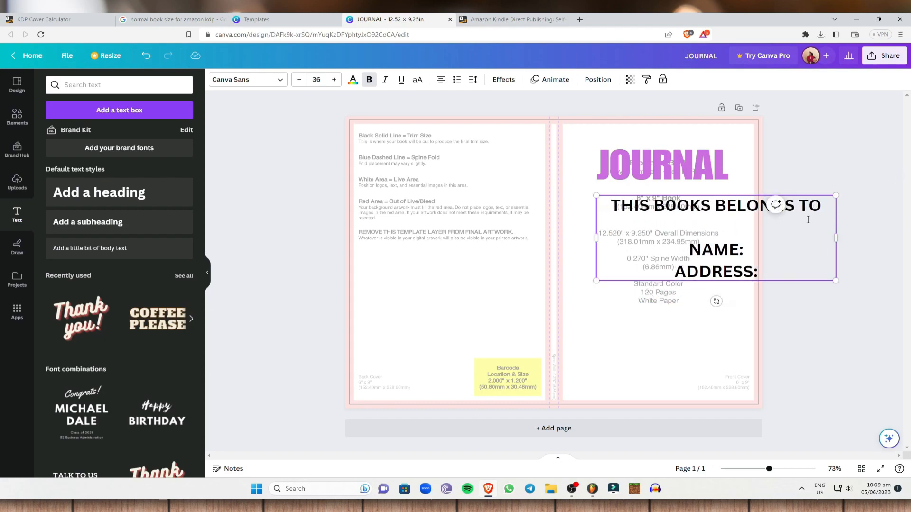
click(857, 160)
drag(719, 203, 656, 212)
click(701, 287)
double_click(299, 80)
drag(717, 285, 483, 183)
click(316, 79)
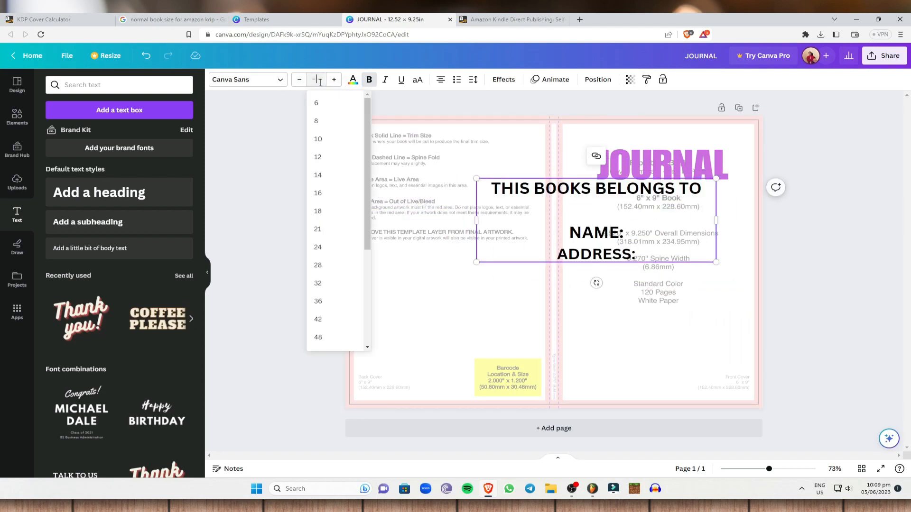
click(324, 266)
click(739, 224)
Step: Left-align the subheading below the JOURNAL title and narrow its box to the front cover's live area, about 5.7 in wide
click(596, 223)
drag(597, 223, 658, 240)
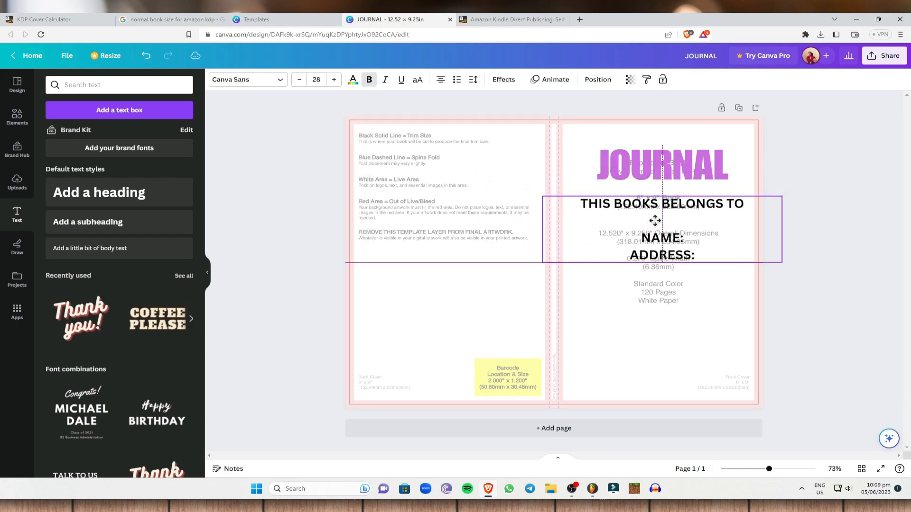
click(435, 82)
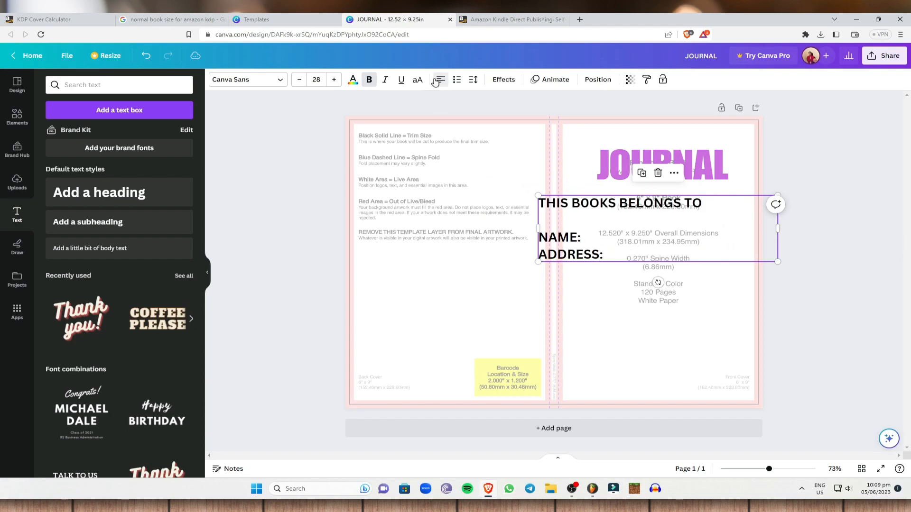
drag(599, 207, 624, 212)
click(682, 277)
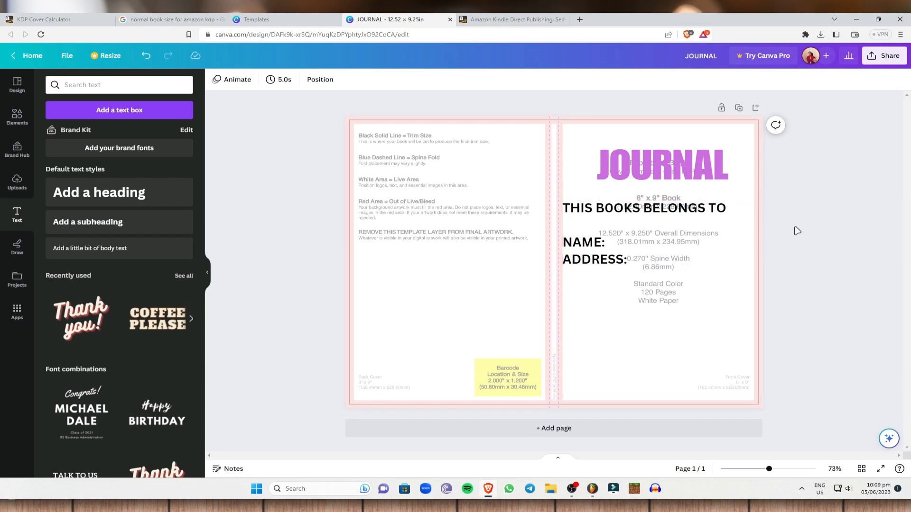
click(800, 241)
drag(805, 232, 756, 235)
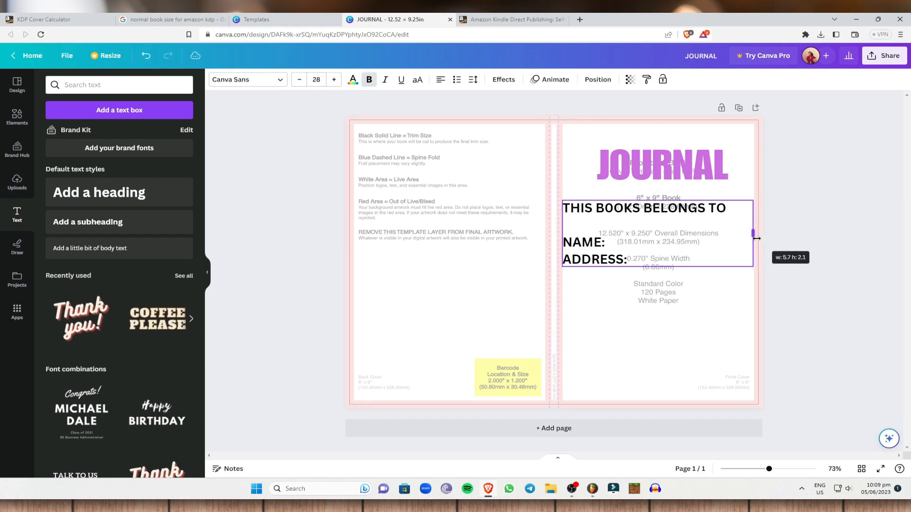
Step: Change the font of the entire subheading text to Impact
click(628, 244)
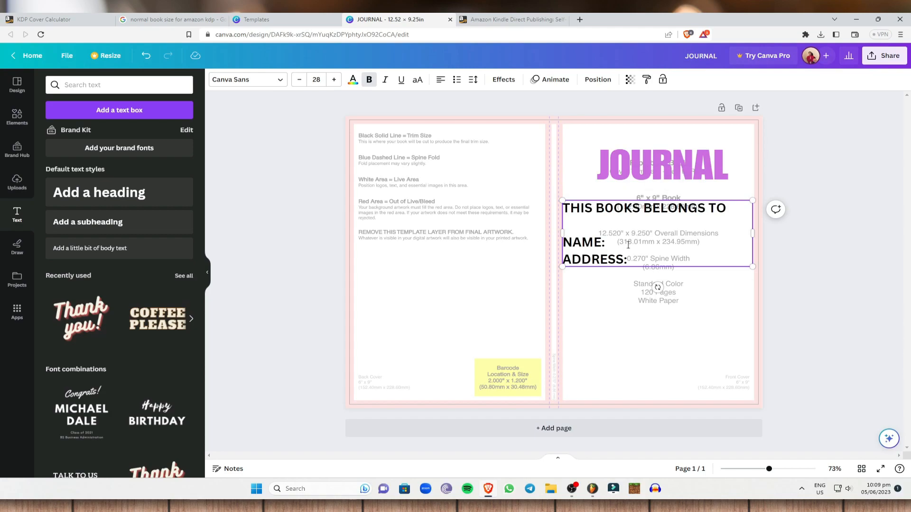
drag(619, 258, 556, 214)
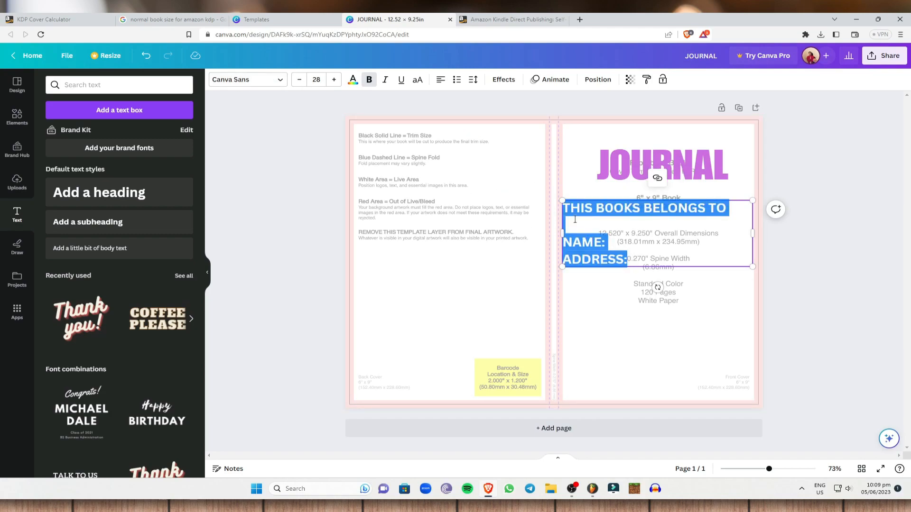
click(280, 81)
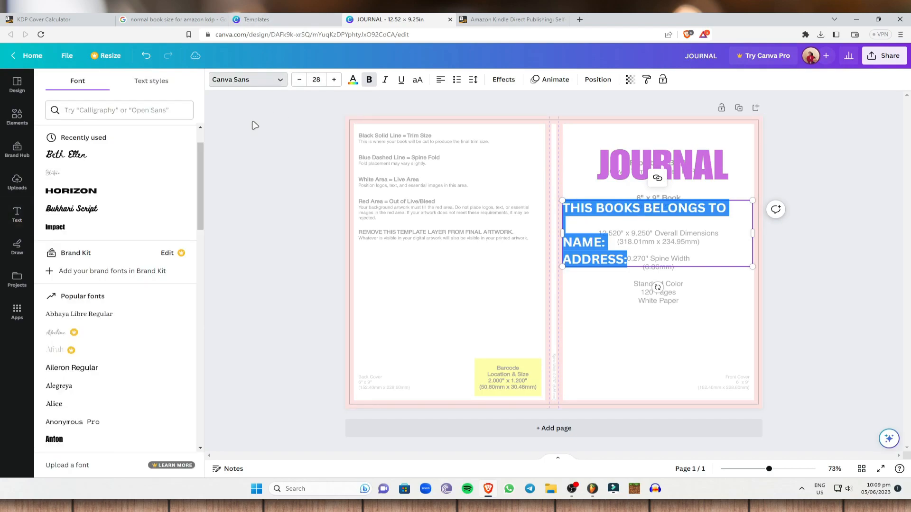
scroll(153, 340, down, 6)
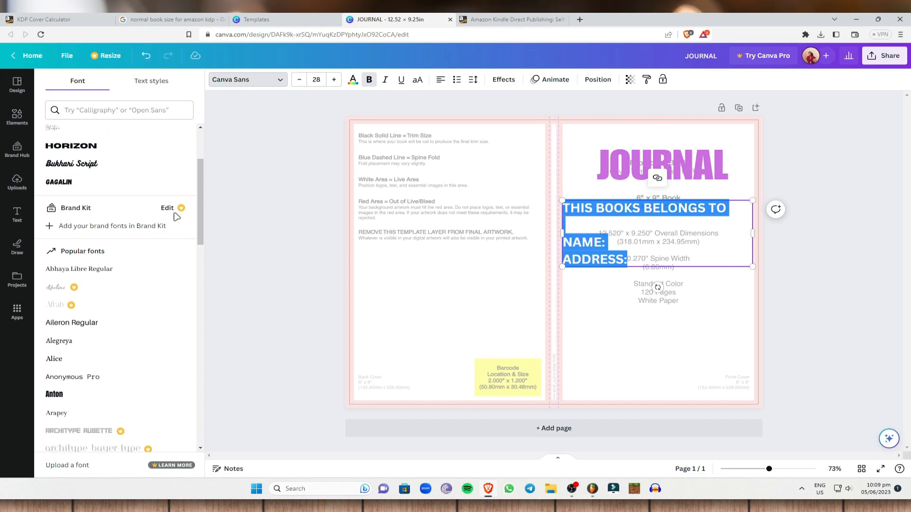
scroll(112, 311, up, 7)
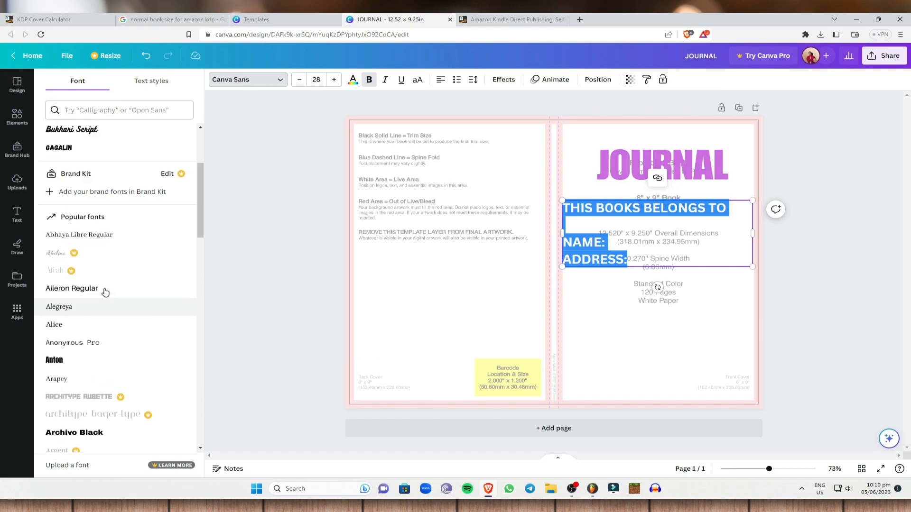
click(67, 175)
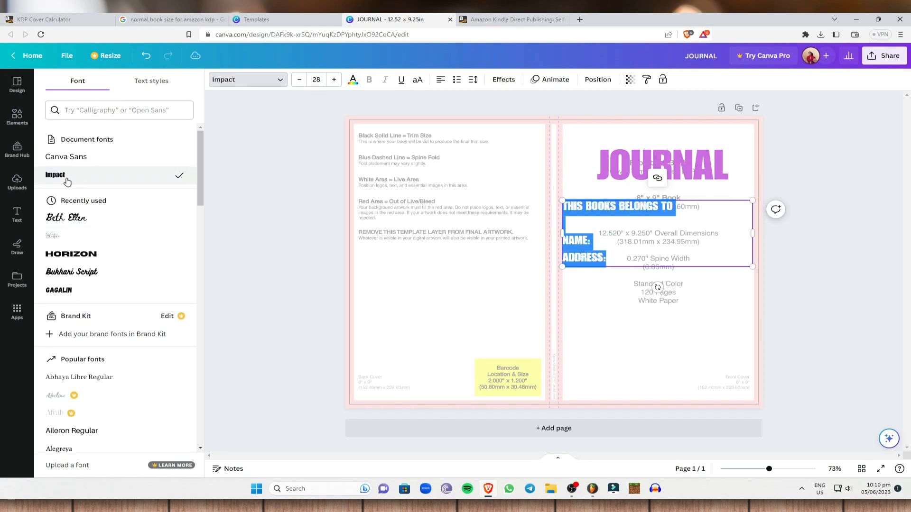
Step: Scale the subheading block to about font size 29.5 and move it to the lower part of the front cover
click(865, 234)
drag(751, 266, 875, 309)
click(886, 256)
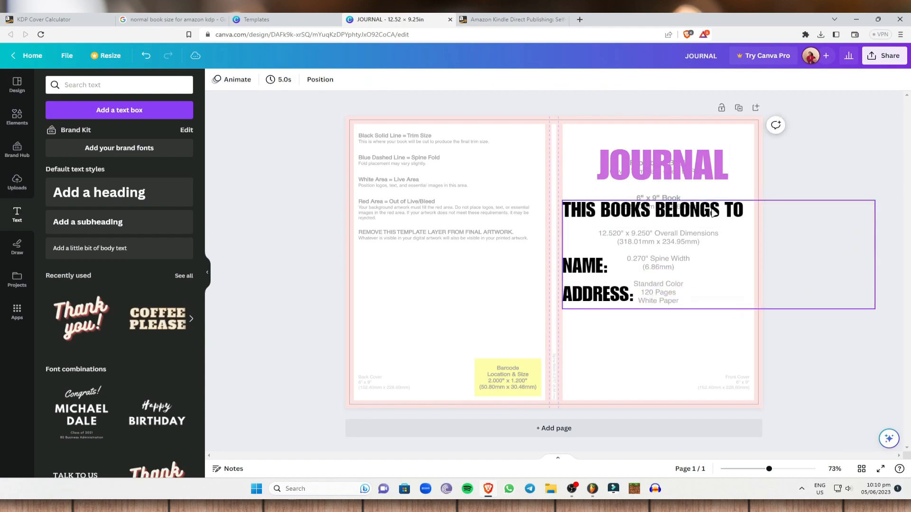
drag(690, 214, 687, 207)
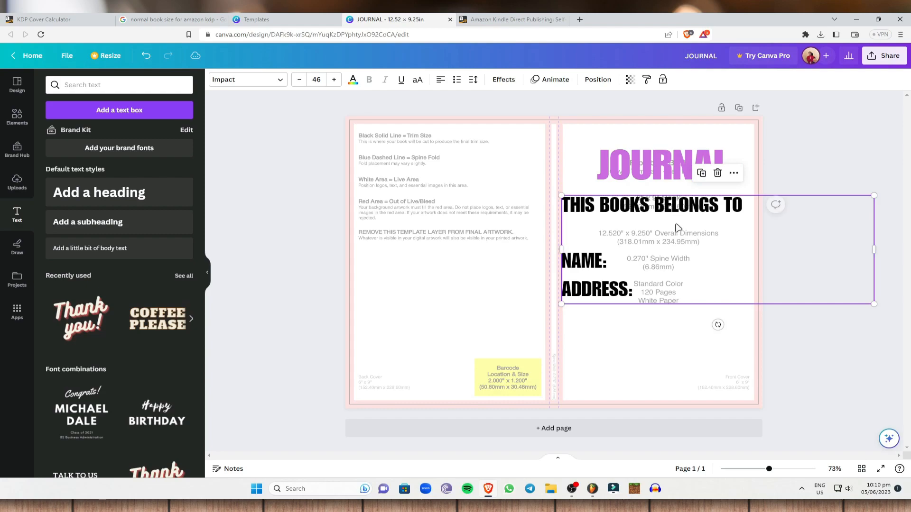
drag(874, 306, 815, 284)
drag(819, 245, 754, 244)
click(656, 304)
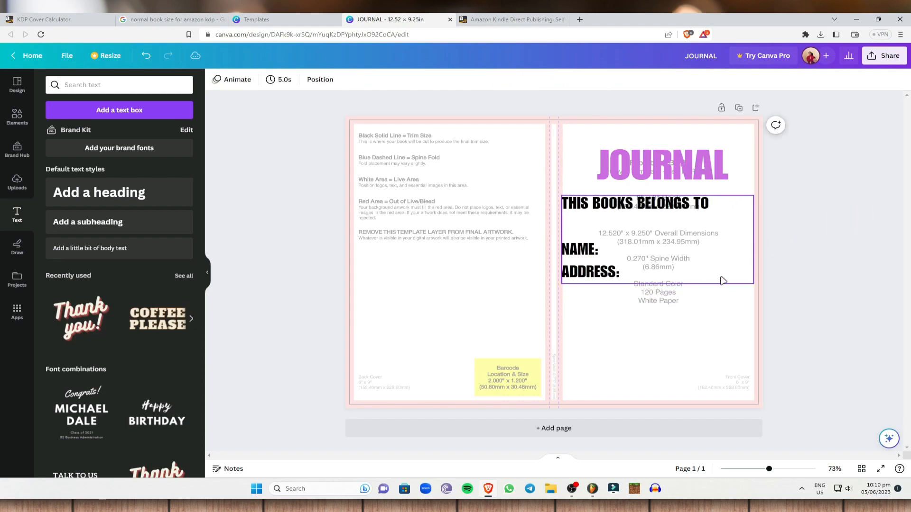
click(752, 283)
drag(753, 284, 712, 266)
drag(640, 229, 645, 346)
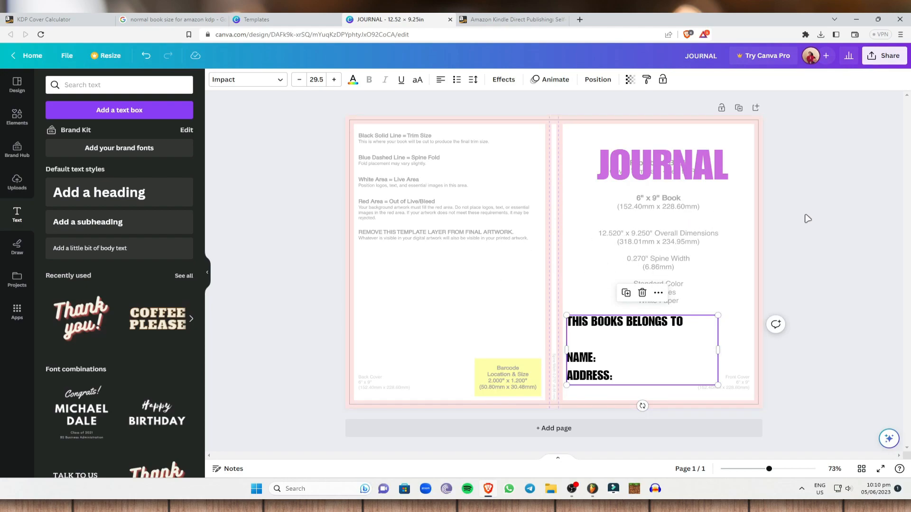
Step: Recolour all the subheading text with the light purple used for the JOURNAL title
click(636, 379)
key(ctrl+a)
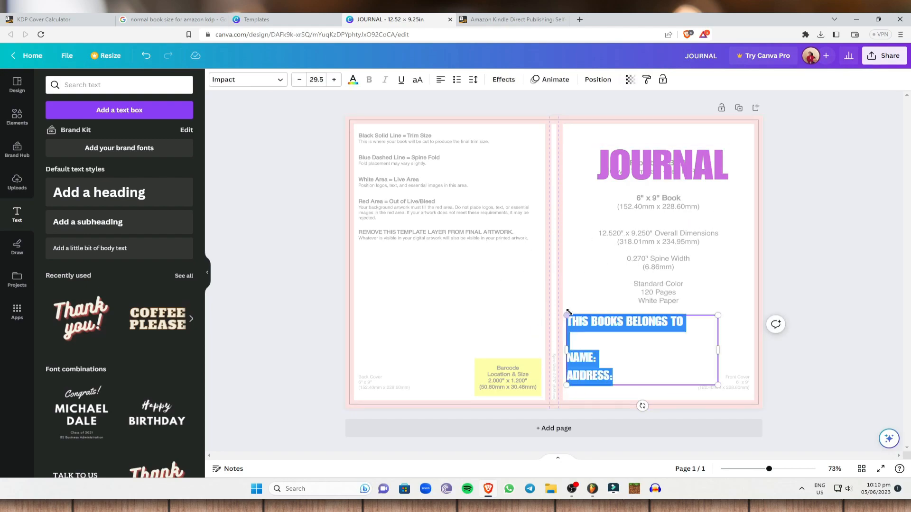
click(352, 81)
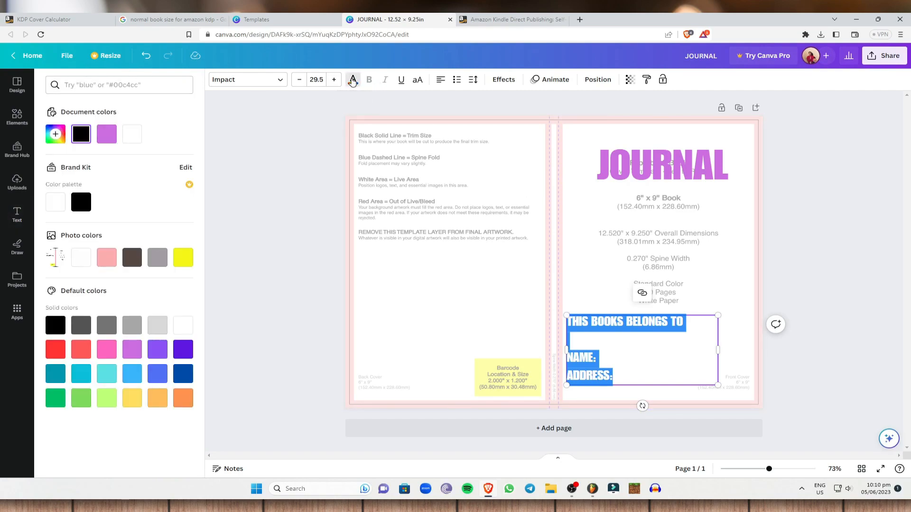
click(107, 134)
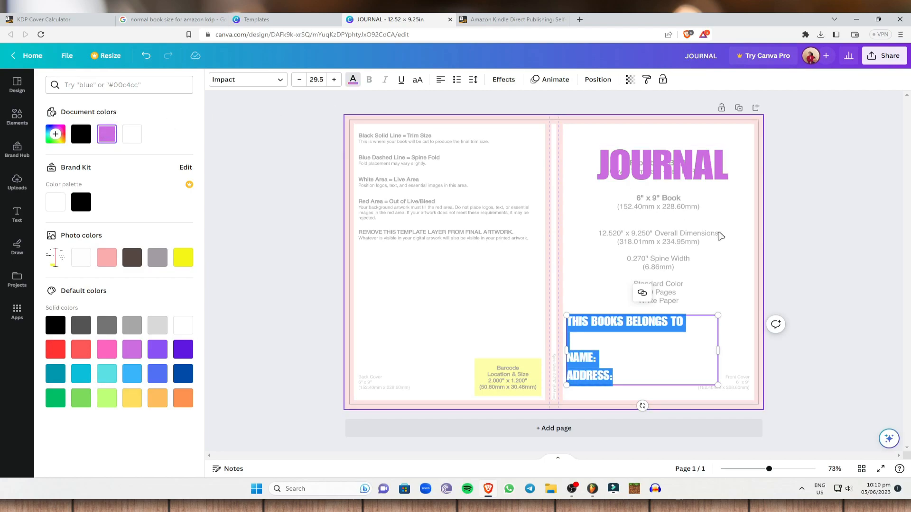
click(849, 211)
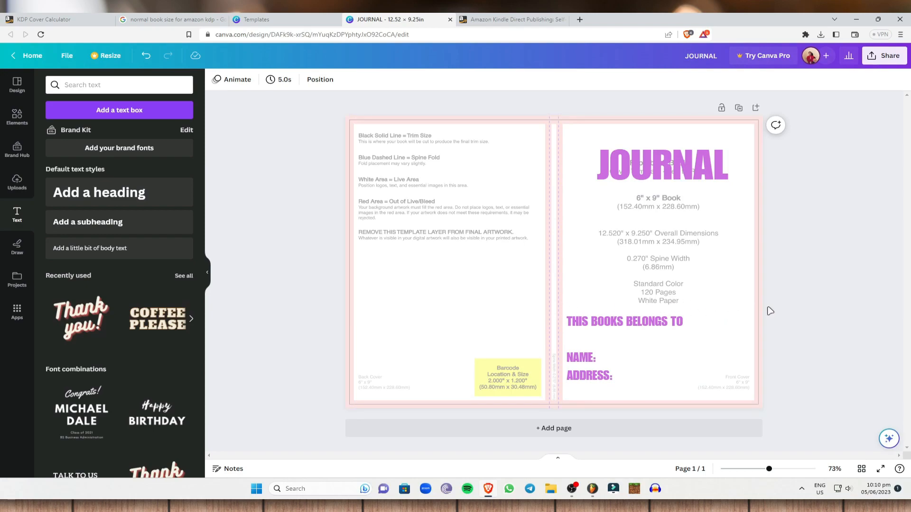
Step: Search the elements for Line and add the graphic of a line with leaves at both ends
click(17, 116)
text(Line)
key(Return)
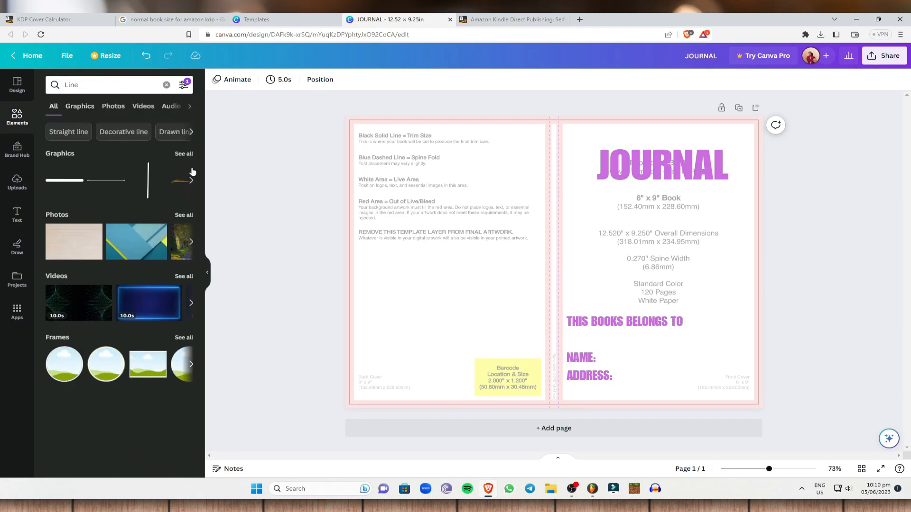
click(180, 155)
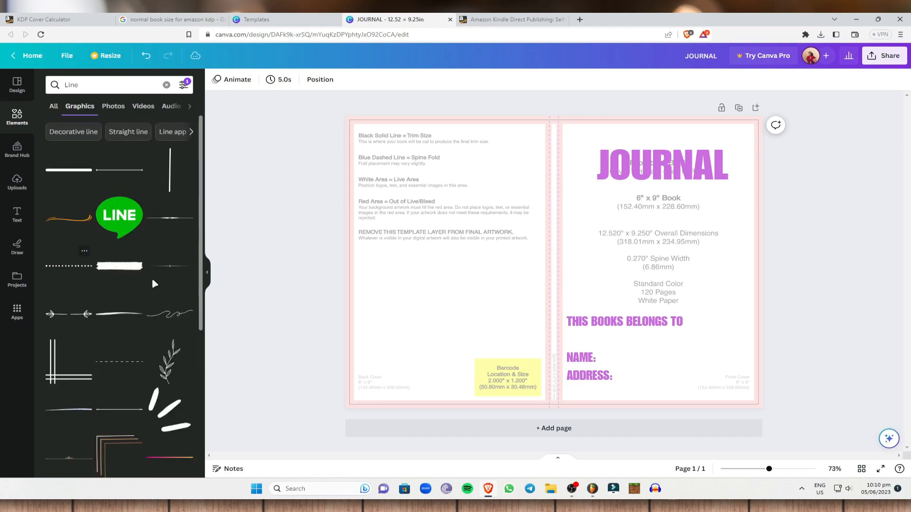
click(74, 325)
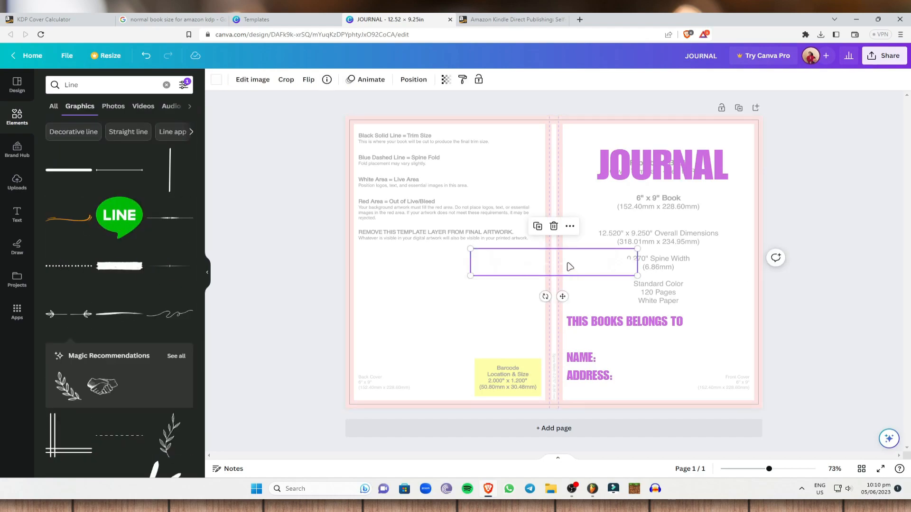
Step: Recolour the leafy line with the title's light purple and place it above the subheading on the front cover
click(216, 79)
click(81, 134)
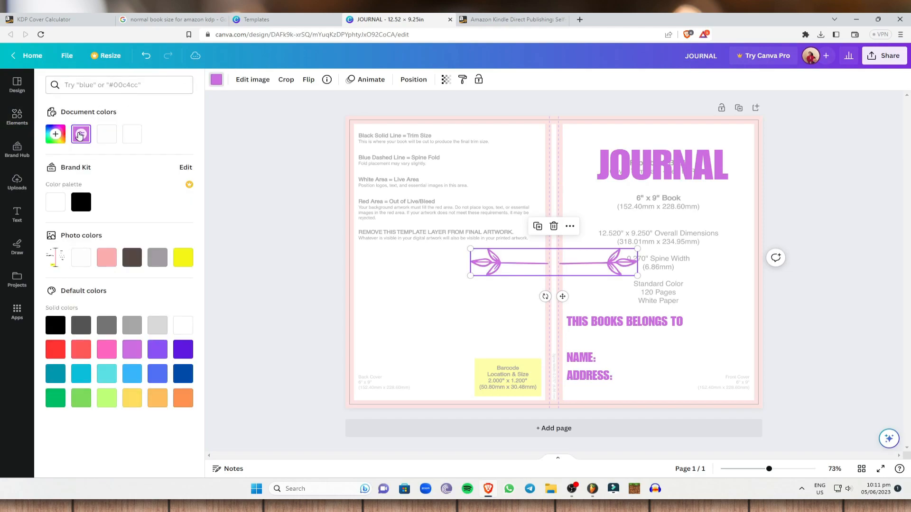
drag(559, 267, 666, 304)
Step: Enlarge the subheading block slightly and position it directly below the leafy line
click(706, 365)
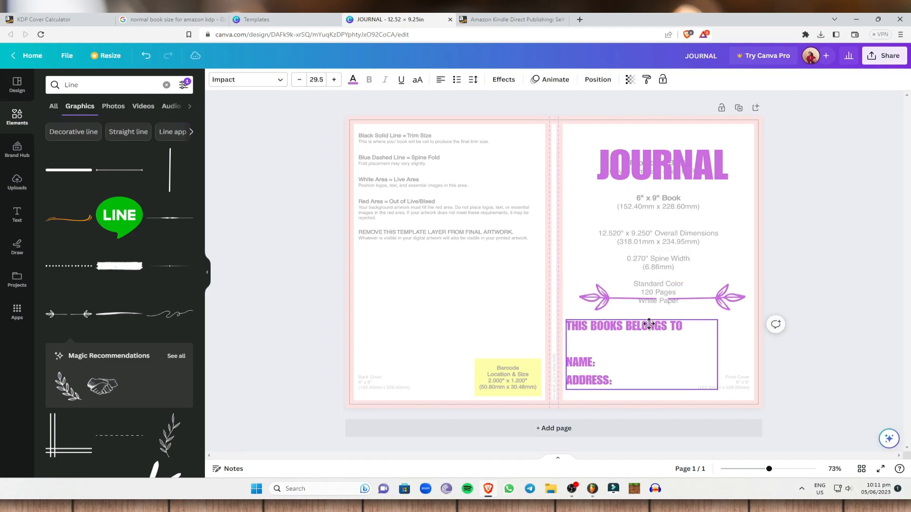
drag(716, 389, 747, 406)
drag(668, 337, 667, 328)
click(833, 302)
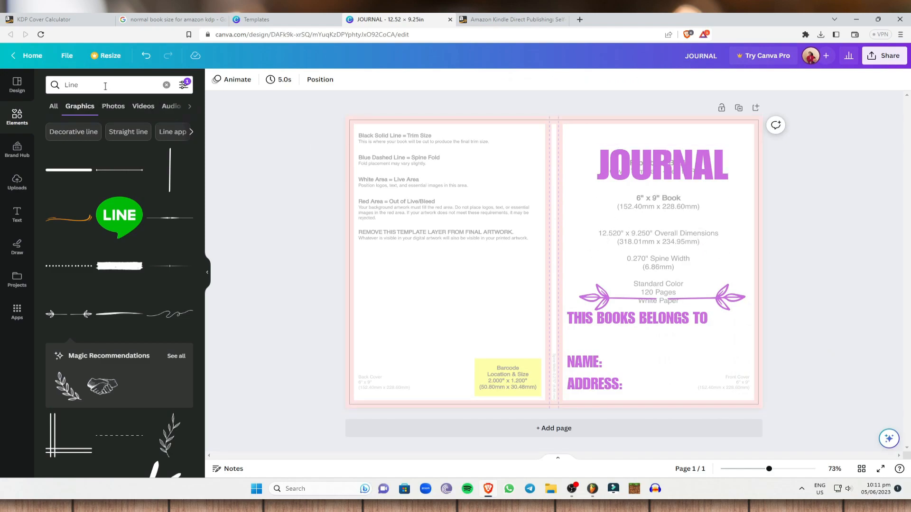
Step: Search the element graphics for JOURNAL in place of Line
drag(104, 86, 43, 85)
key(BackSpace)
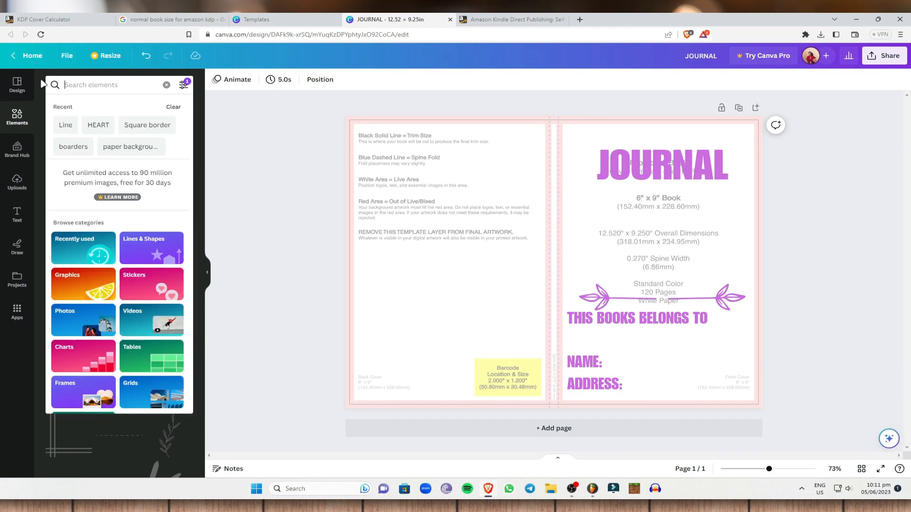
click(121, 88)
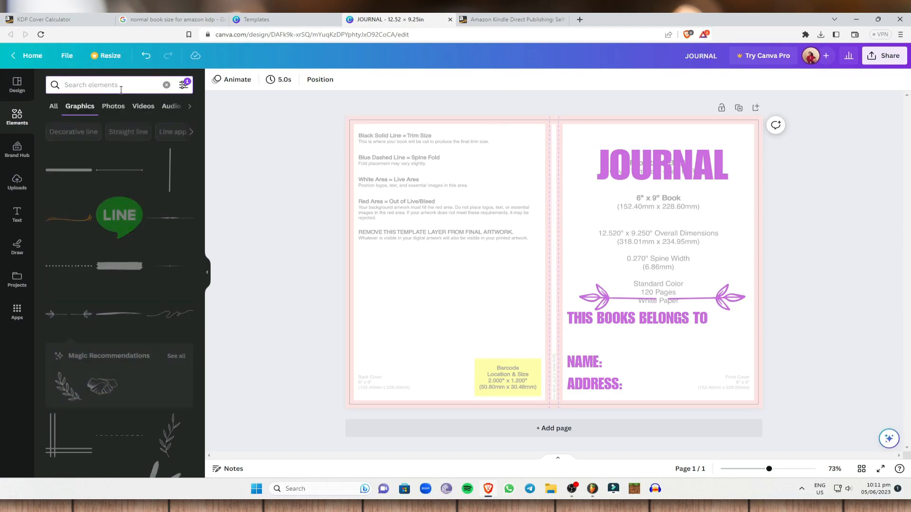
text(JOURNAL)
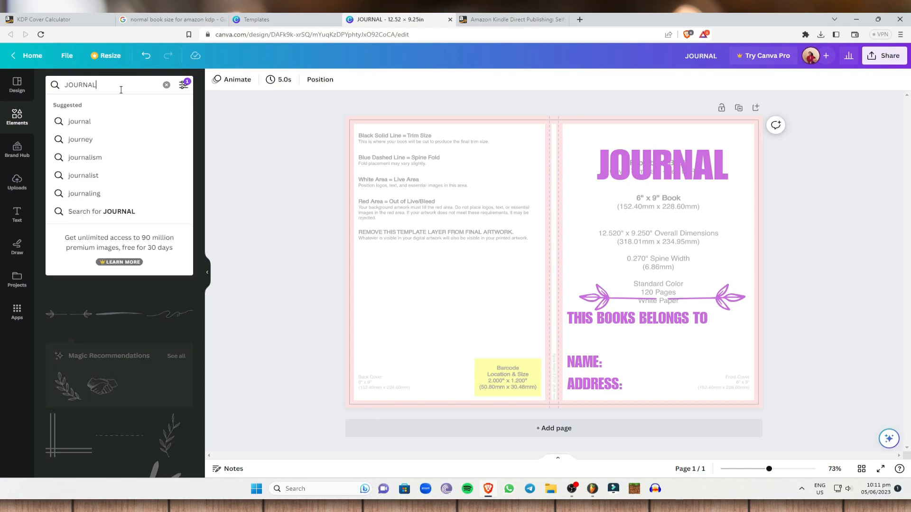
key(Return)
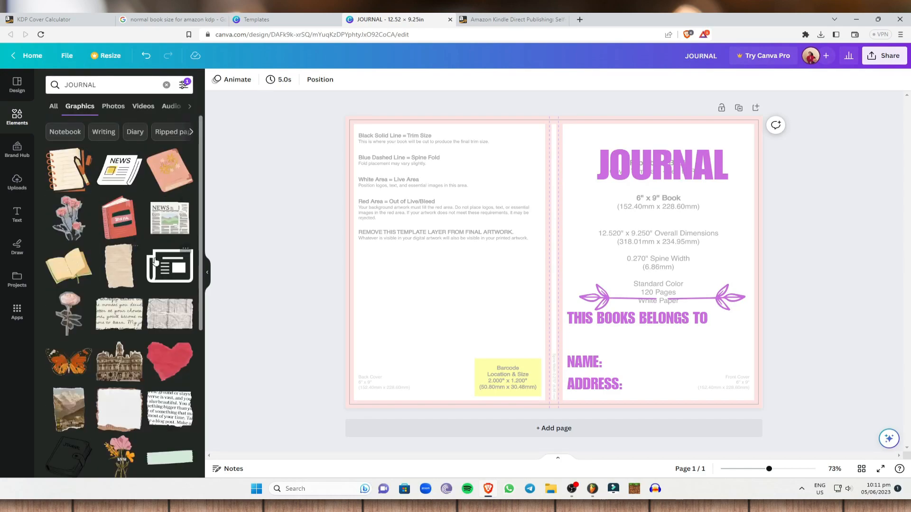
Step: Add the green monstera leaf graphic from the JOURNAL results, shrink it and place it below the title on the front cover
click(112, 106)
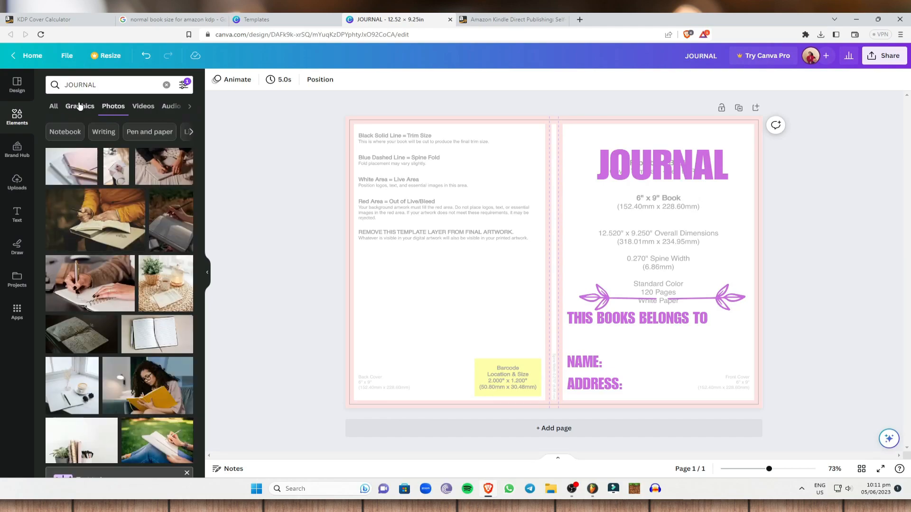
click(79, 106)
scroll(152, 274, down, 3)
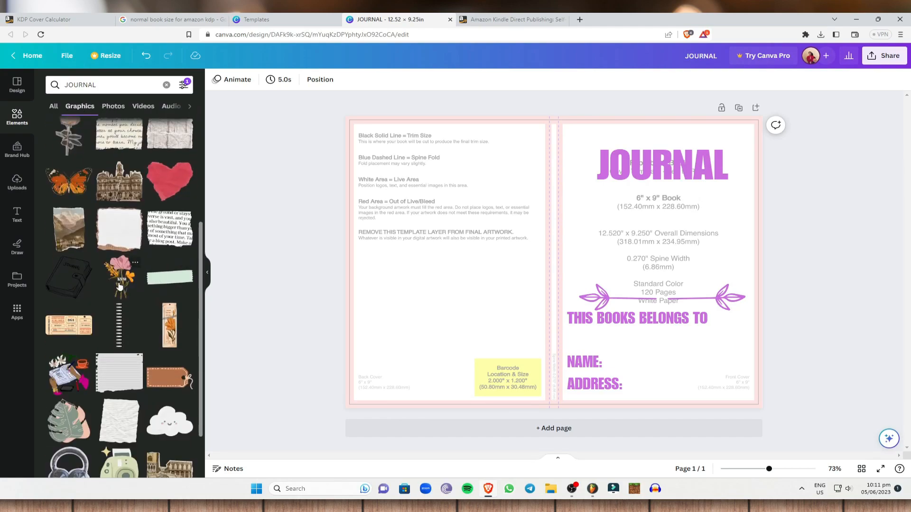
scroll(120, 286, down, 2)
click(69, 332)
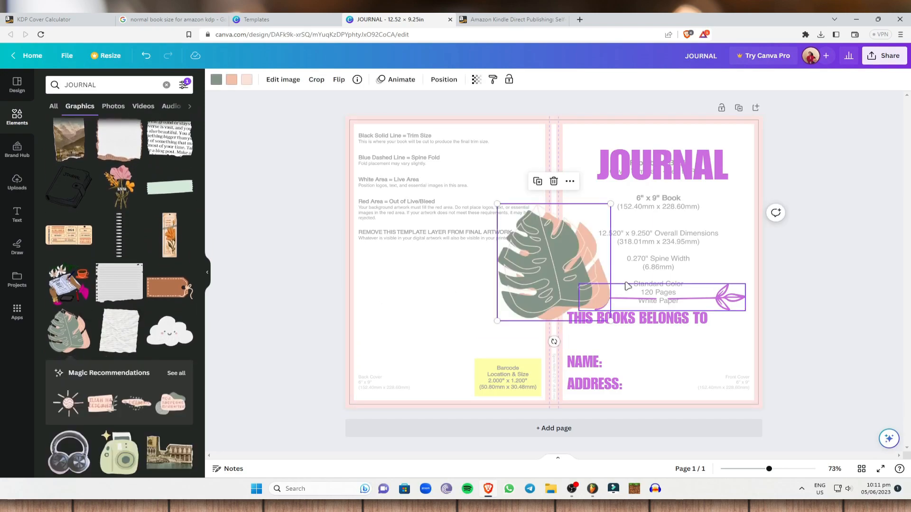
drag(582, 270, 625, 240)
drag(654, 290, 609, 262)
drag(569, 224, 600, 244)
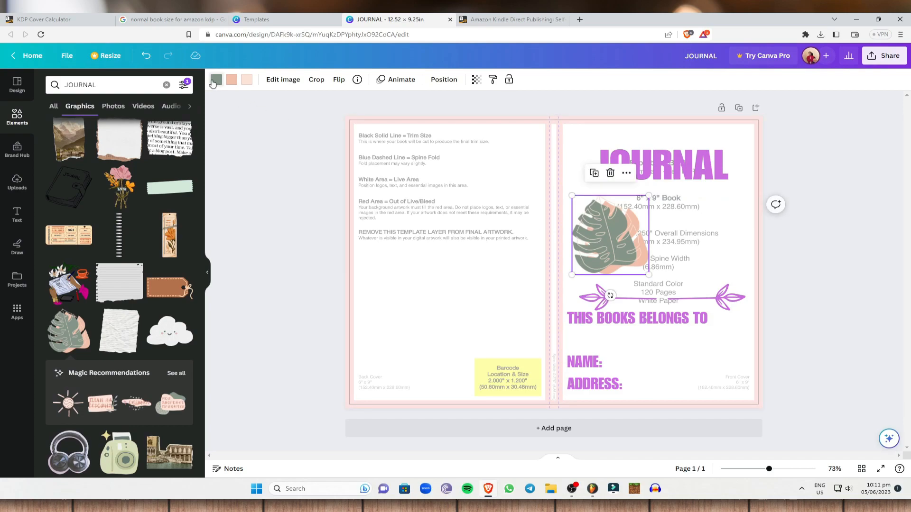
Step: Recolour the monstera graphic with the title's light purple for the leaf, pale peach for the back shape and grey-green for the outline
click(216, 80)
click(107, 134)
click(246, 79)
click(232, 80)
click(161, 137)
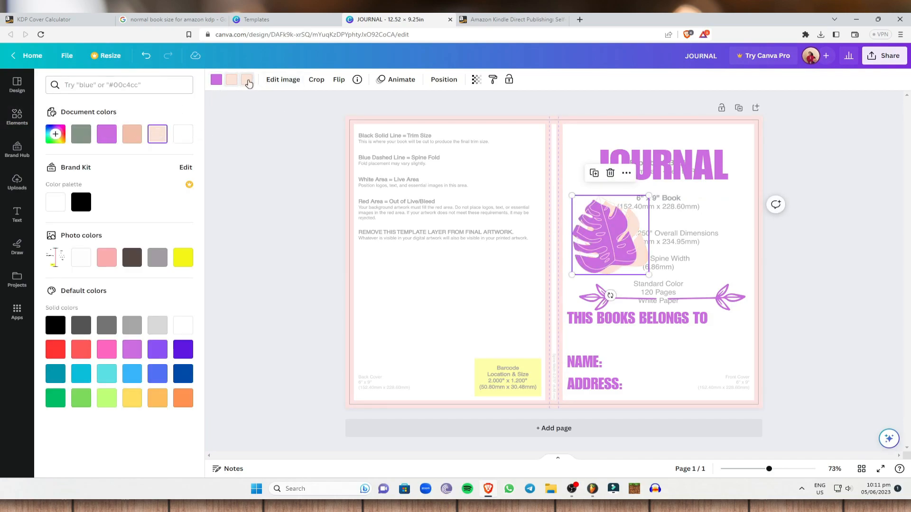
click(82, 136)
click(865, 232)
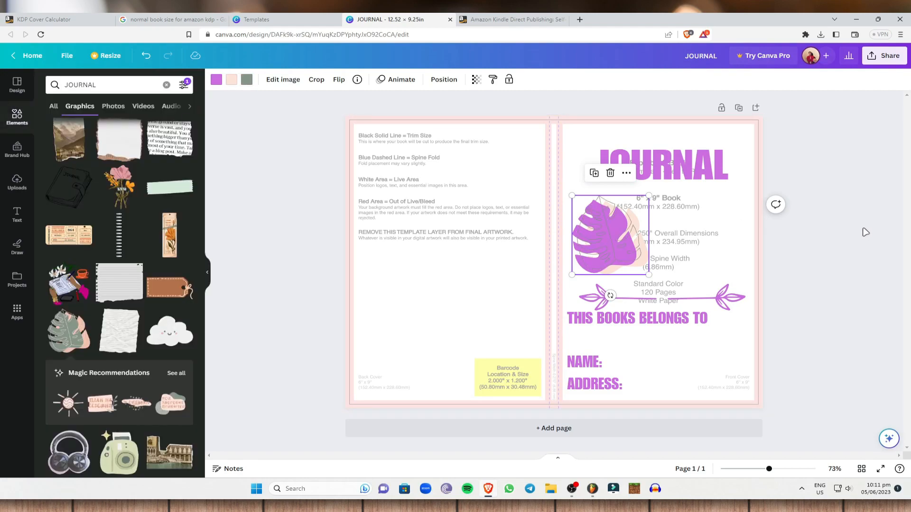
Step: Add the heart paper clip graphic, scale it to fit beside the monstera leaf above the leafy line, and adjust both positions
scroll(150, 244, down, 1)
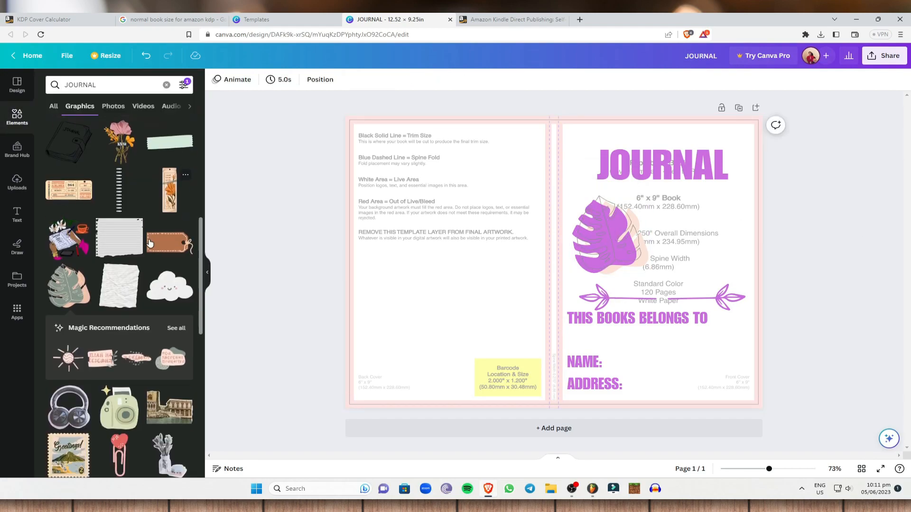
scroll(84, 309, down, 3)
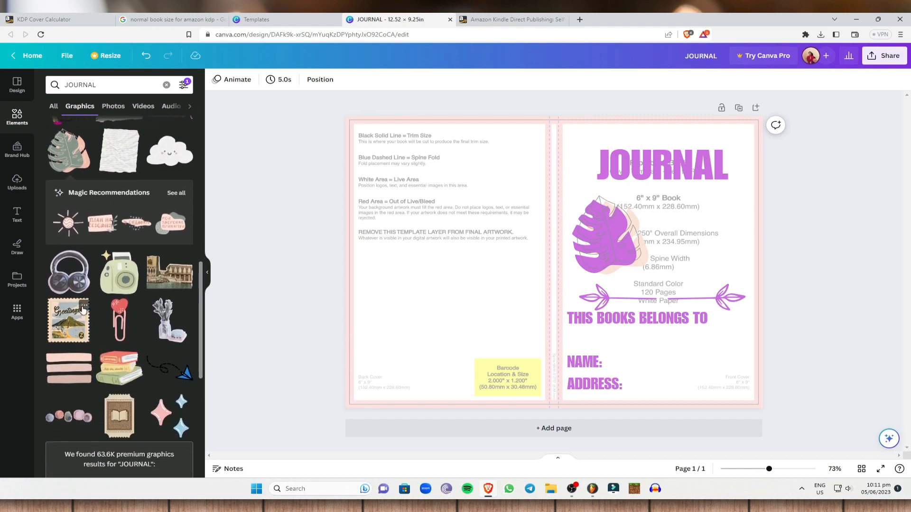
click(121, 322)
drag(539, 246, 691, 247)
click(609, 281)
drag(715, 283, 712, 273)
drag(685, 244, 691, 255)
drag(607, 244, 613, 254)
click(700, 247)
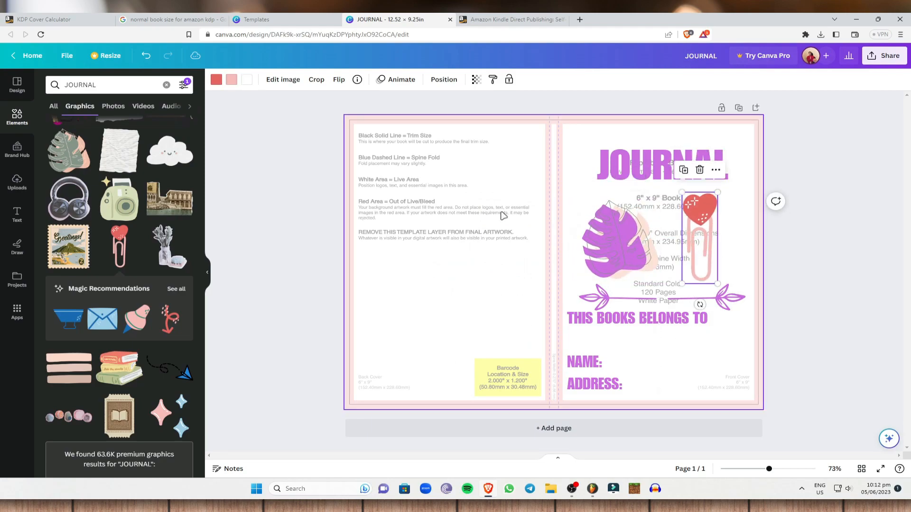
Step: Recolour the red heart on the paper clip with the title's light purple
click(216, 79)
click(106, 134)
key(Escape)
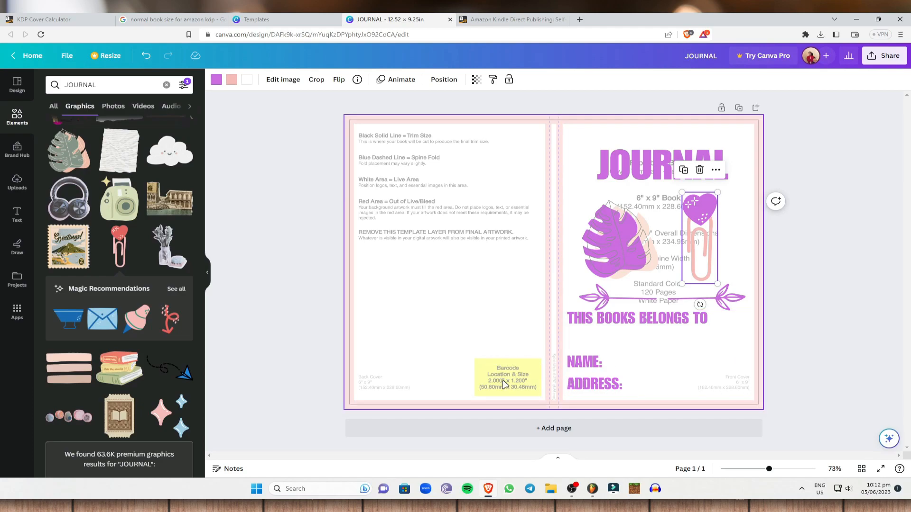
Step: Search the elements for barcode, add the first barcode graphic and scale it over the template's yellow barcode area on the back cover
click(166, 85)
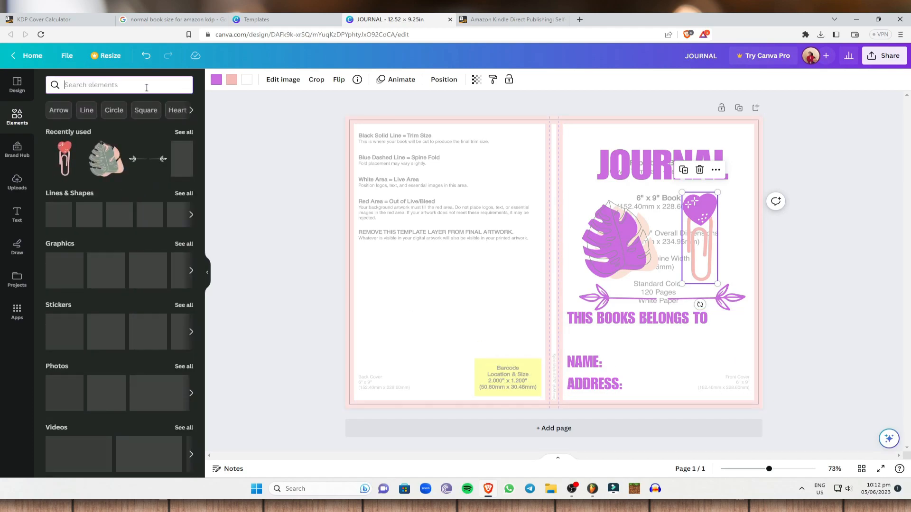
text(barco)
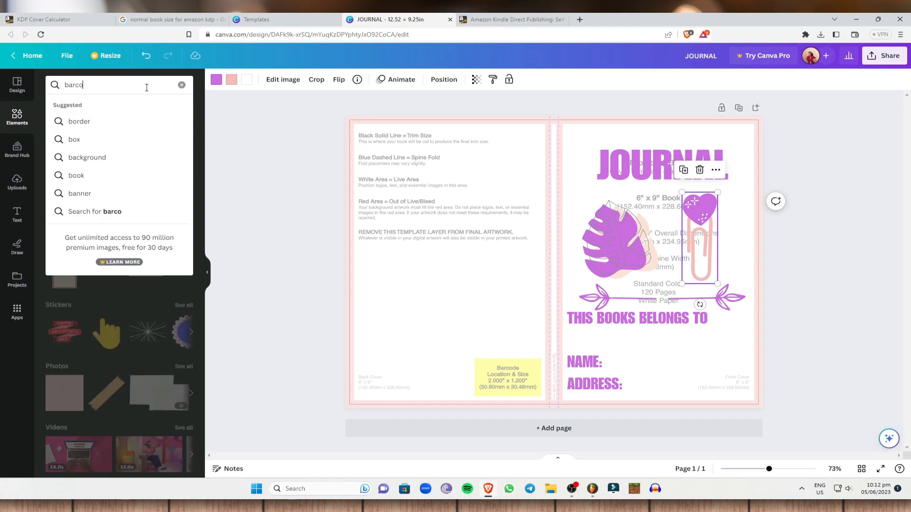
text(de)
key(Return)
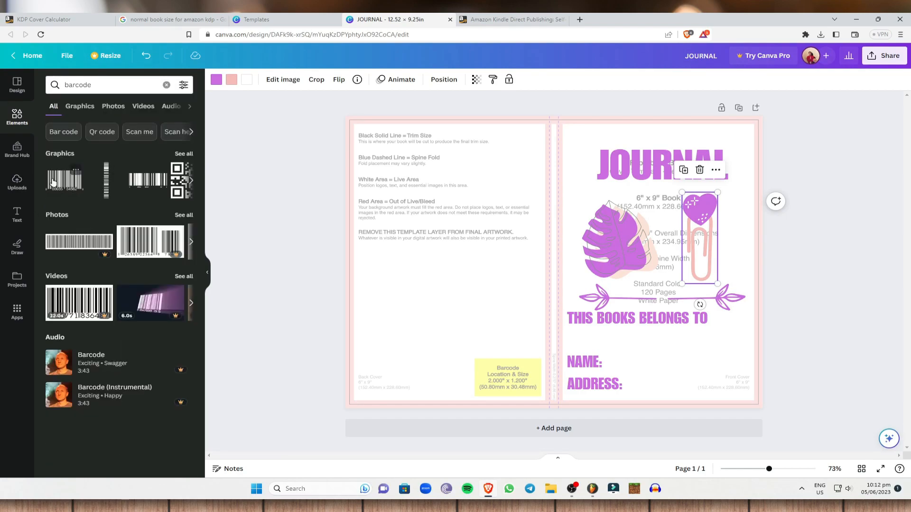
click(53, 182)
drag(602, 286, 493, 292)
drag(453, 260, 507, 363)
drag(545, 389, 515, 383)
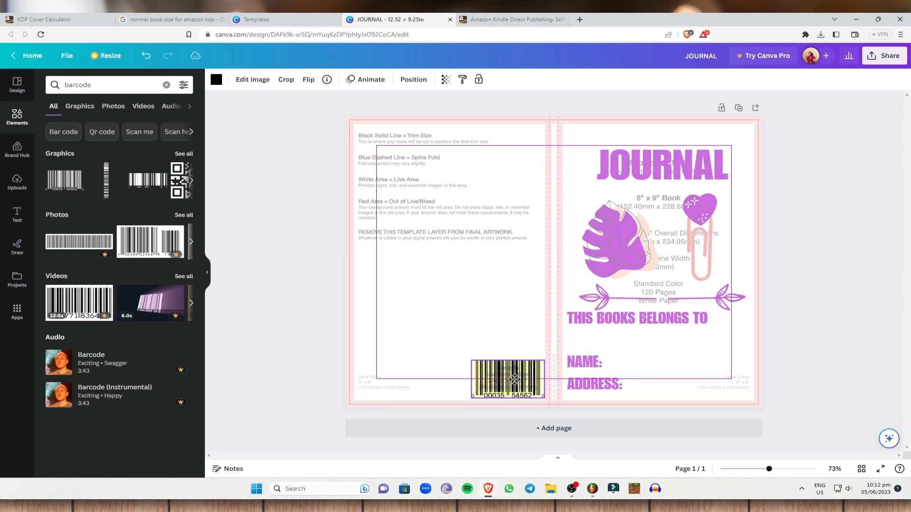
click(879, 341)
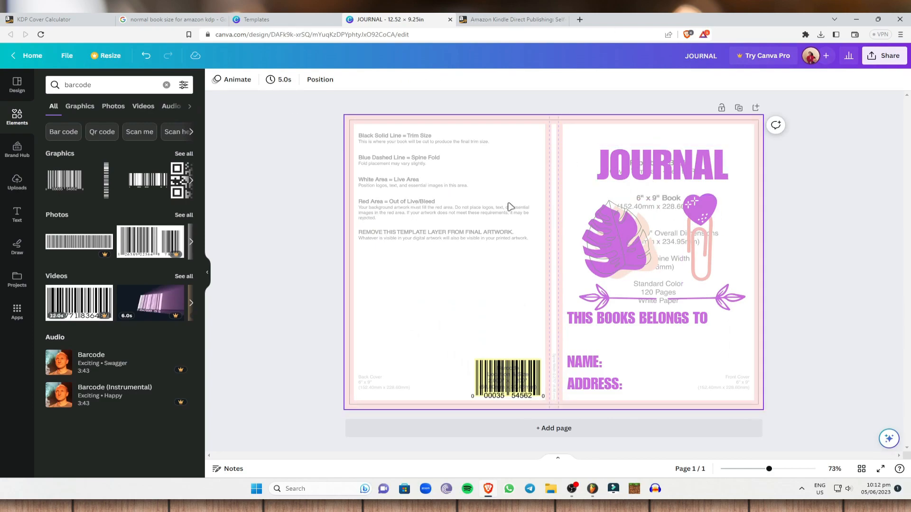
Step: Search the web for chatgpt in a new browser tab and launch ChatGPT from OpenAI's introduction page
click(579, 20)
text(chatgpt)
key(Return)
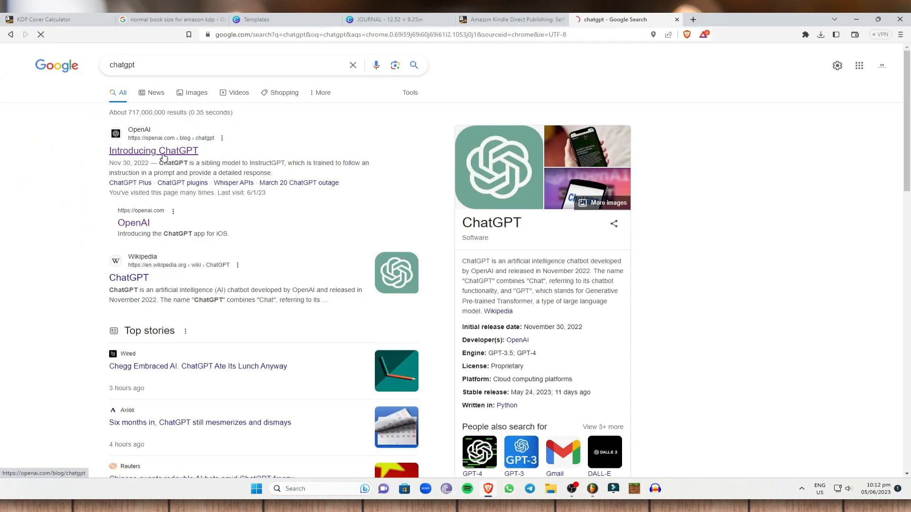
click(164, 157)
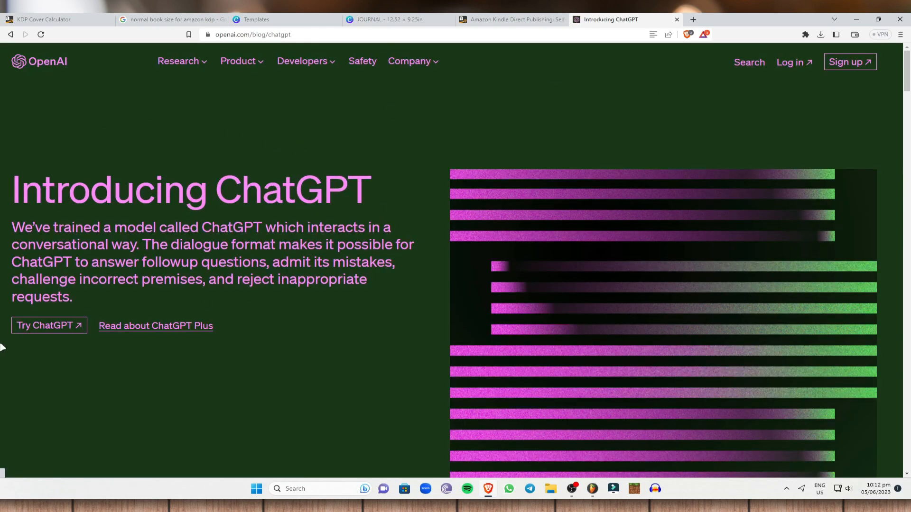
click(46, 326)
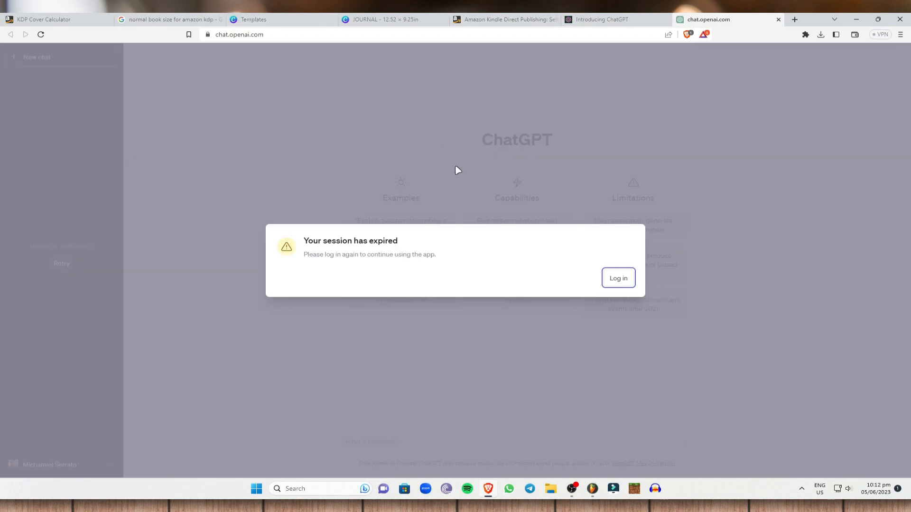
Step: Log in to ChatGPT again with the Google account
click(618, 278)
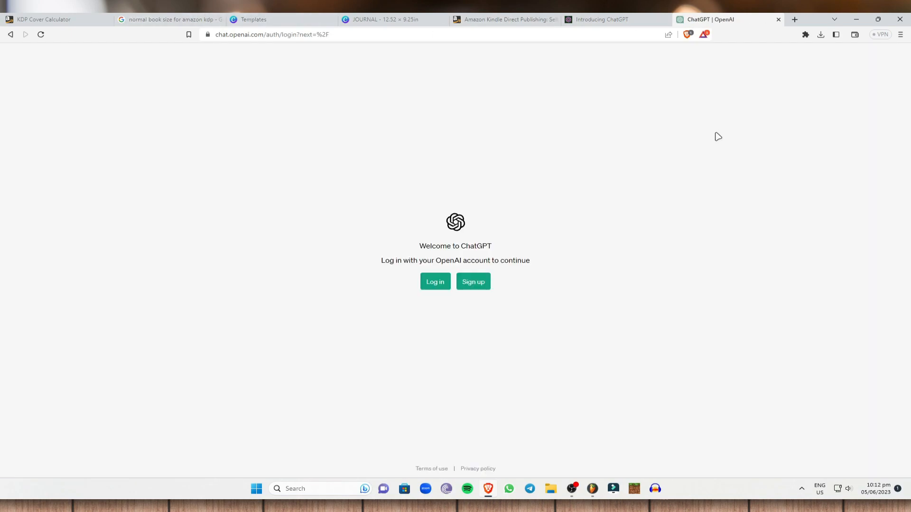
click(433, 282)
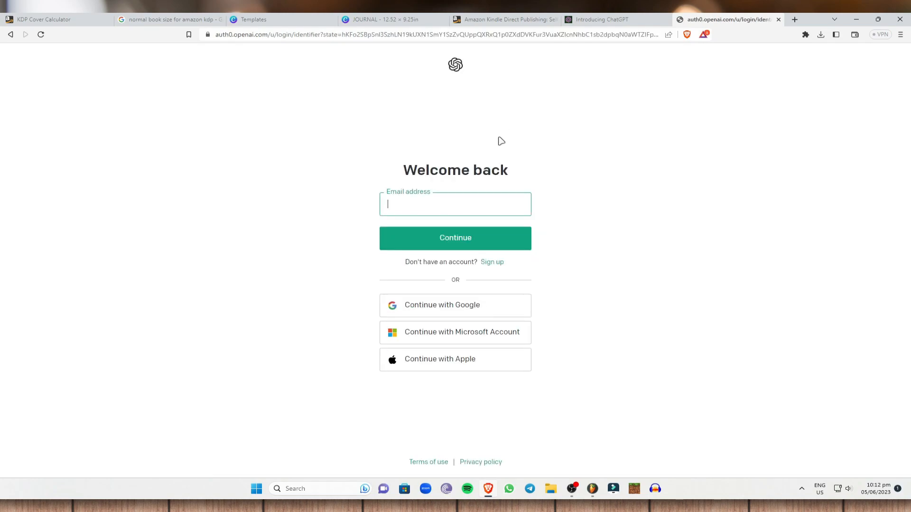
click(479, 308)
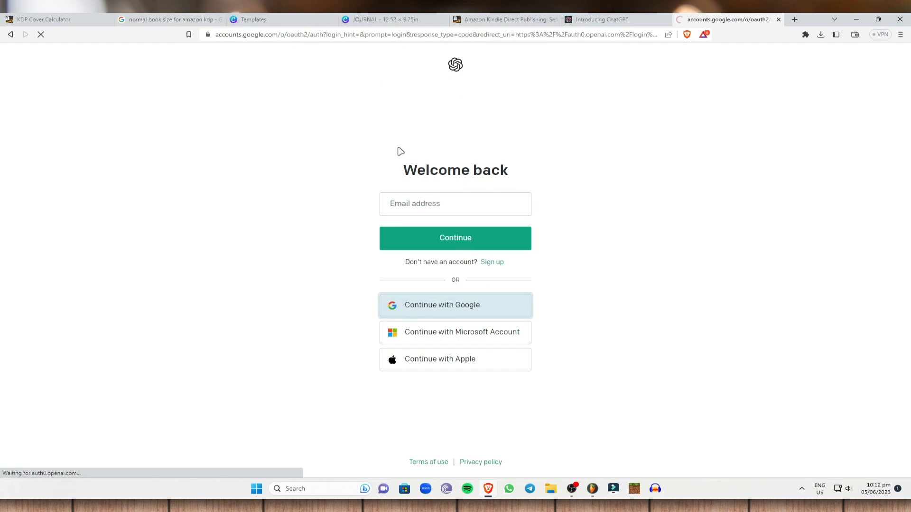
click(469, 280)
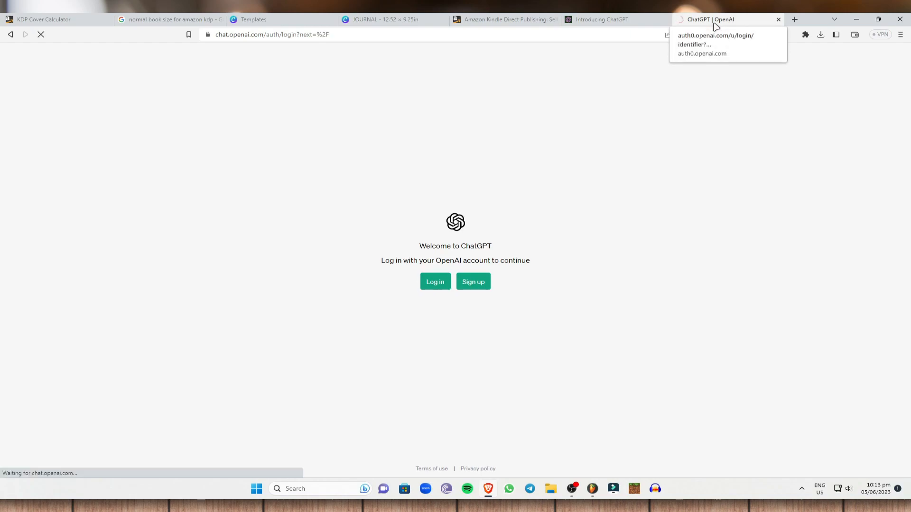
click(455, 304)
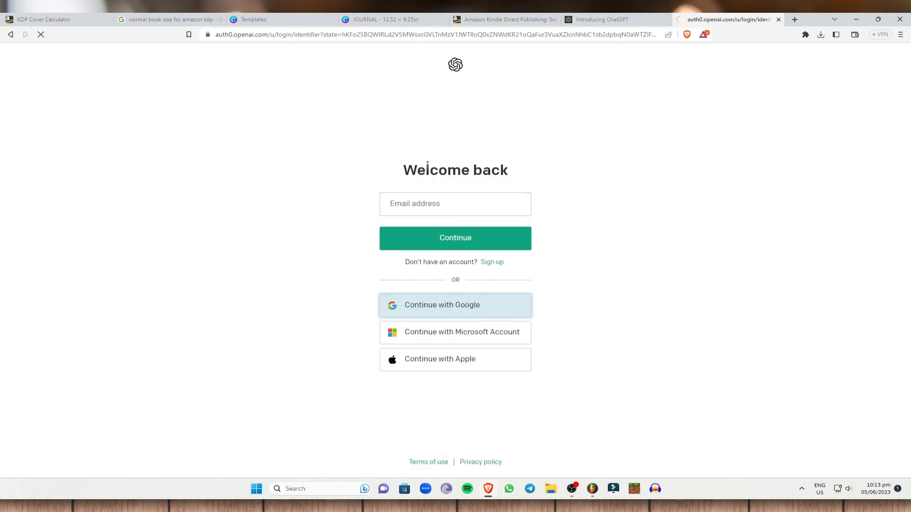
click(463, 276)
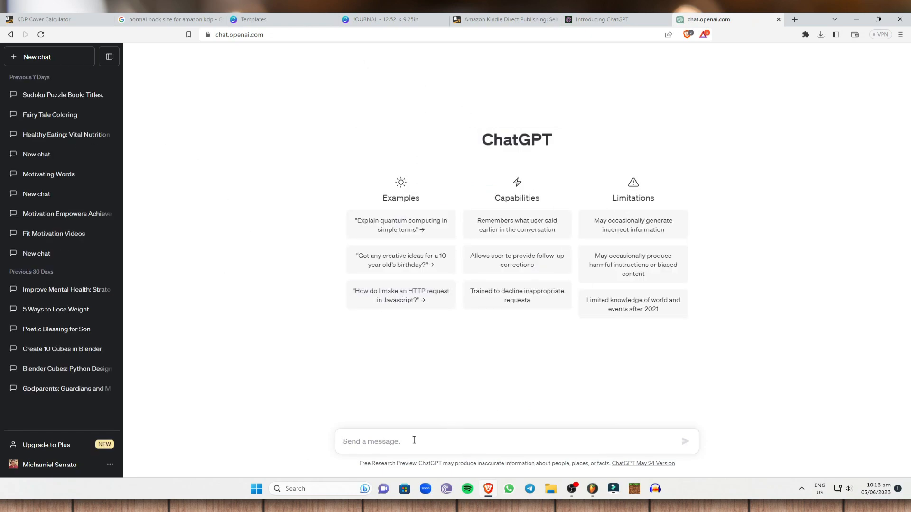
Step: Ask ChatGPT to "make a description about a journal notebook" and stop the response once several paragraphs are written
text(mna)
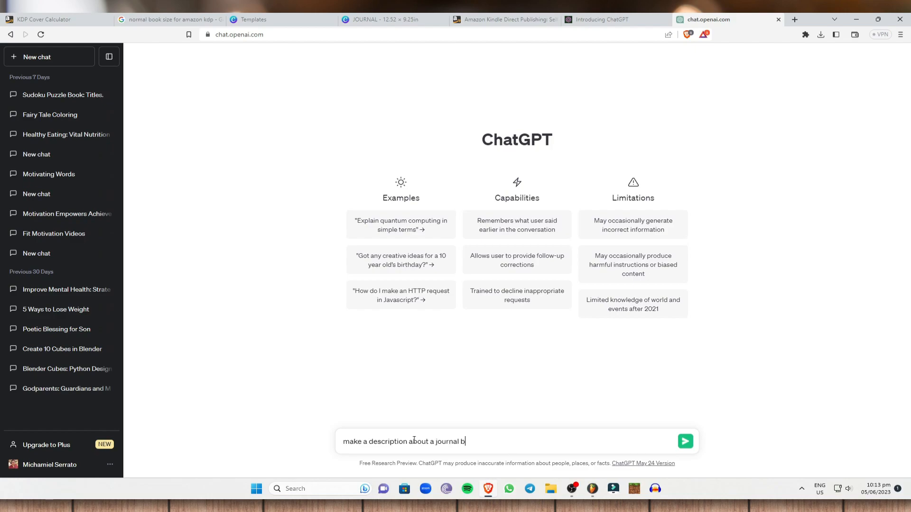
text(k)
key(Return)
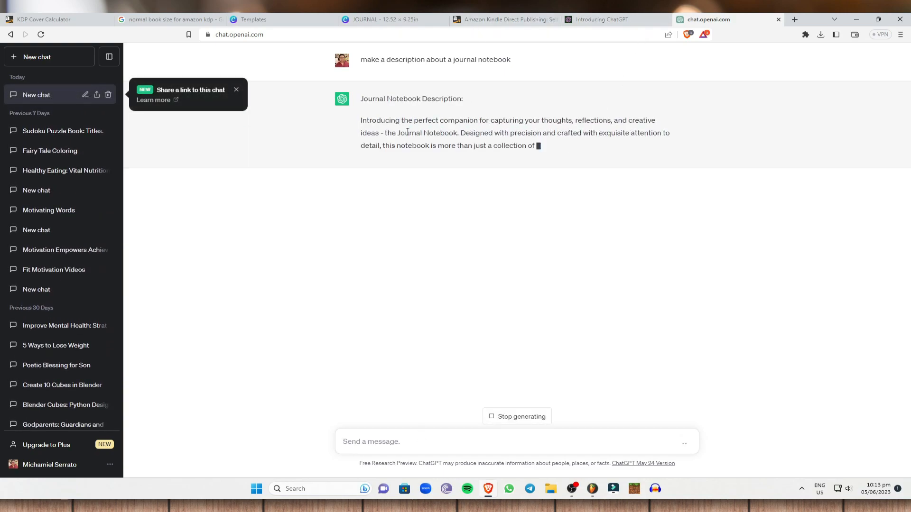
click(346, 19)
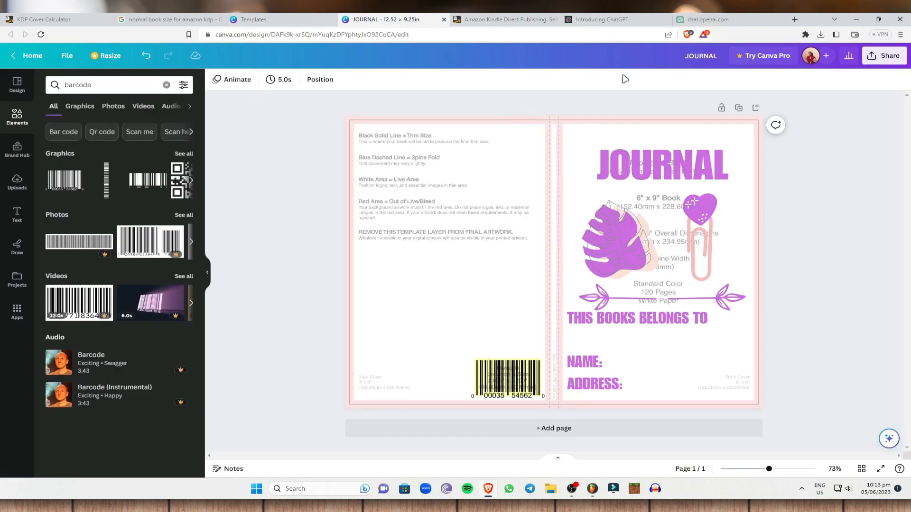
click(716, 19)
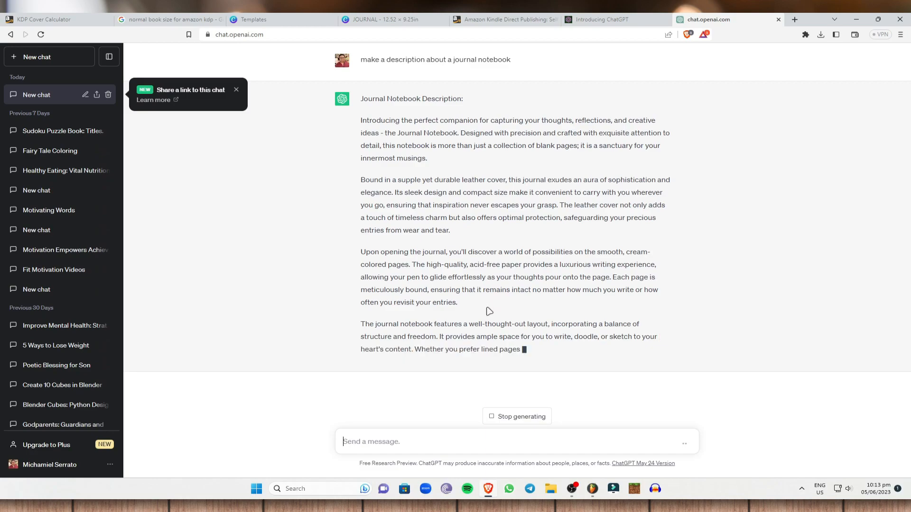
click(504, 415)
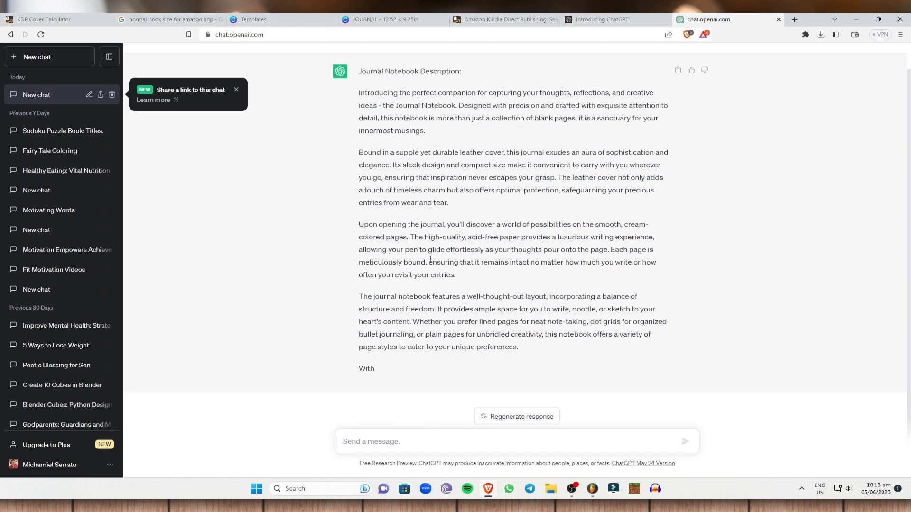
Step: Copy the paragraphs of the generated journal description starting from "Introducing the perfect companion" and return to the Canva cover design
drag(359, 115, 508, 306)
right_click(406, 199)
click(428, 209)
click(384, 19)
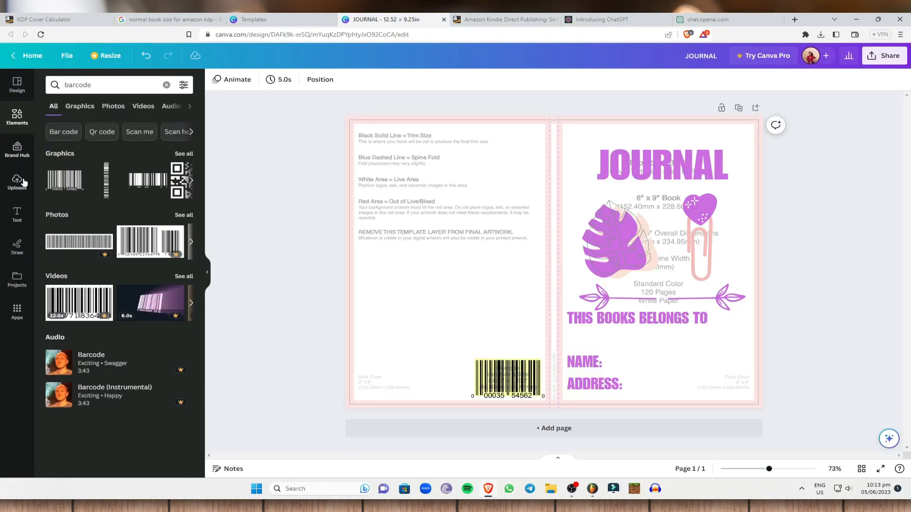
Step: Add a body text box to the cover, clear its placeholder, narrow the box and paste the copied journal description into it
click(17, 214)
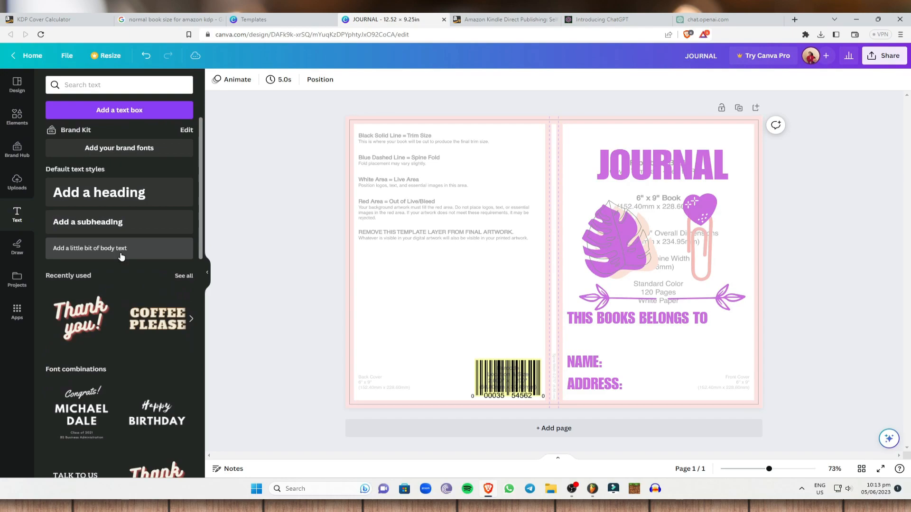
click(120, 248)
click(530, 263)
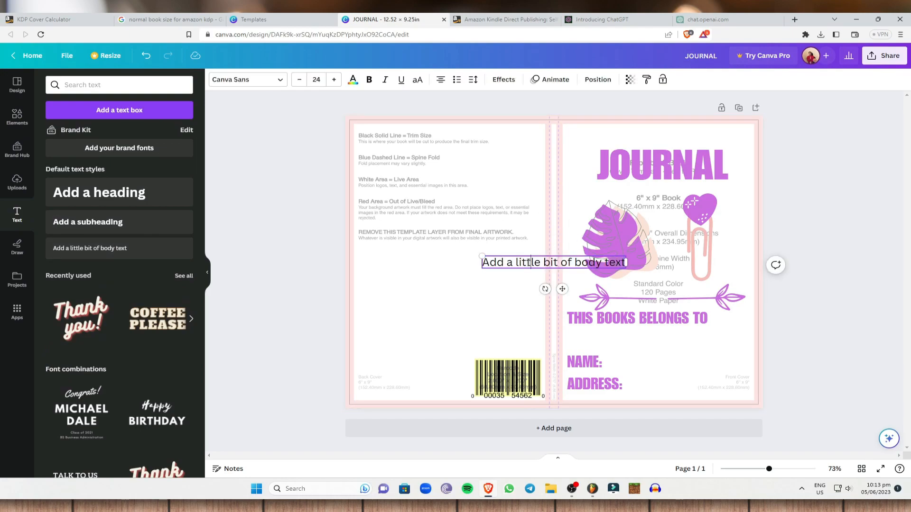
drag(484, 263, 623, 255)
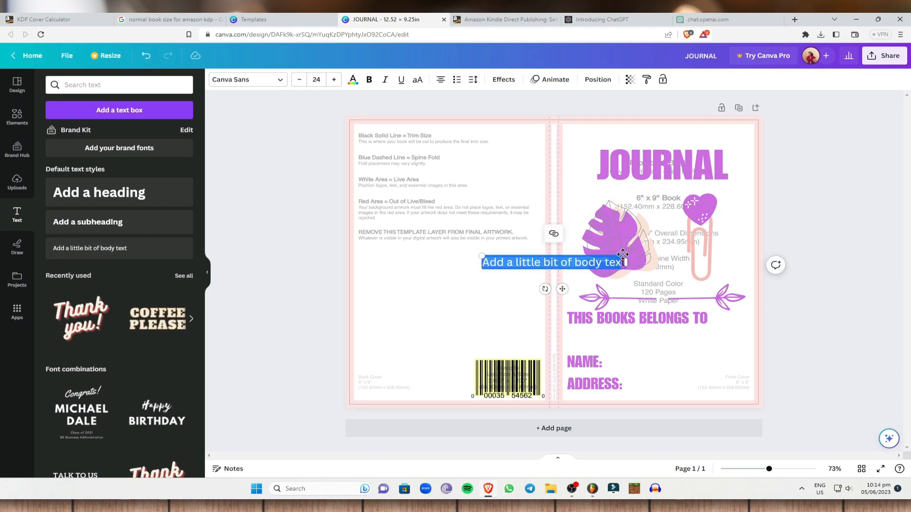
key(BackSpace)
drag(550, 263, 481, 262)
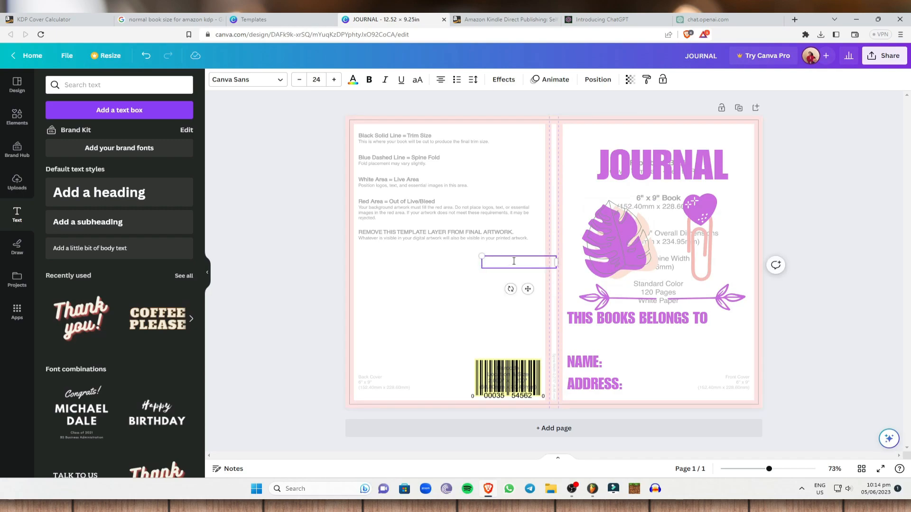
right_click(513, 262)
click(545, 329)
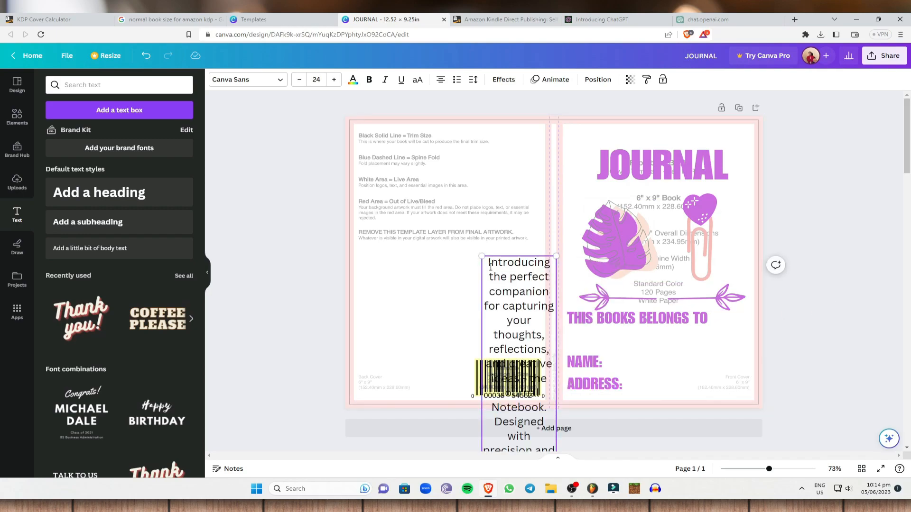
Step: Widen the journal description text box, shift it toward the back cover and set its font size to 18
drag(555, 369, 813, 350)
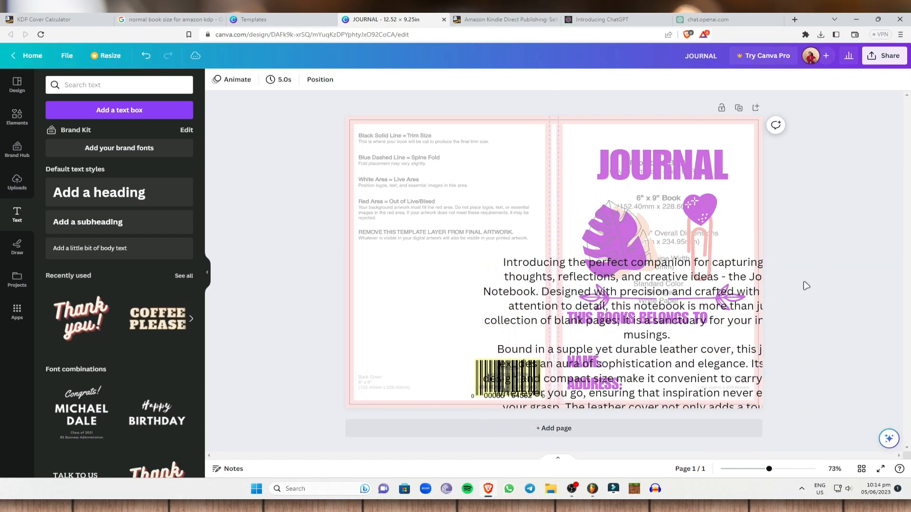
drag(725, 304, 516, 195)
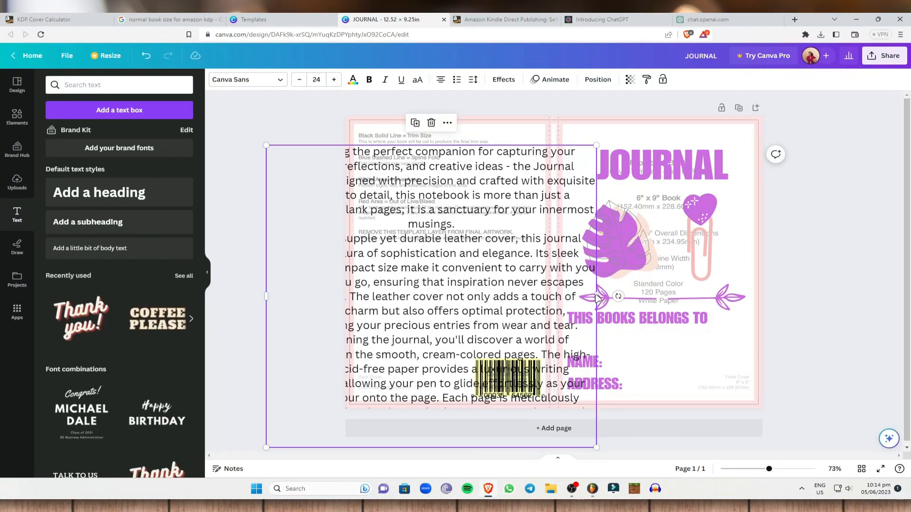
drag(597, 295, 813, 294)
drag(813, 398, 701, 344)
click(316, 79)
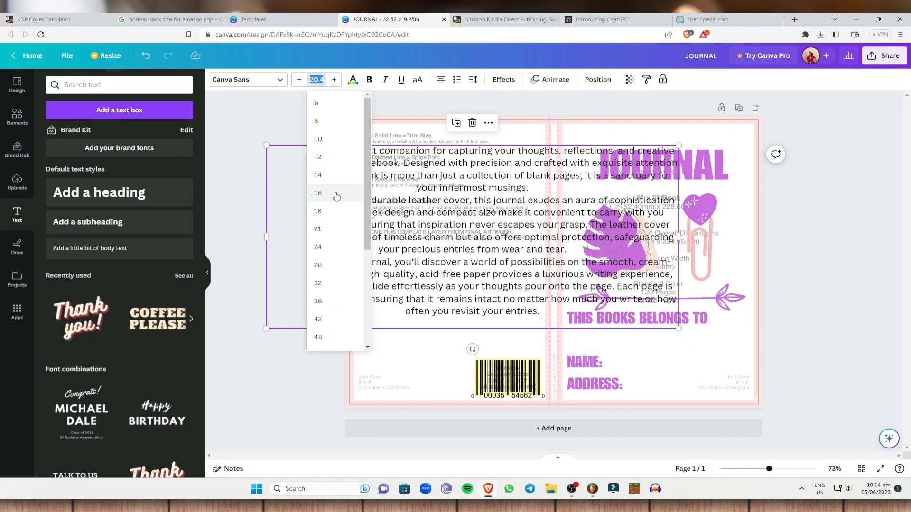
click(319, 211)
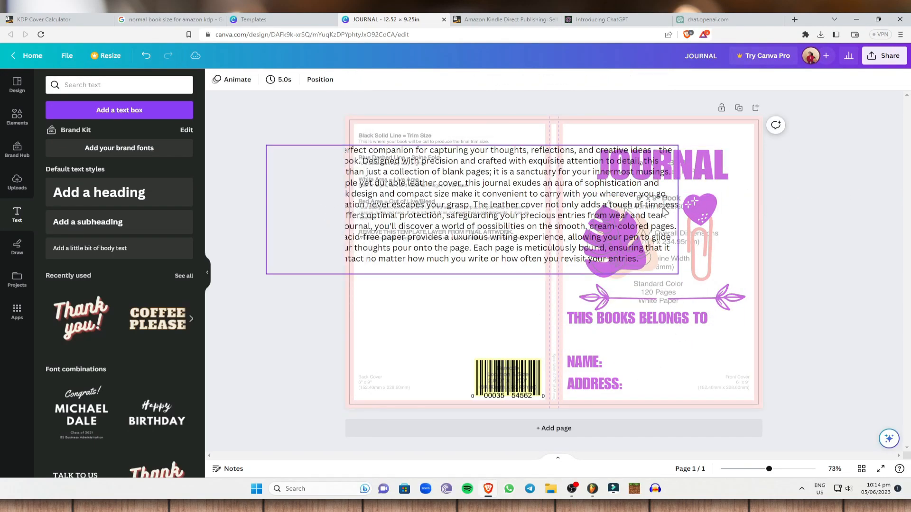
Step: Narrow the description text box to fit within the back cover and move it onto the back cover
drag(677, 209, 477, 209)
drag(407, 201, 477, 189)
drag(545, 262, 494, 239)
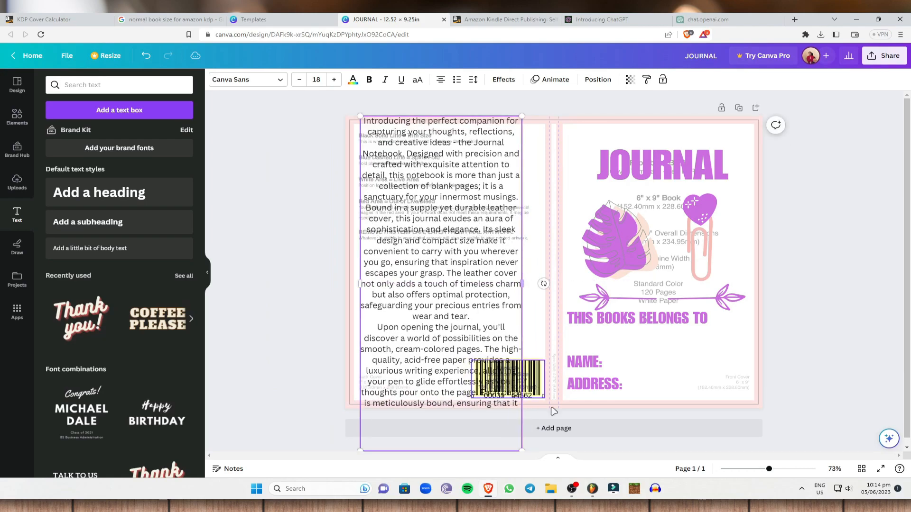
Step: Scale the description down to a font size of about 13.8 and position it along the back cover's outer side, beside the barcode
drag(521, 448, 495, 395)
mouse_move(448, 254)
mouse_down()
mouse_move(441, 248)
mouse_move(441, 260)
mouse_up()
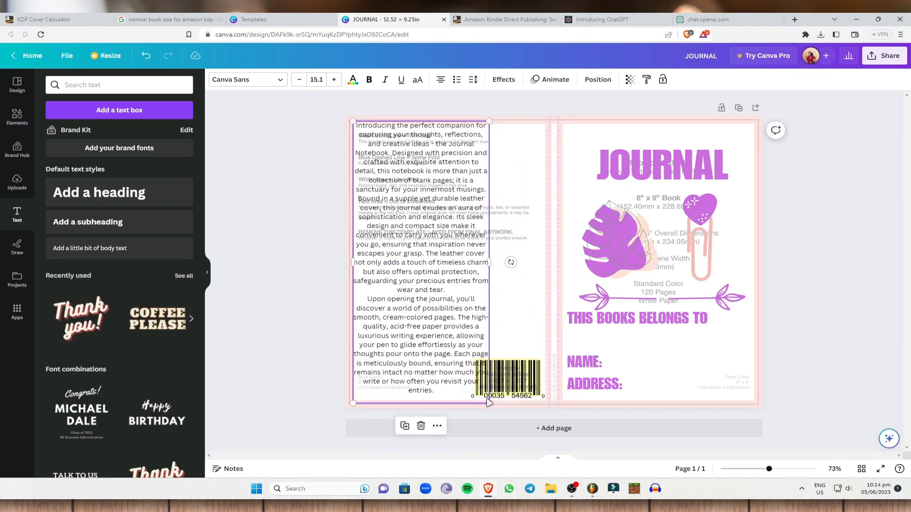
drag(457, 356, 450, 342)
drag(426, 223, 447, 248)
drag(488, 402, 476, 379)
drag(426, 287, 430, 291)
Step: Recolor the entire description text with the purple document color used for the JOURNAL title
double_click(430, 289)
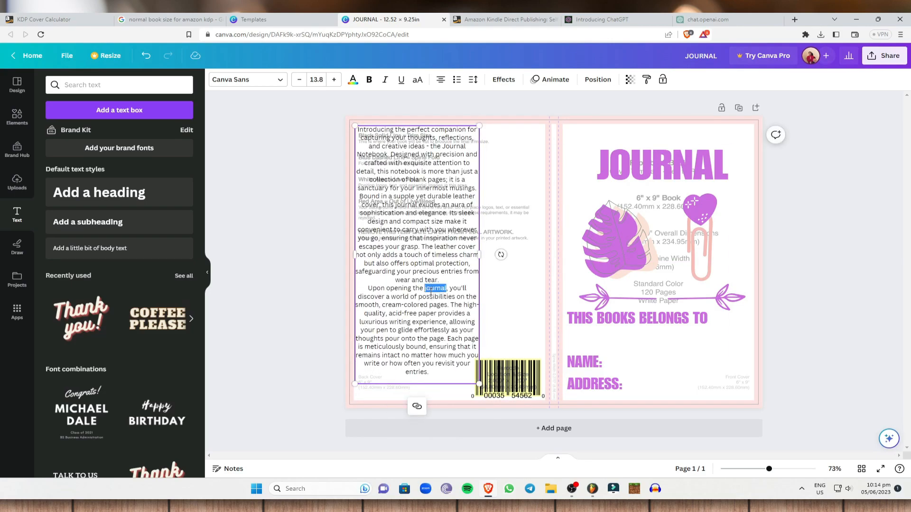
drag(429, 373, 347, 138)
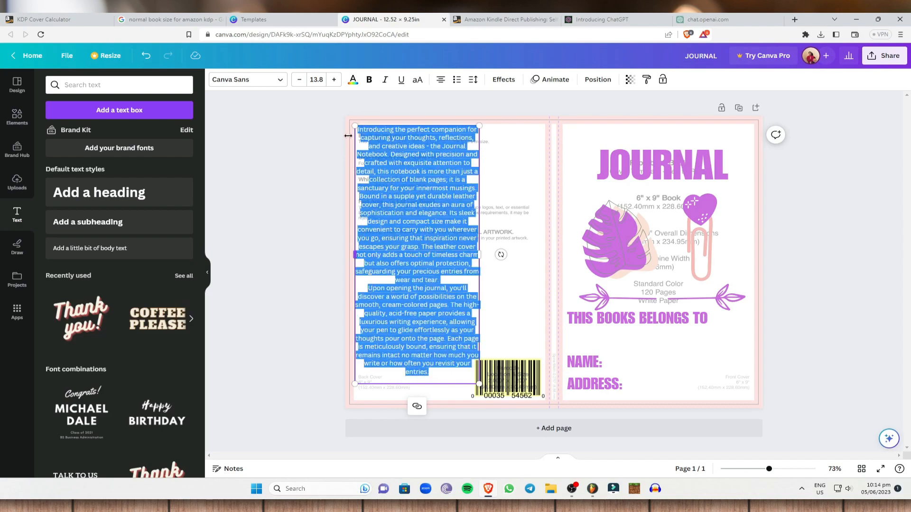
click(352, 79)
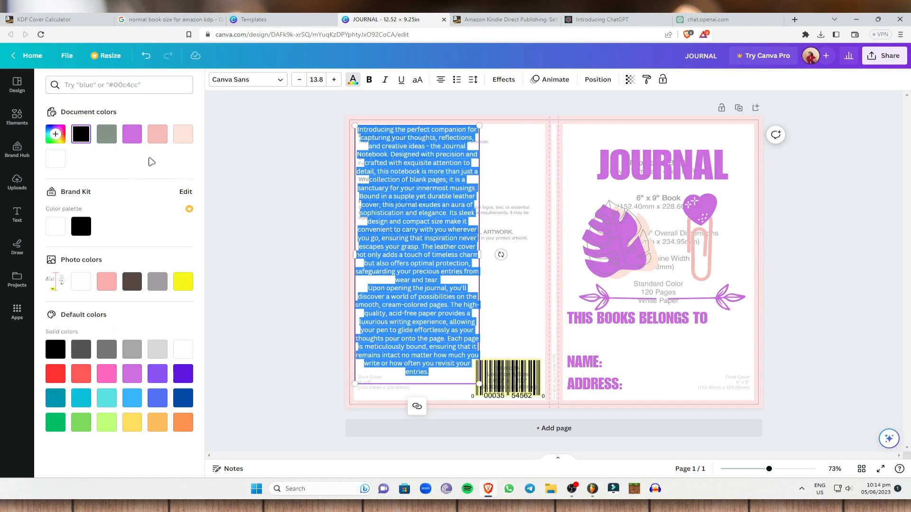
click(131, 134)
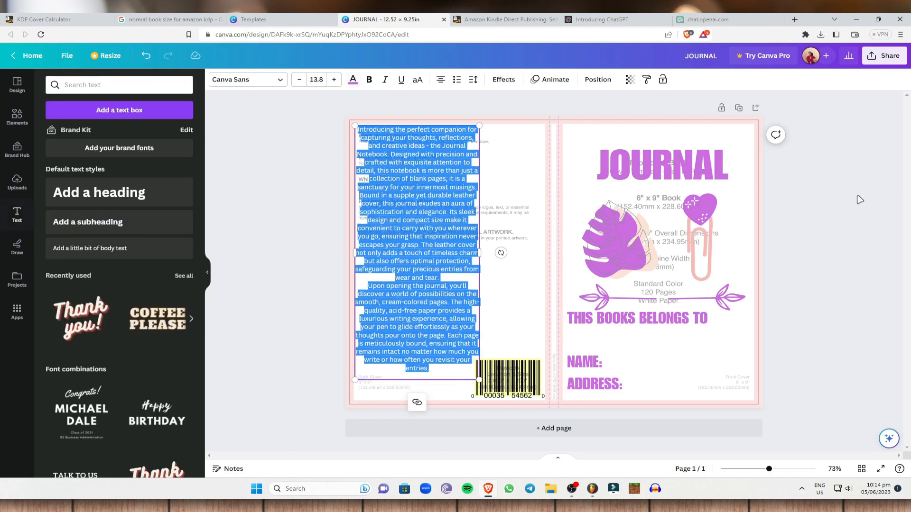
click(860, 200)
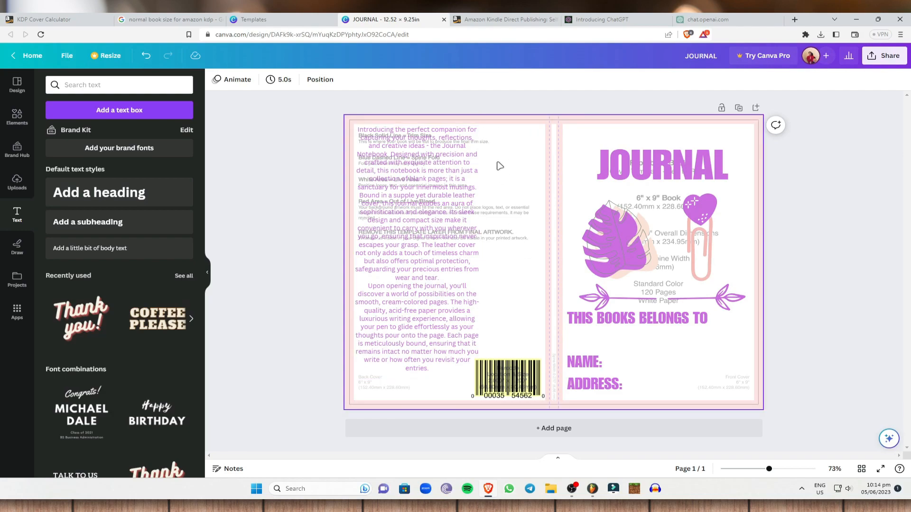
Step: Search the elements library for "lines"
click(31, 116)
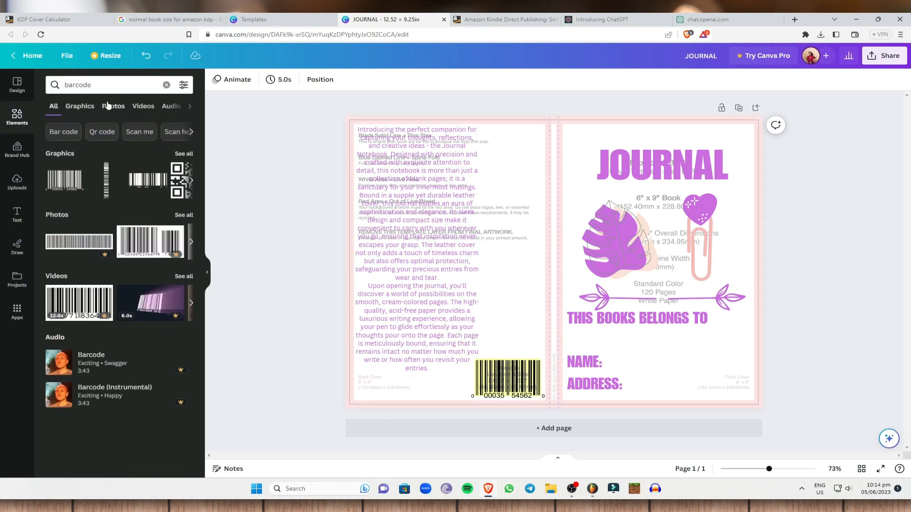
click(109, 85)
key(BackSpace)
text(lines)
key(Return)
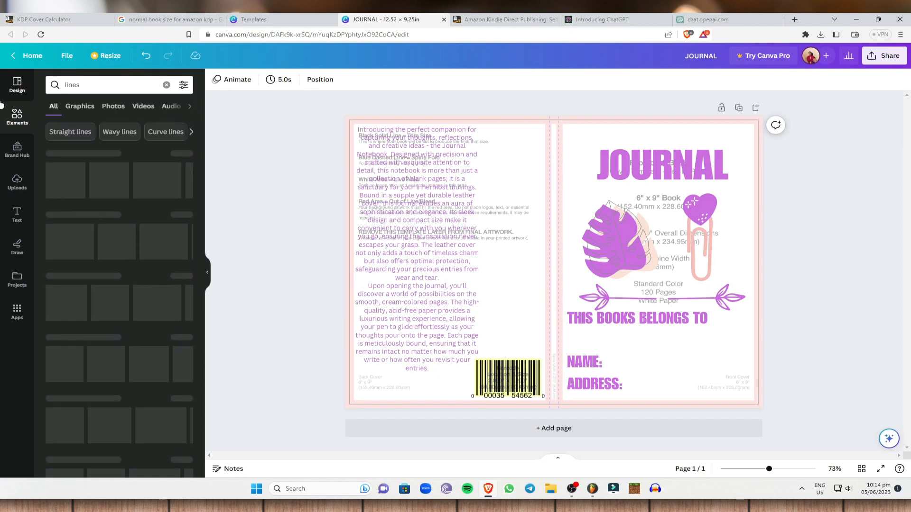
Step: Search the elements for "pen", add the blue pen-with-scribble graphic and place it tilted on the back cover beside the description
drag(108, 86, 1, 78)
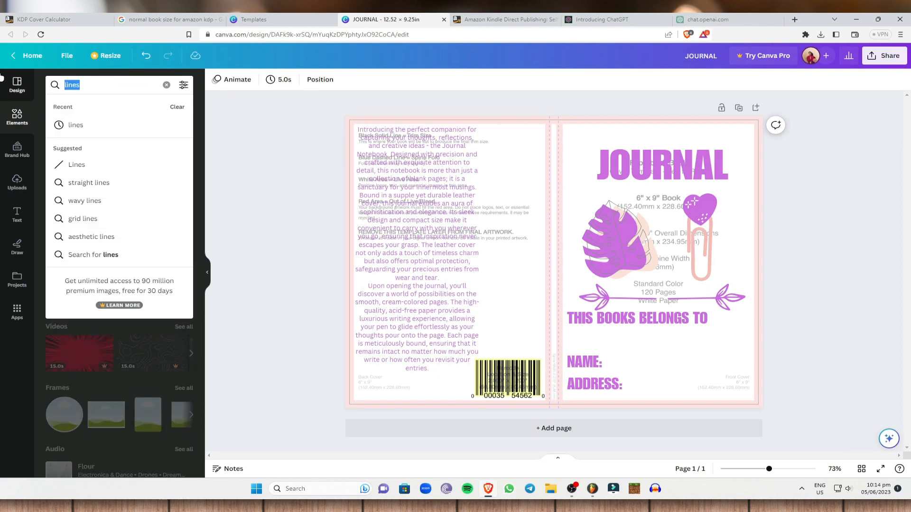
text(poe)
key(BackSpace)
key(BackSpace)
text(en)
key(Return)
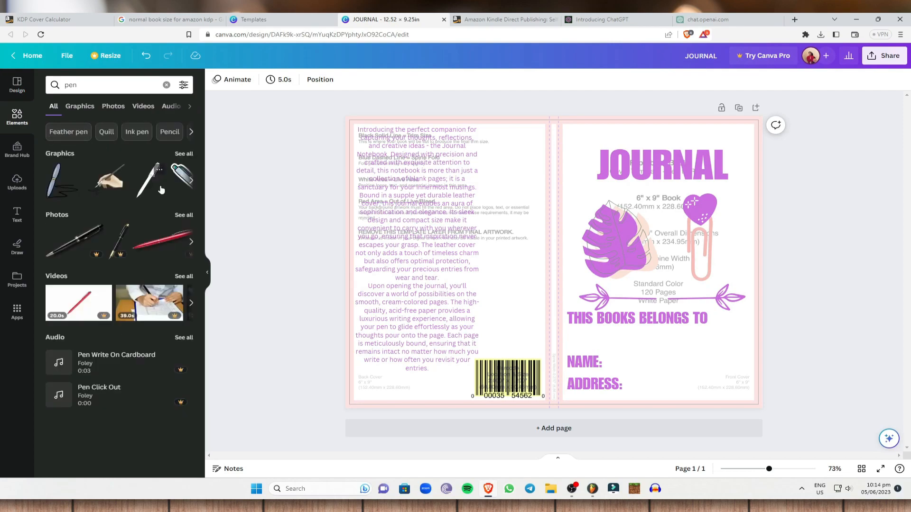
click(65, 185)
drag(615, 324, 541, 296)
mouse_move(529, 272)
mouse_down()
mouse_move(527, 252)
mouse_move(543, 260)
mouse_move(541, 269)
mouse_move(523, 263)
mouse_up()
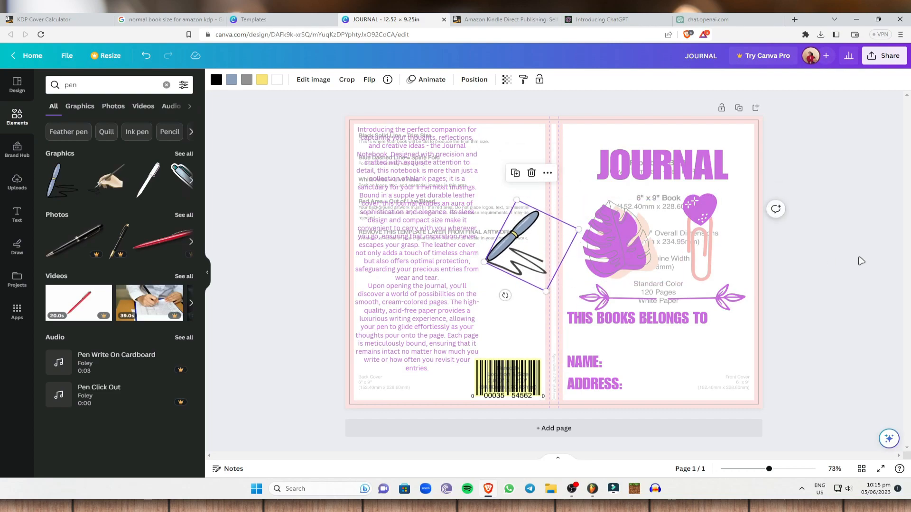
Step: Change all five editable colors of the pen graphic to the purple document color
click(218, 80)
click(184, 135)
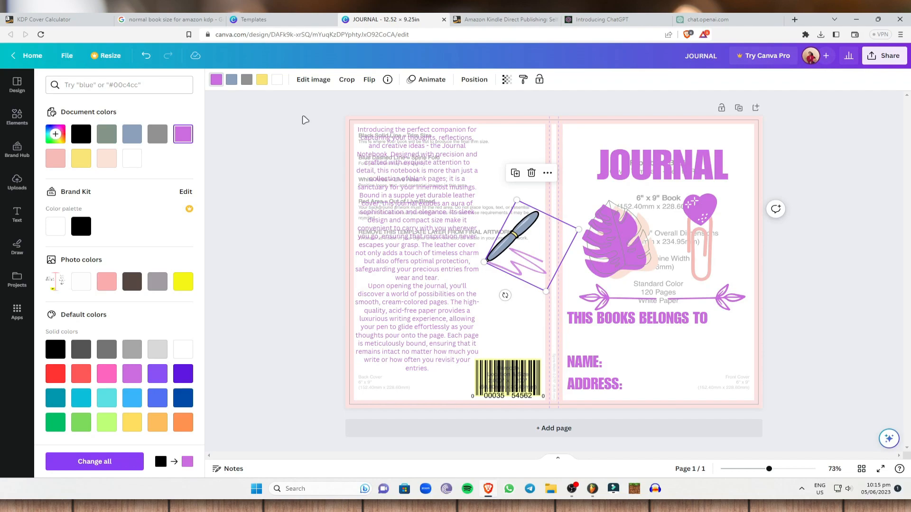
click(247, 79)
click(185, 133)
click(275, 80)
click(132, 133)
click(183, 135)
click(261, 82)
click(185, 135)
click(231, 81)
click(183, 134)
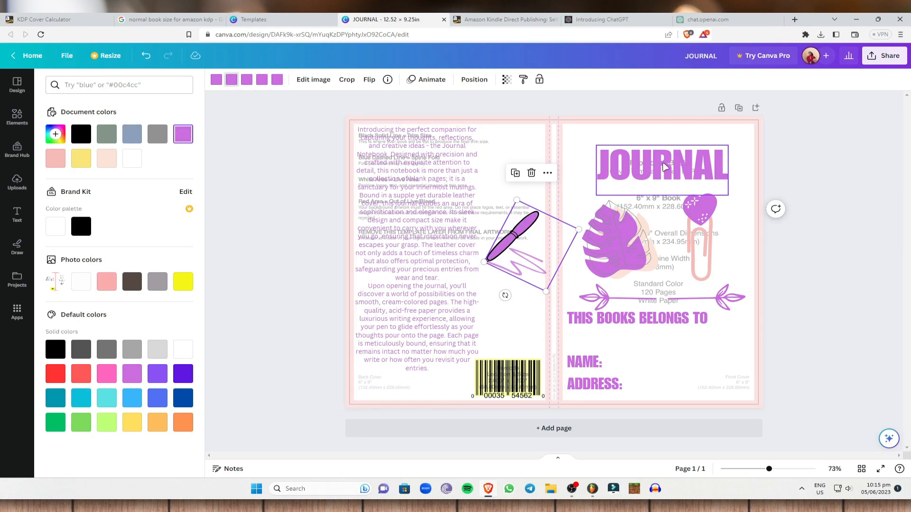
Step: Delete the KDP template guide image behind the cover artwork
click(809, 141)
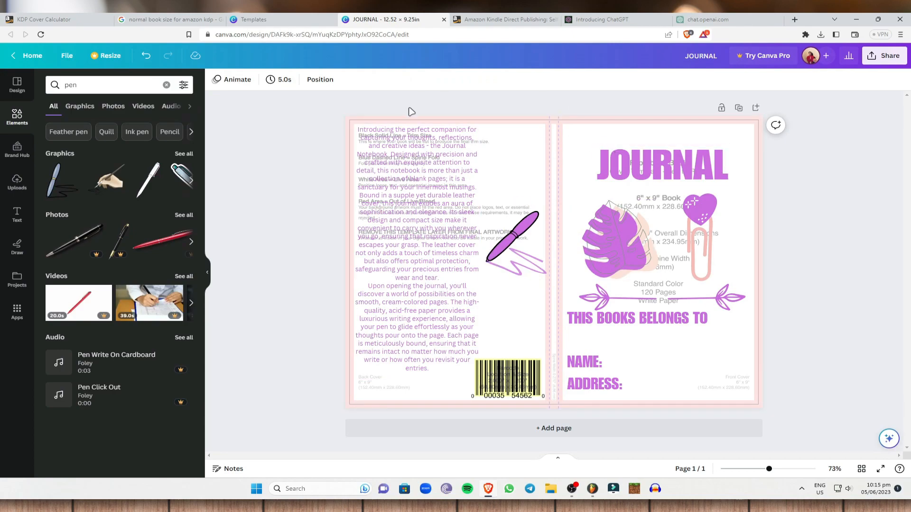
click(542, 128)
key(Delete)
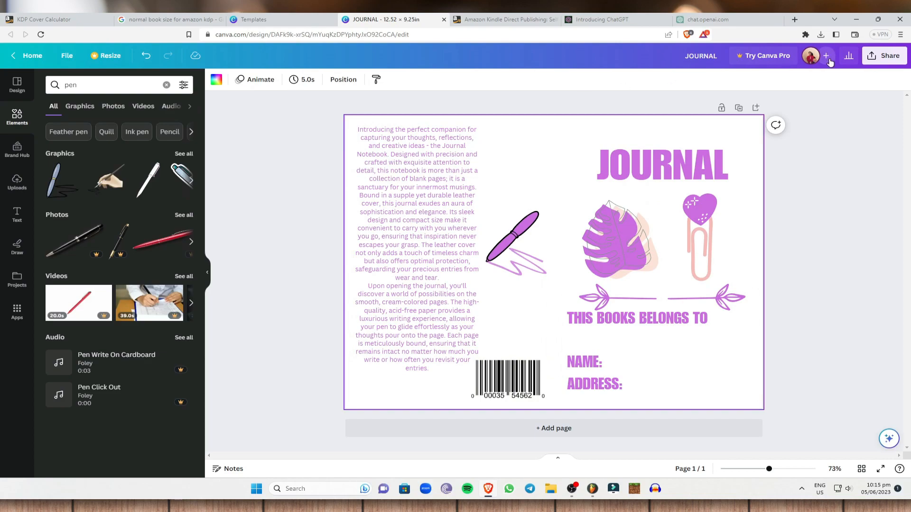
Step: Download the cover as PDF Standard and save it to the Desktop under a new file name
click(884, 55)
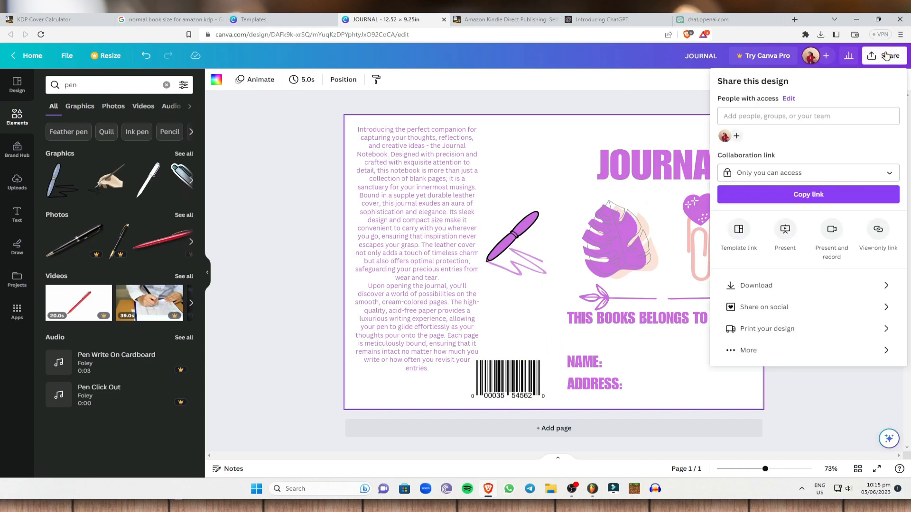
click(754, 285)
click(808, 121)
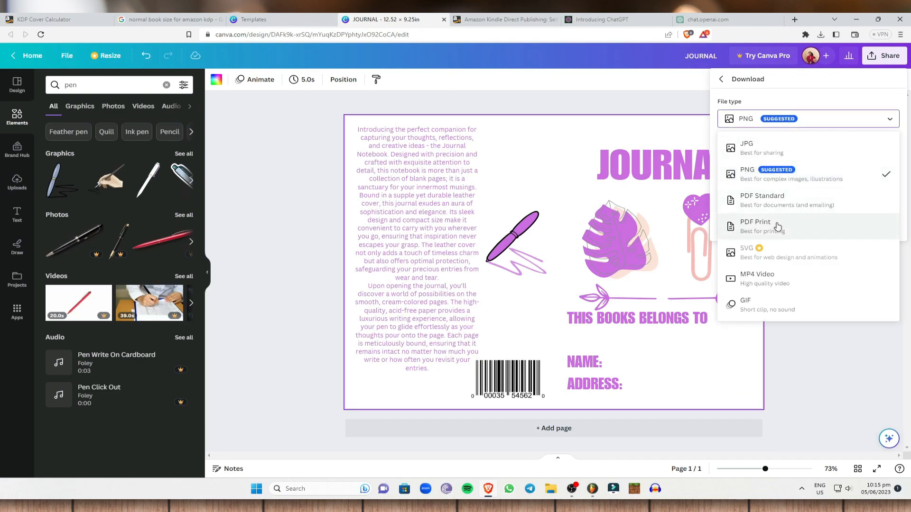
click(777, 194)
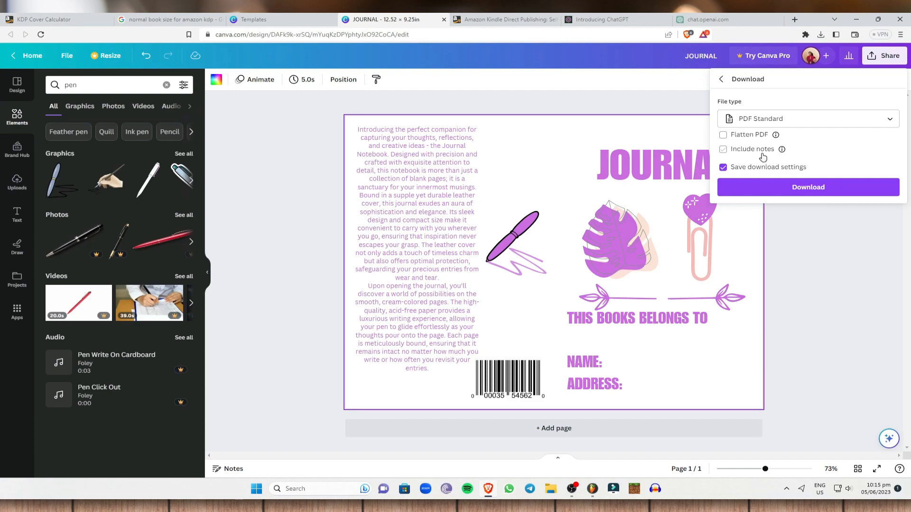
click(843, 185)
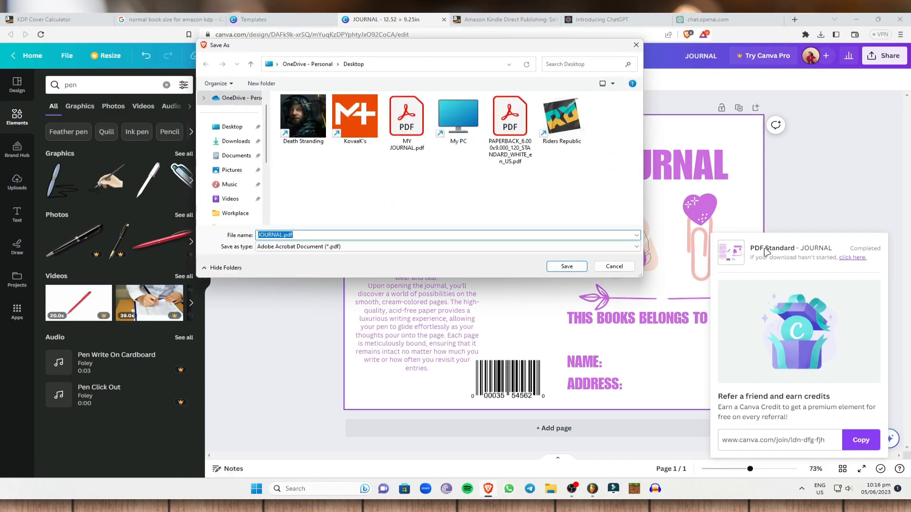
text(Cov)
click(567, 266)
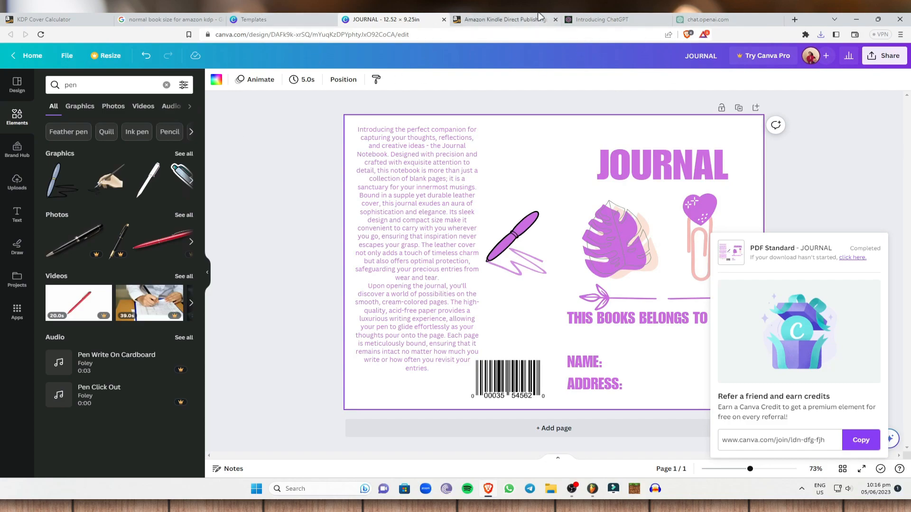
Step: Switch to the Amazon KDP bookshelf, look over the existing titles and start creating a new paperback
click(492, 16)
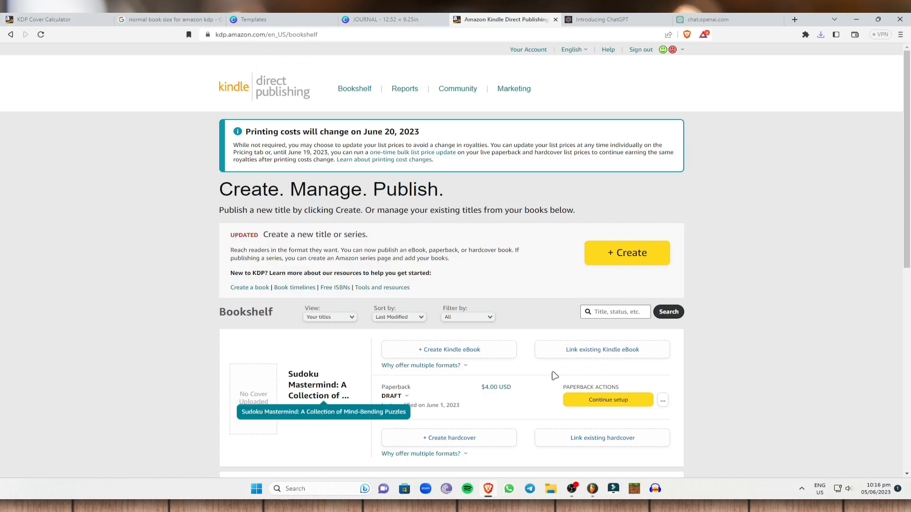
scroll(271, 377, down, 4)
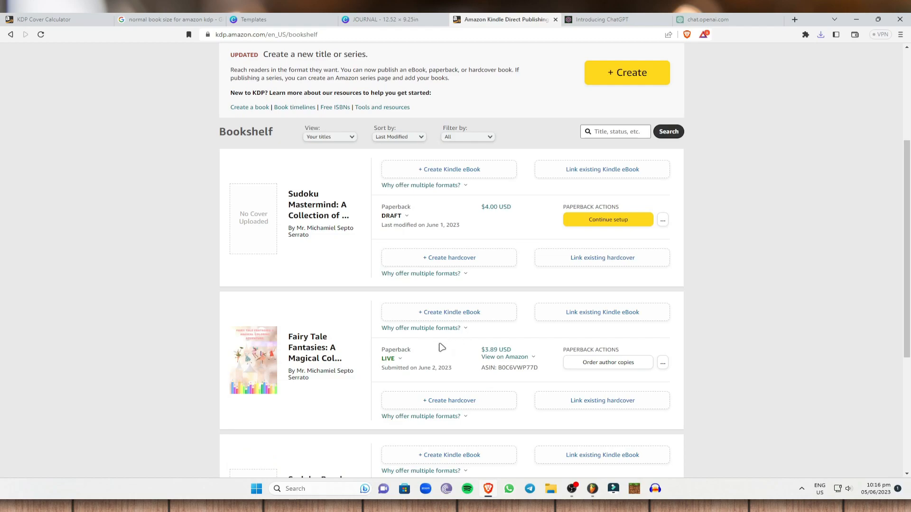
scroll(325, 335, down, 4)
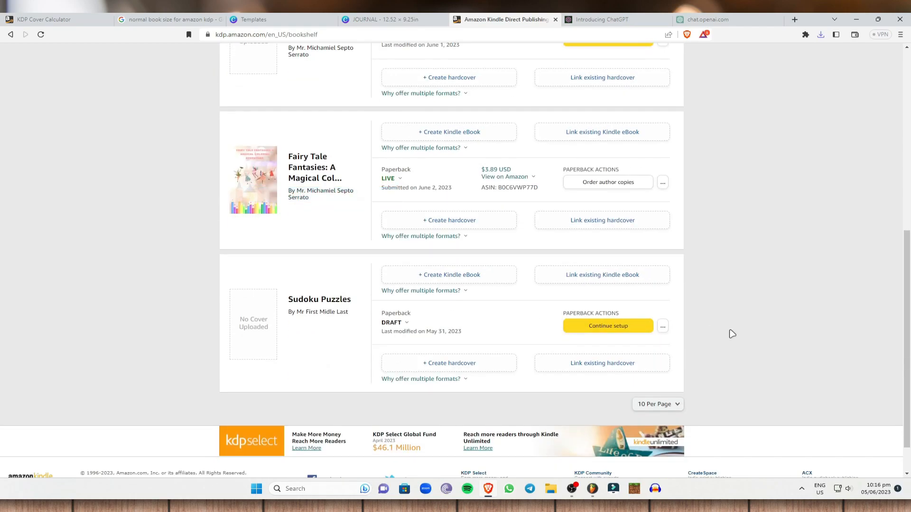
scroll(465, 243, up, 4)
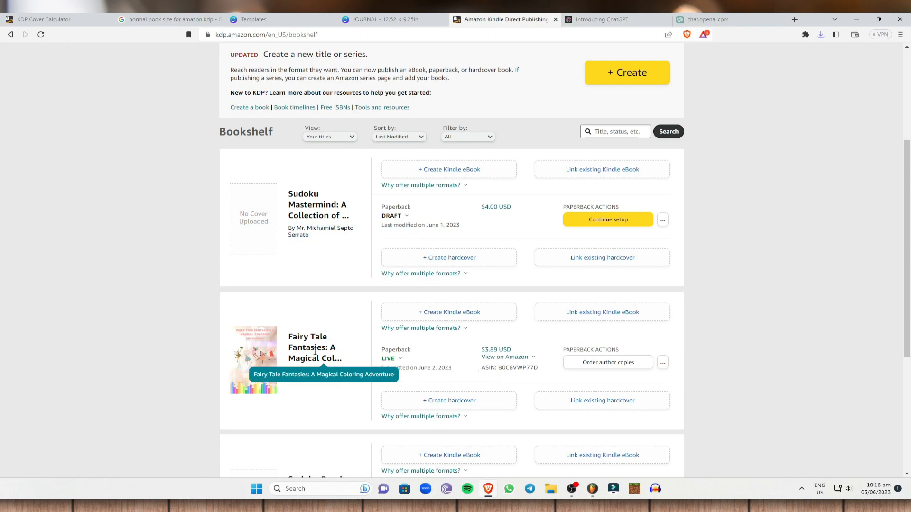
scroll(138, 252, up, 4)
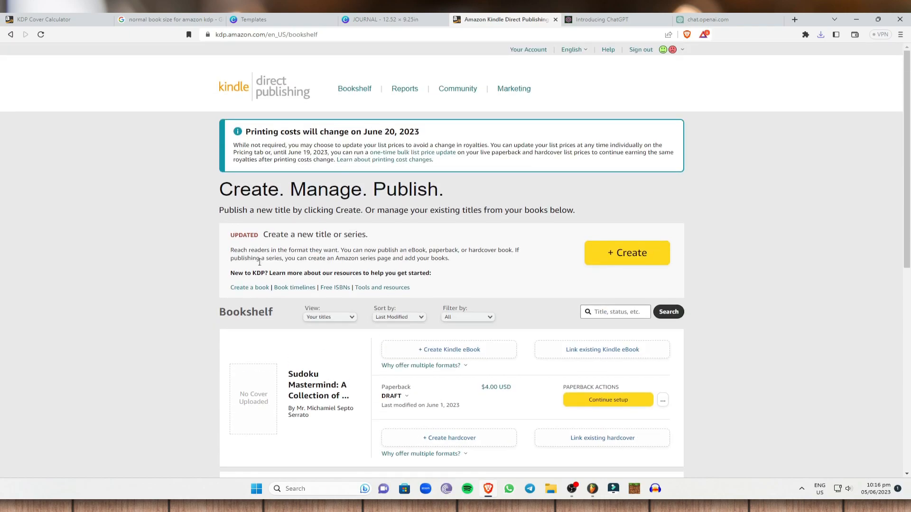
scroll(318, 315, down, 6)
scroll(351, 285, up, 6)
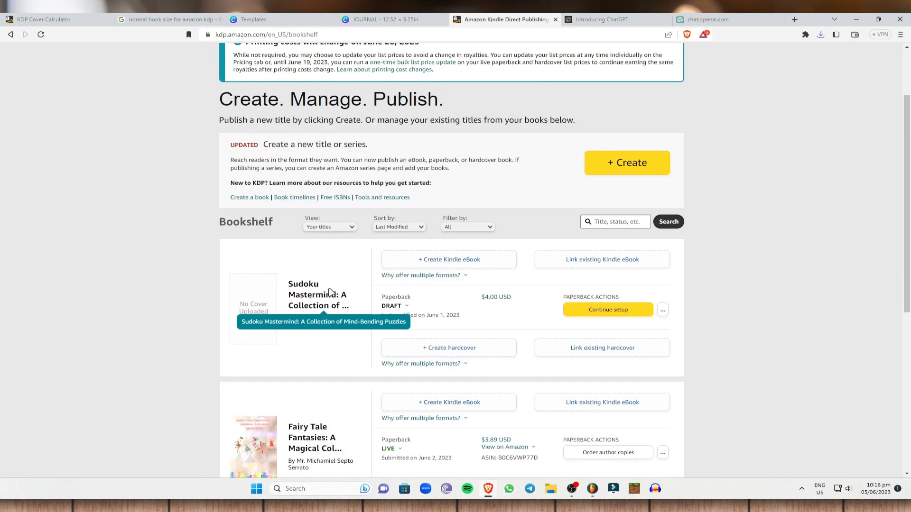
click(615, 252)
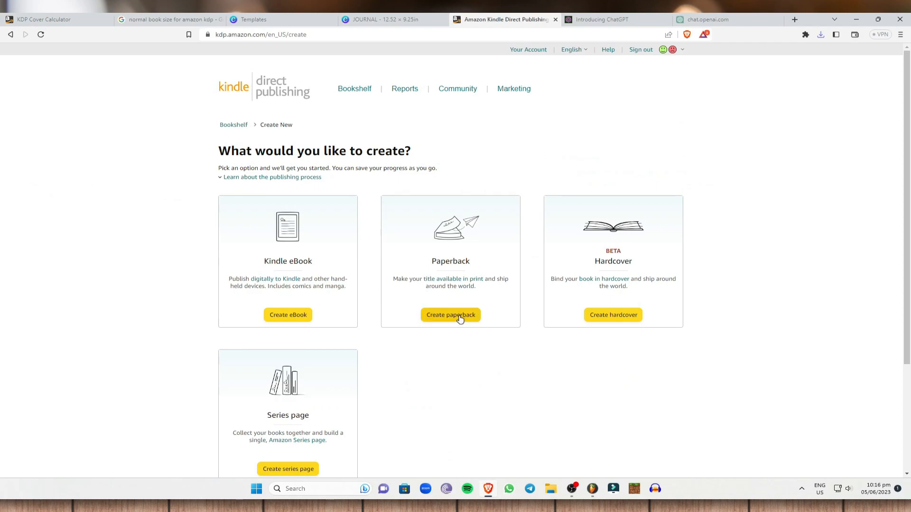
click(455, 318)
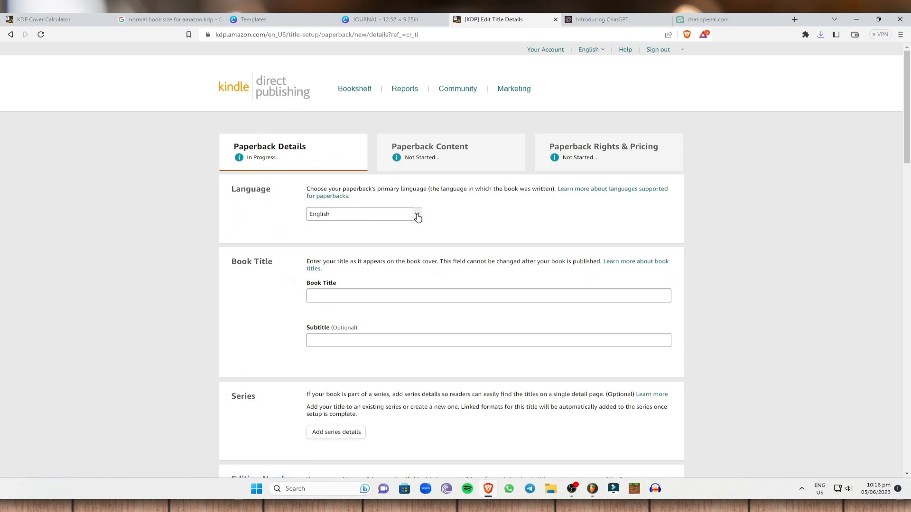
Step: Set the paperback's language to English and enter "My Daily Journal" as the book title
click(416, 216)
click(351, 230)
click(356, 295)
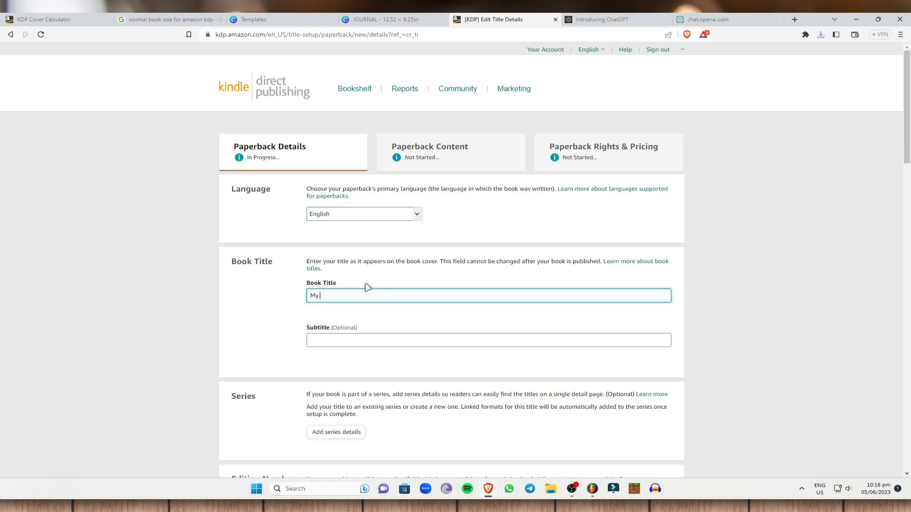
drag(355, 294, 326, 294)
text(Daily Journal)
click(261, 309)
scroll(381, 336, down, 3)
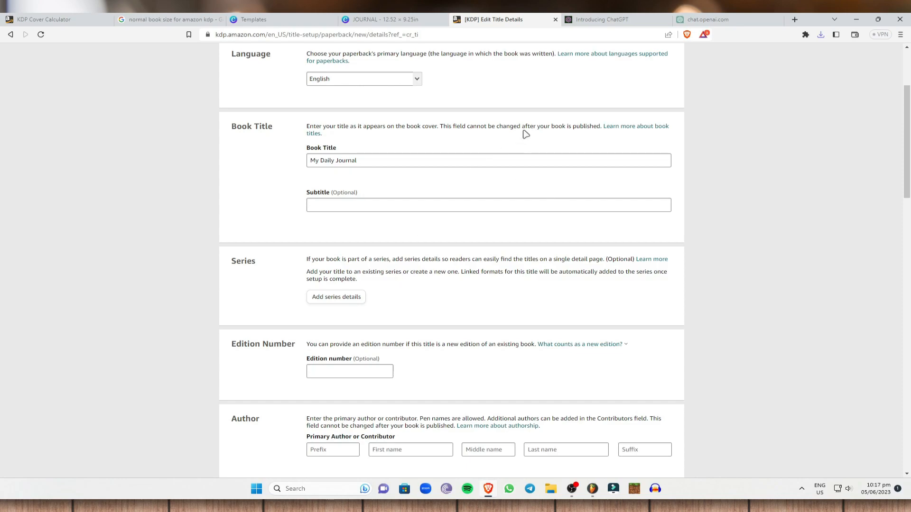
Step: Check the Canva journal cover against the paperback's title, subtitle and series fields in KDP
click(398, 16)
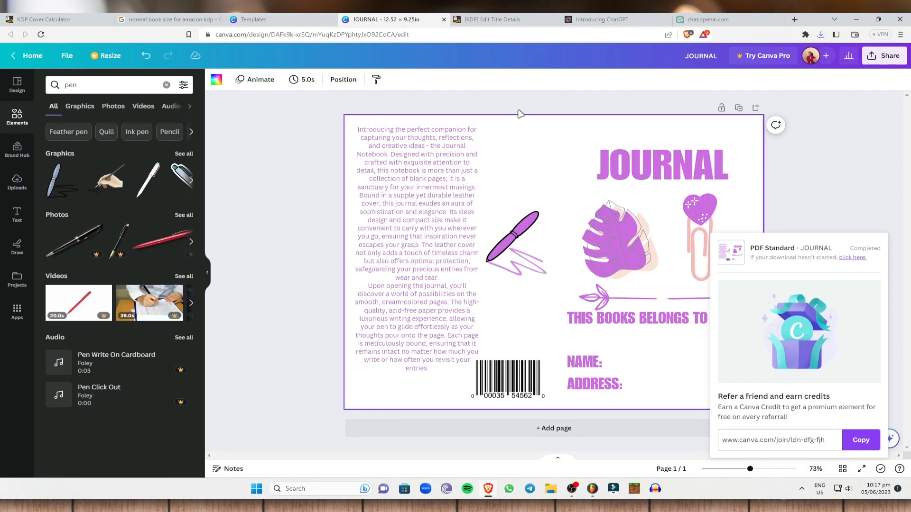
click(501, 16)
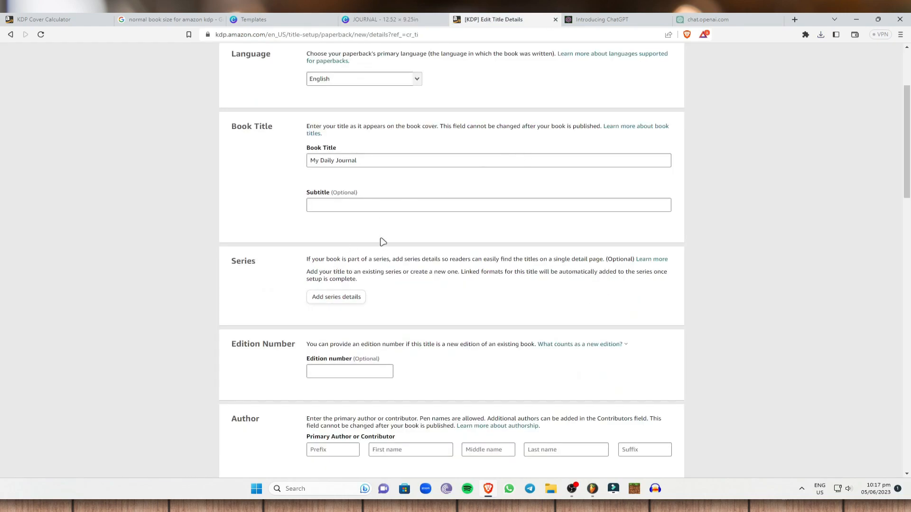
scroll(330, 327, down, 3)
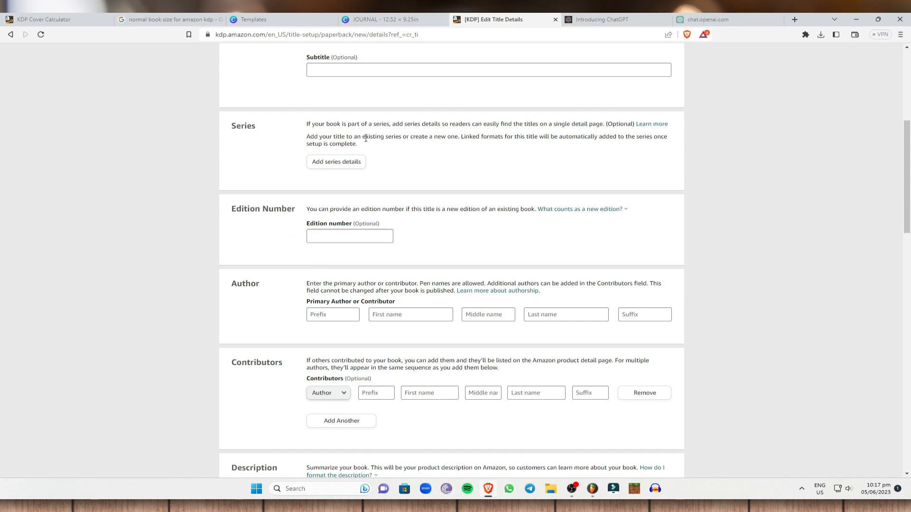
click(391, 19)
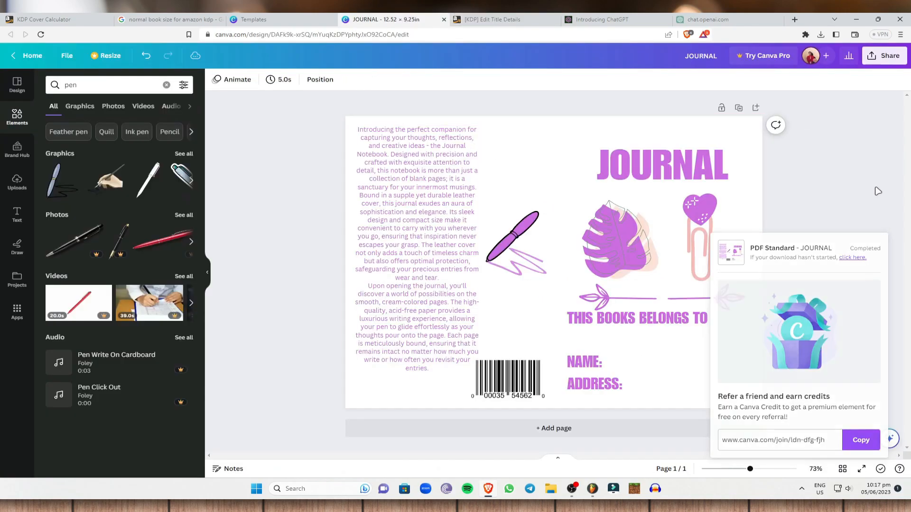
click(467, 18)
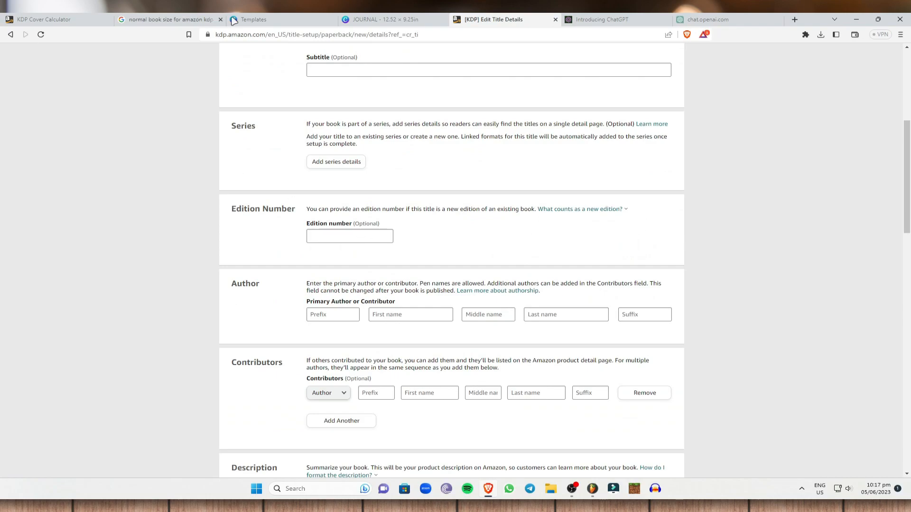
Step: Enter the primary author's prefix "Mr." and the author's first, middle and last names
scroll(340, 173, down, 3)
scroll(337, 215, up, 1)
click(331, 225)
text(Mr.)
key(Tab)
text(Mich)
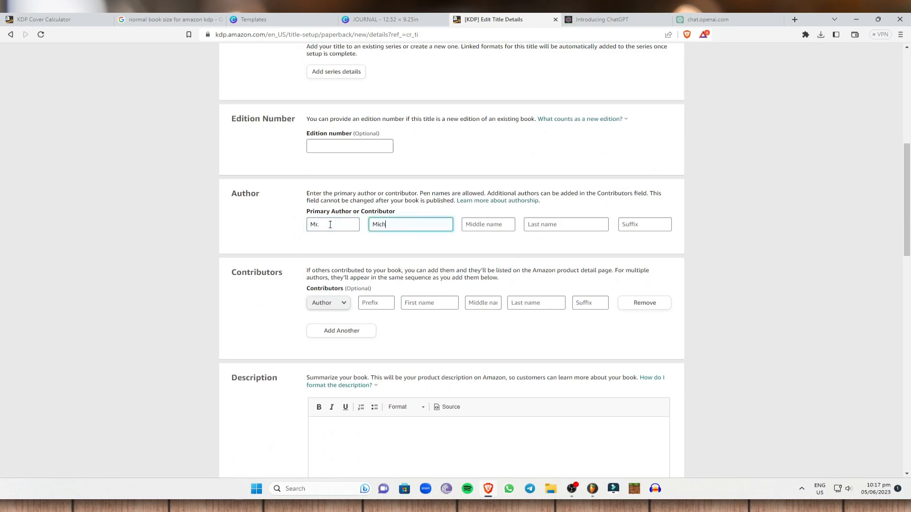
key(Tab)
text(S)
key(Tab)
text(Se)
click(501, 267)
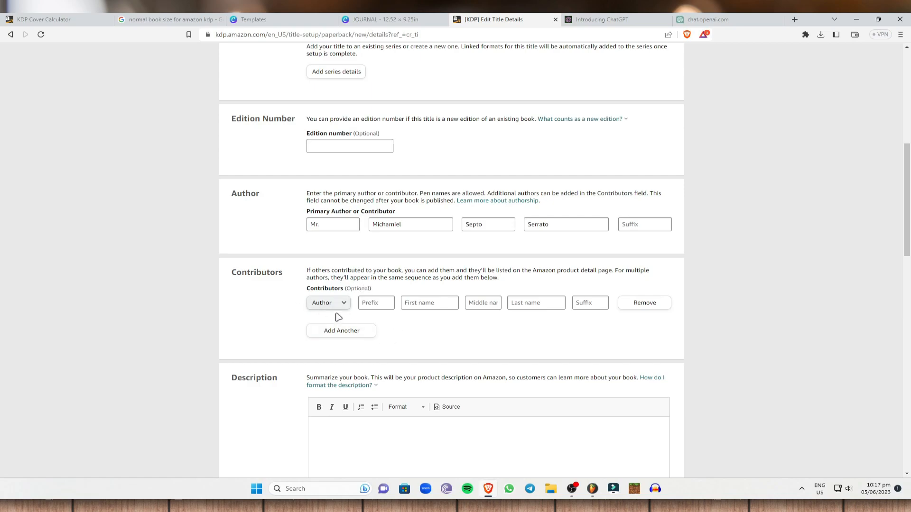
Step: Fill in the paperback's description with the three journal notebook paragraphs from ChatGPT, starting "Introducing the perfect companion"
scroll(405, 289, down, 2)
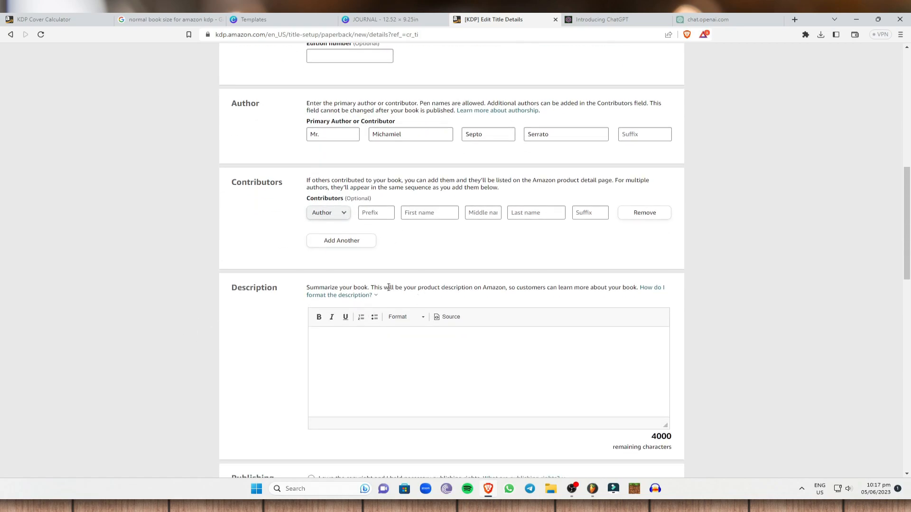
scroll(398, 379, down, 1)
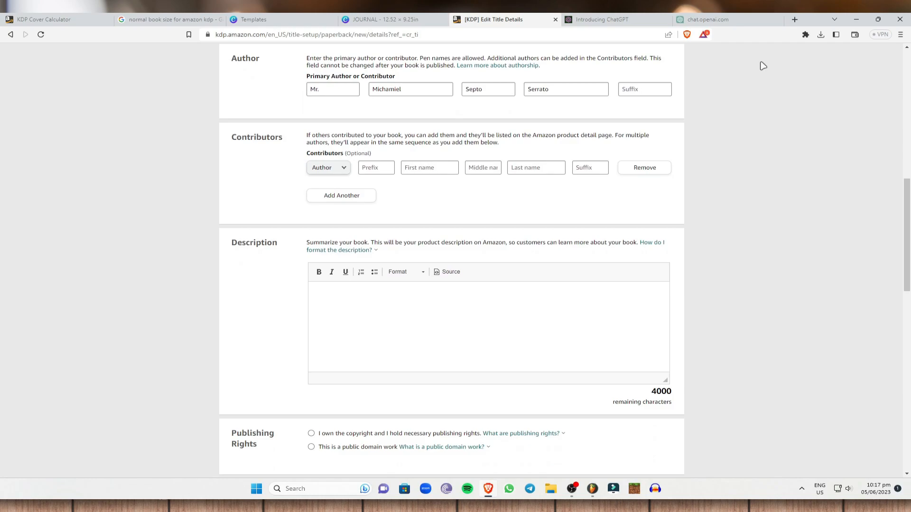
click(726, 19)
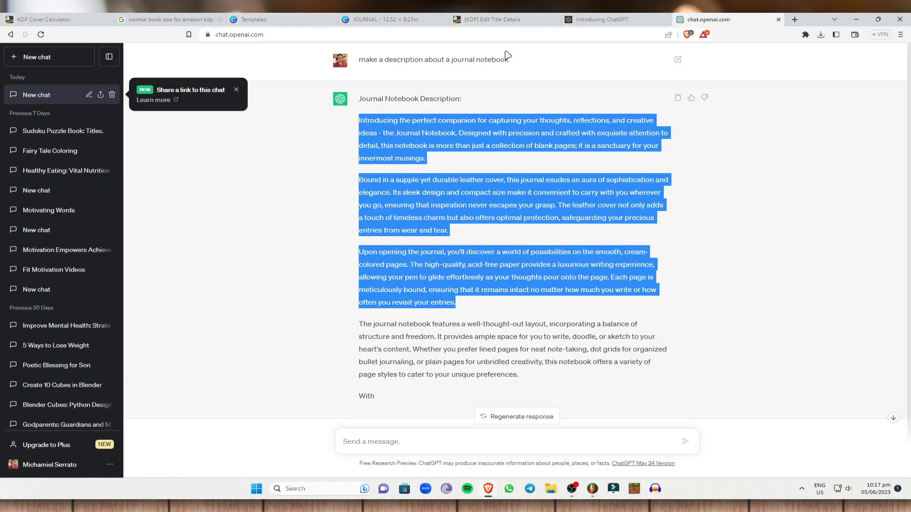
click(392, 21)
click(579, 20)
click(294, 20)
click(384, 19)
click(526, 20)
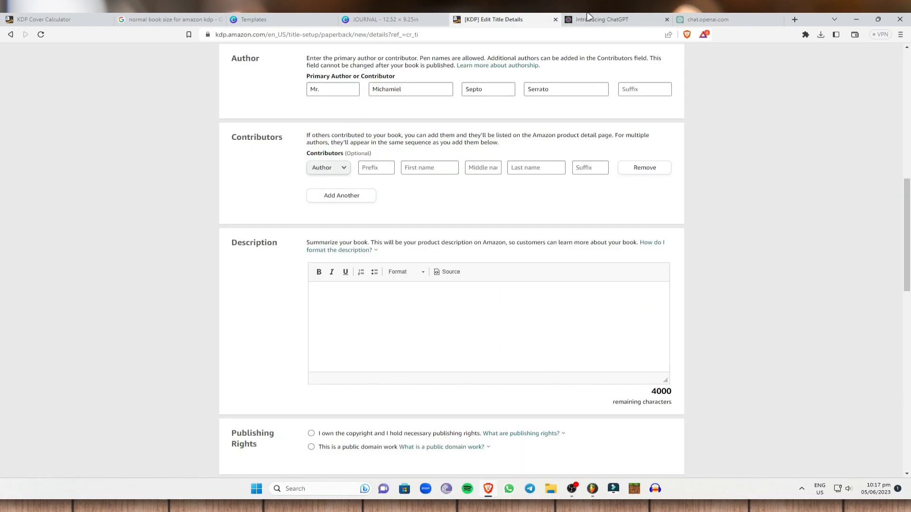
right_click(356, 313)
click(332, 300)
key(ctrl+v)
Step: Declare ownership of the copyright and publishing rights, and answer No to adult-only content
scroll(313, 309, down, 4)
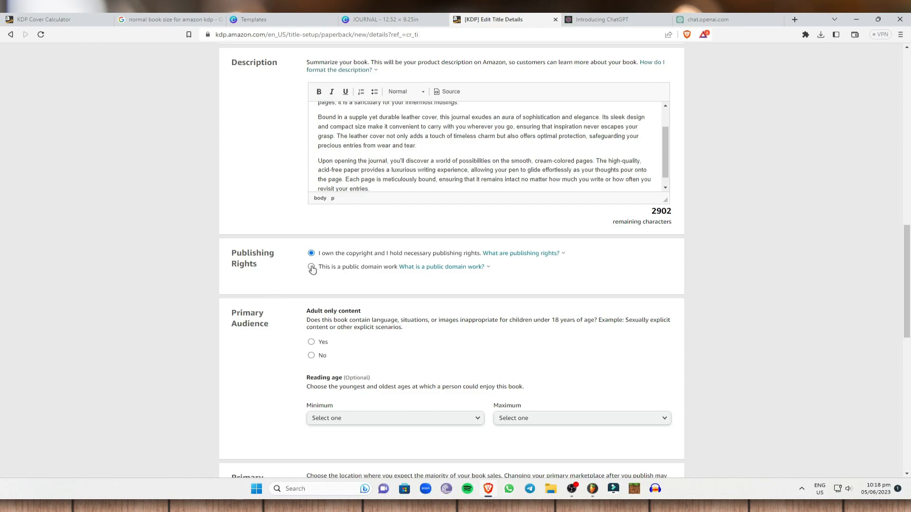
scroll(711, 318, down, 4)
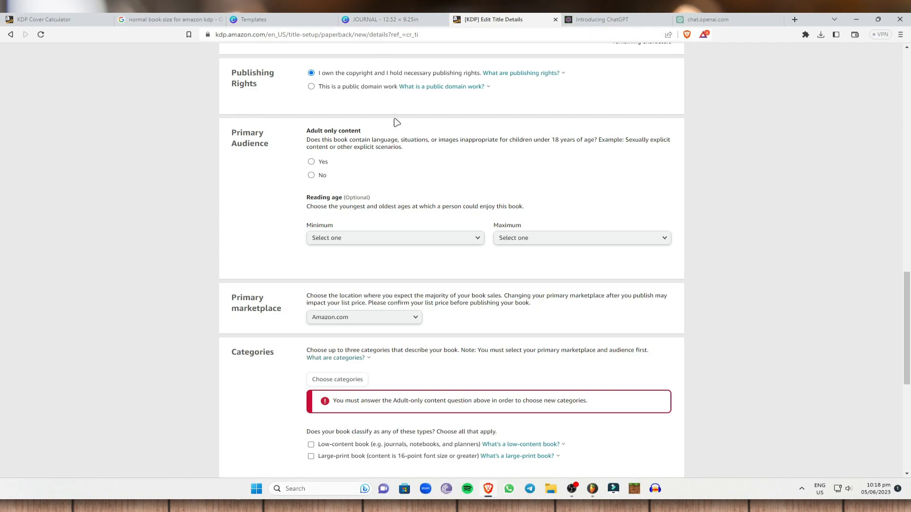
click(311, 175)
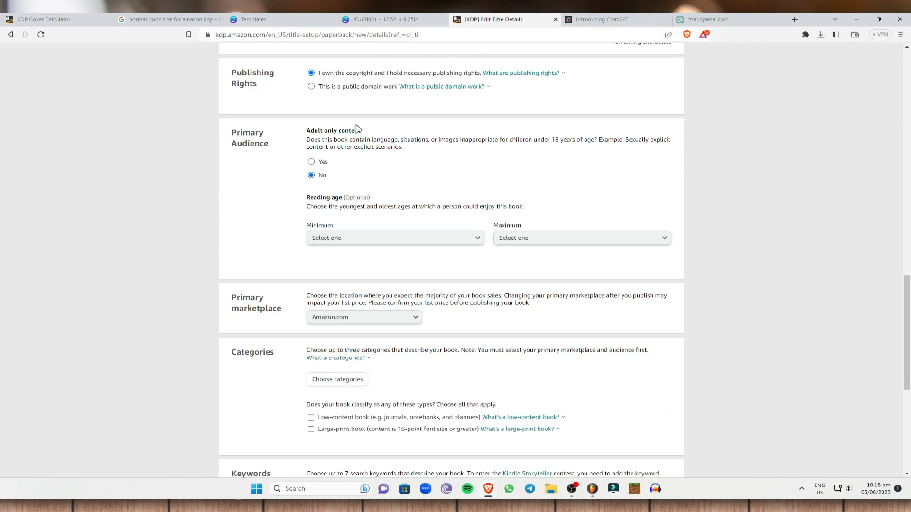
Step: Look through the minimum and maximum reading age options without choosing any
scroll(418, 209, down, 2)
scroll(378, 175, up, 1)
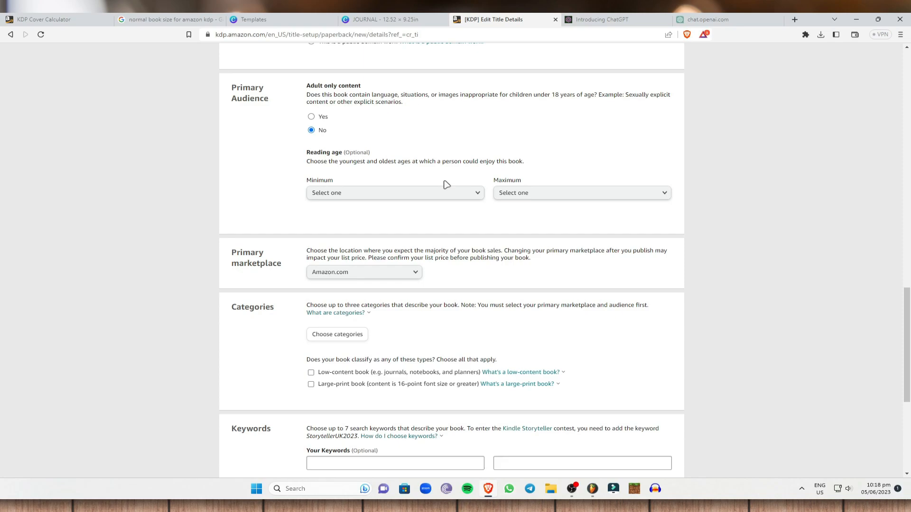
click(420, 194)
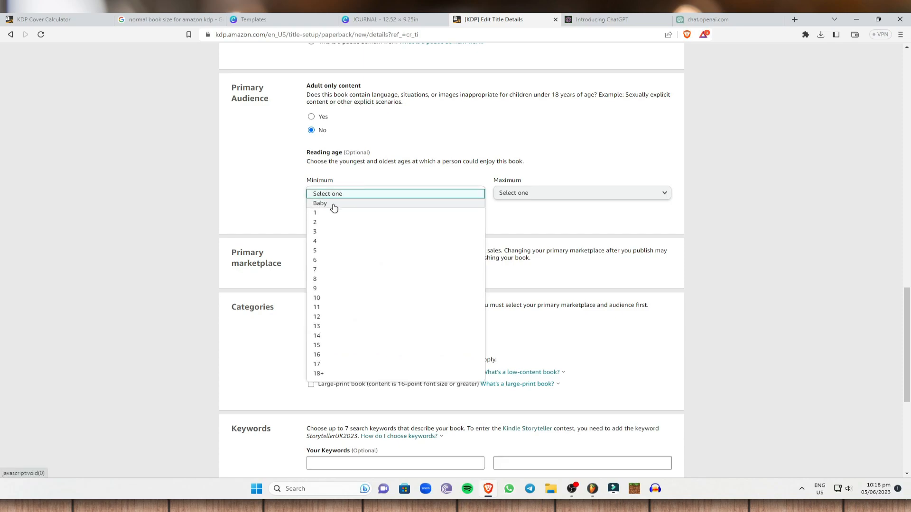
click(612, 173)
click(521, 192)
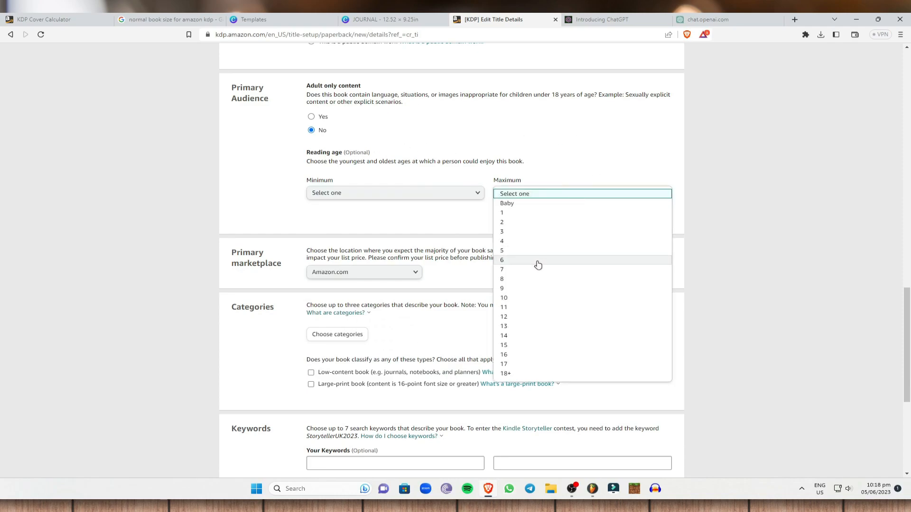
scroll(539, 266, down, 5)
scroll(541, 272, up, 5)
click(790, 244)
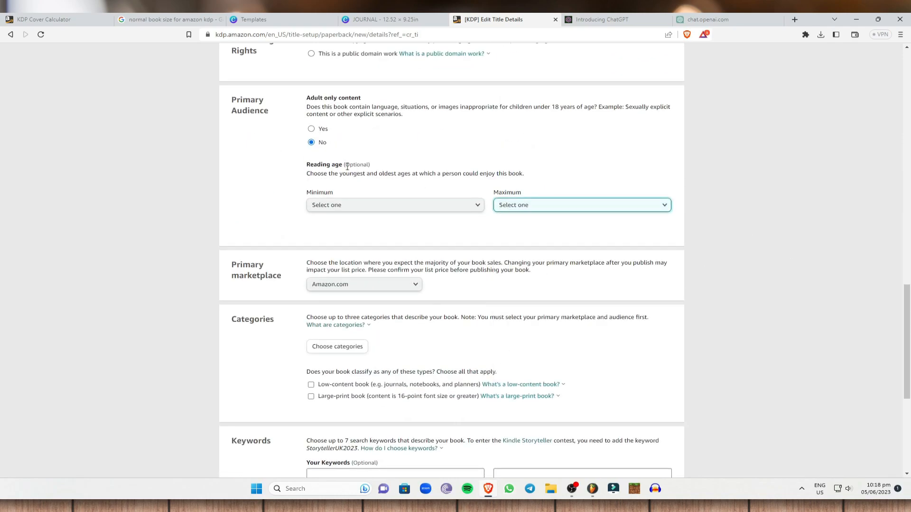
Step: Set the paperback's primary marketplace to Amazon.com
scroll(522, 304, down, 1)
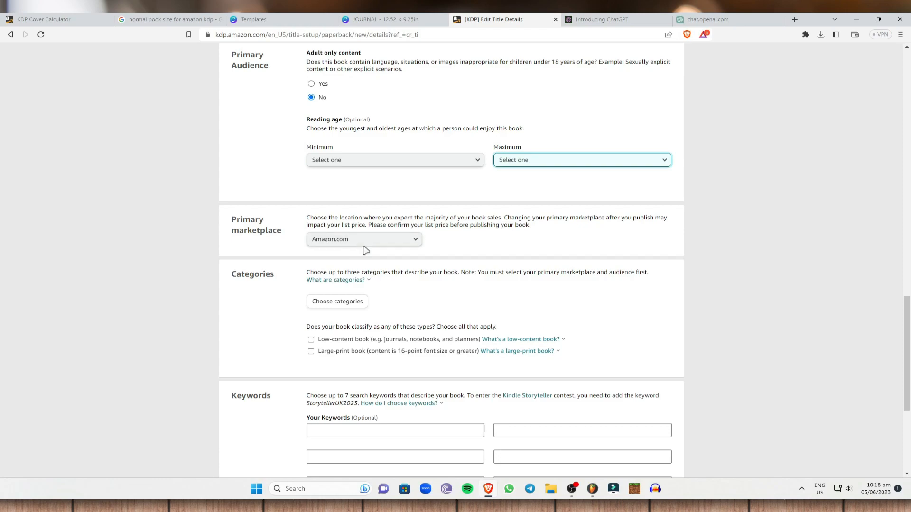
click(362, 242)
scroll(335, 335, down, 2)
scroll(362, 291, up, 2)
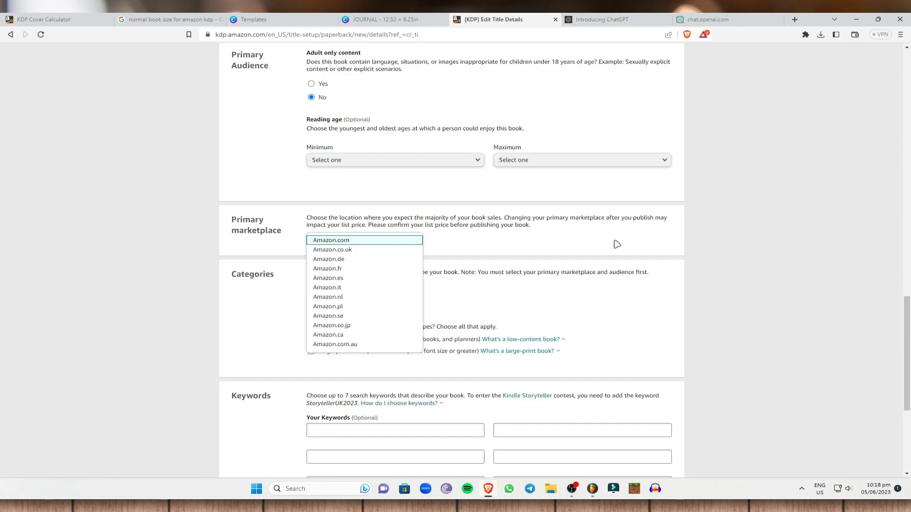
click(350, 241)
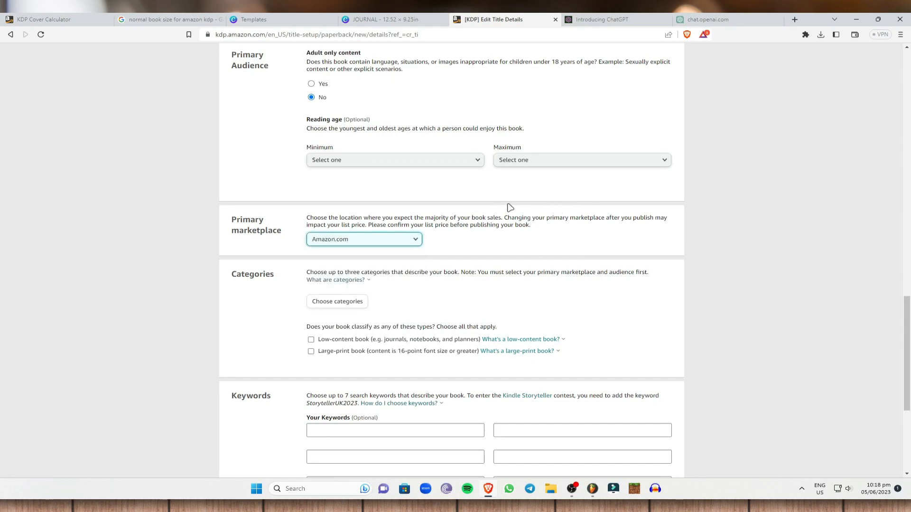
Step: Save the category placements Workbooks, Study Skills and General under Education & Teaching, Studying & Workbooks
scroll(243, 256, down, 3)
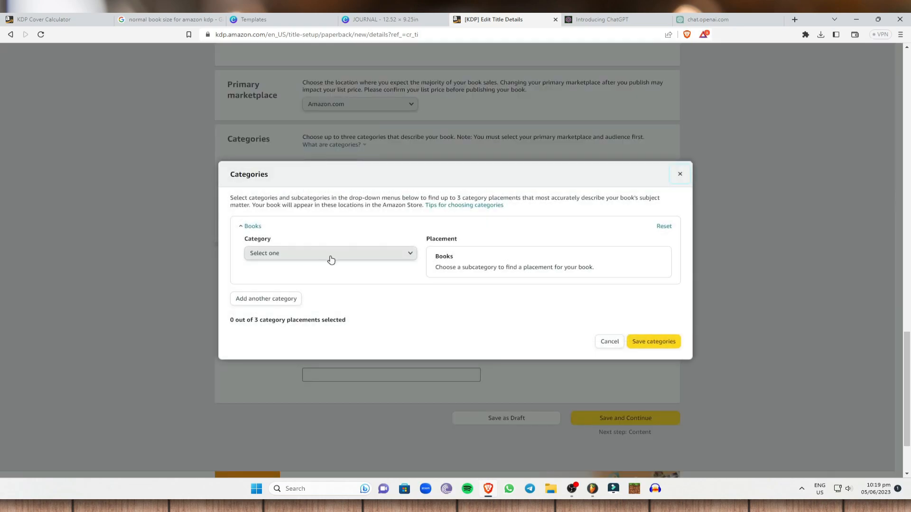
click(384, 255)
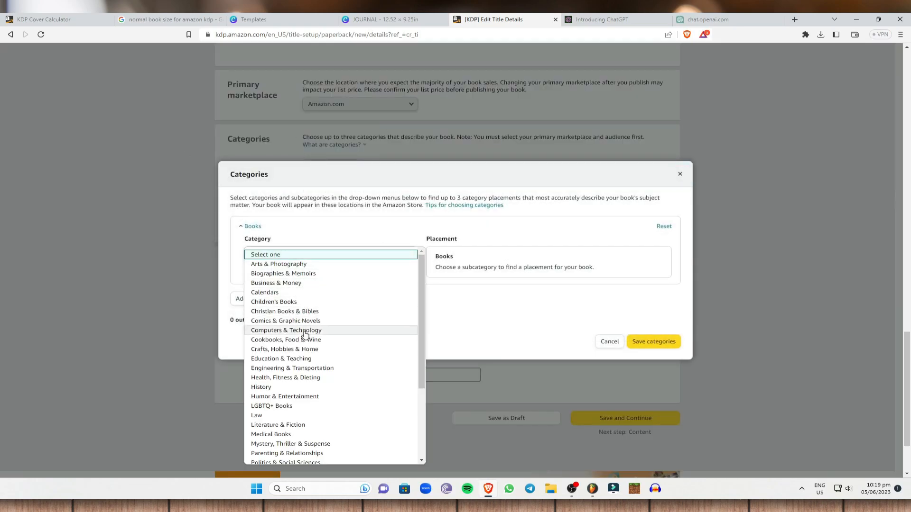
click(301, 360)
click(371, 285)
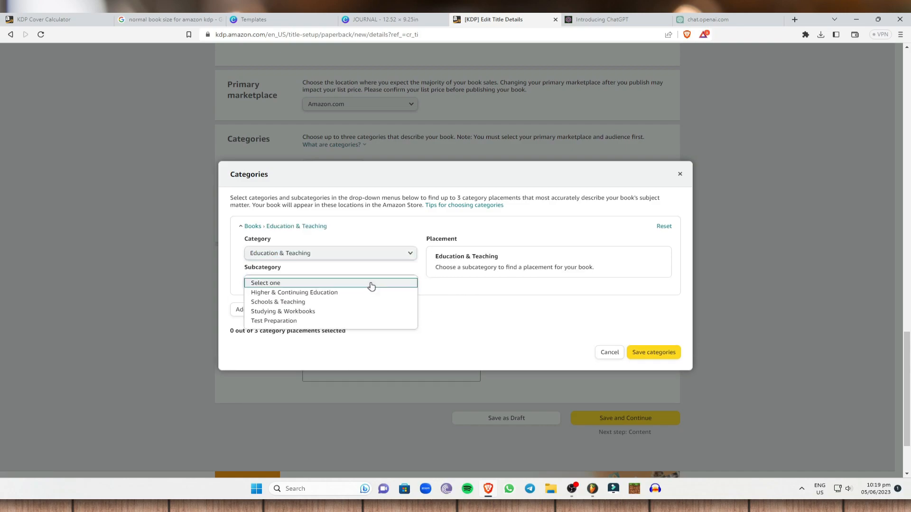
click(304, 311)
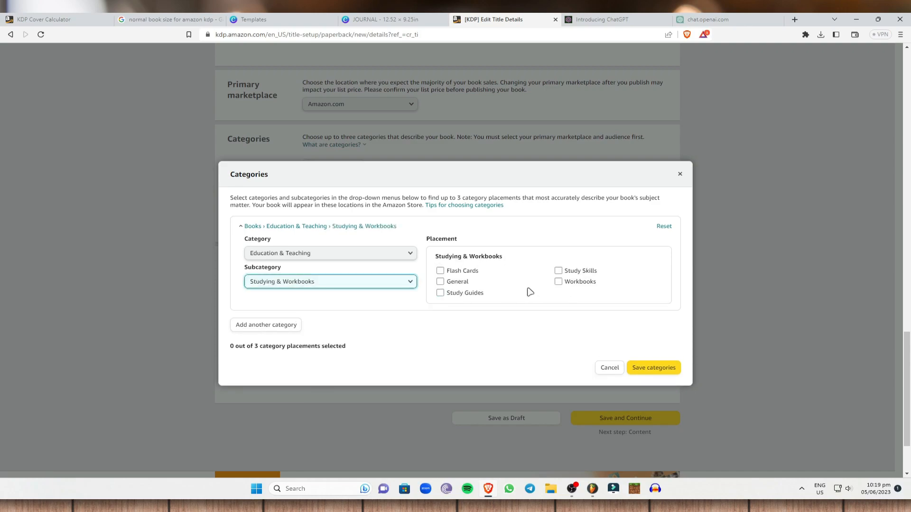
click(557, 282)
click(558, 270)
click(440, 281)
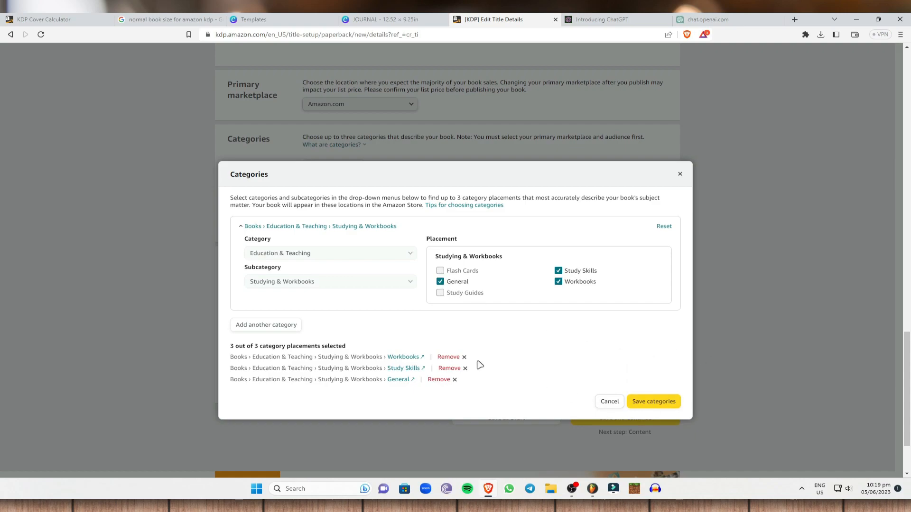
click(652, 401)
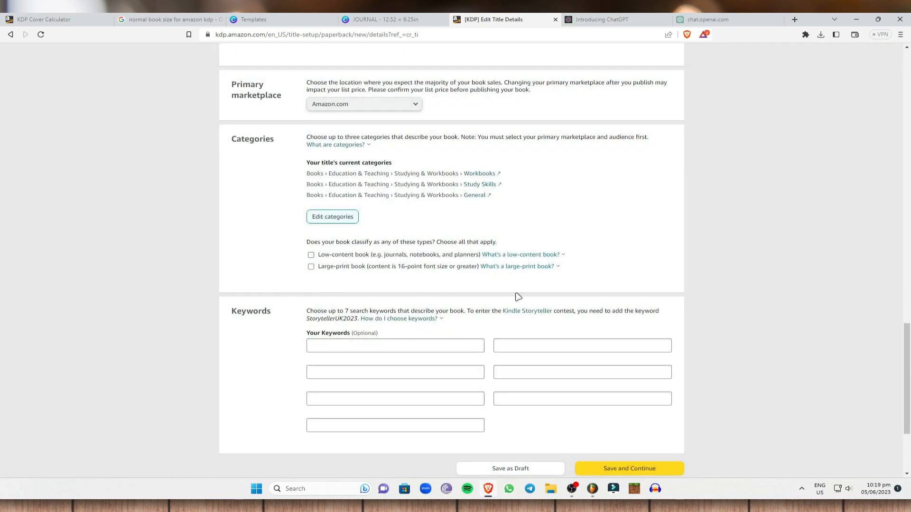
Step: Enter the search keywords "Journal", "Daily Journal" and "Writing" for the book
scroll(465, 286, down, 3)
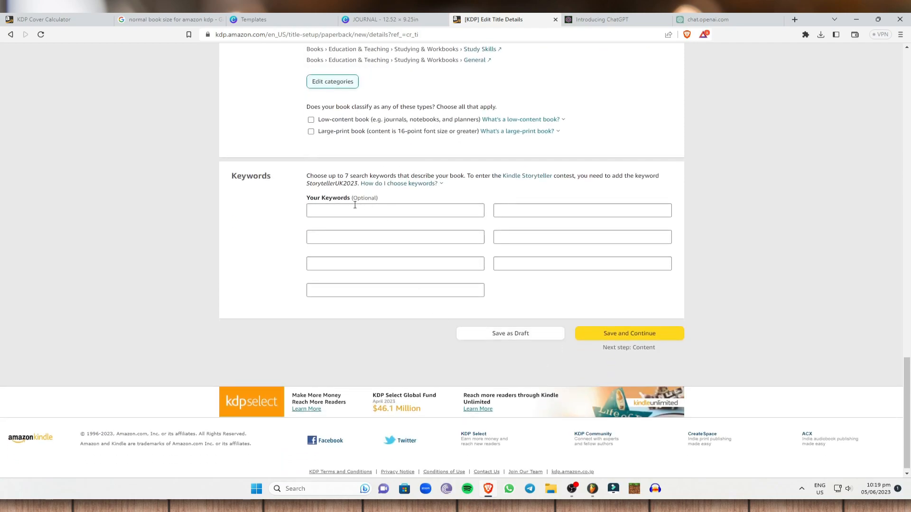
click(377, 208)
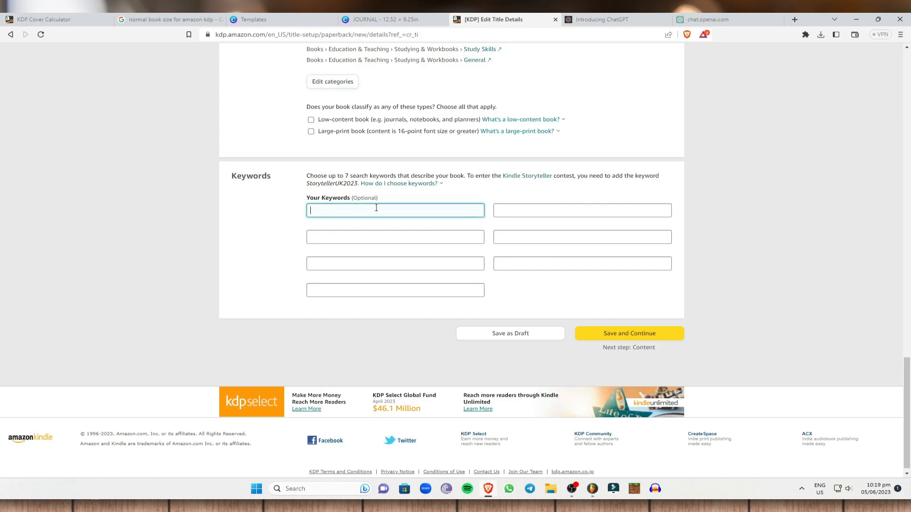
text(Journal)
key(Tab)
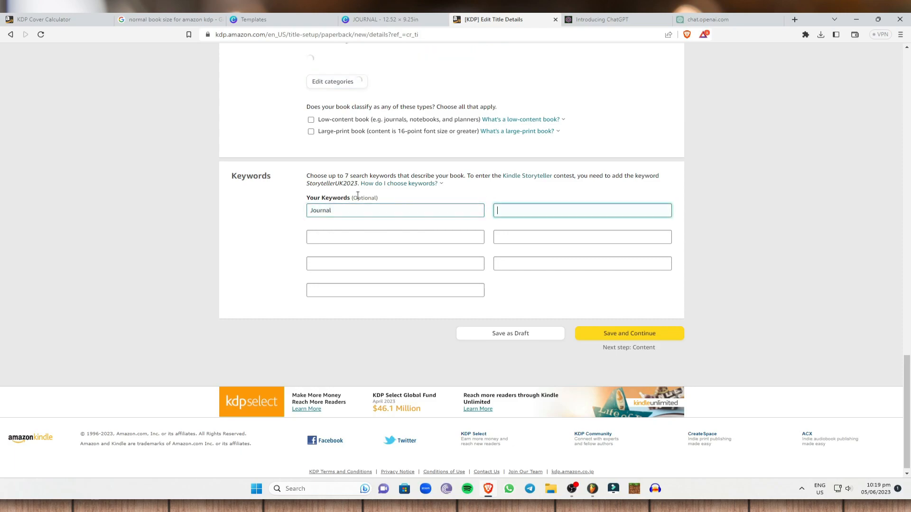
text(Daily Journal)
key(Tab)
text(w)
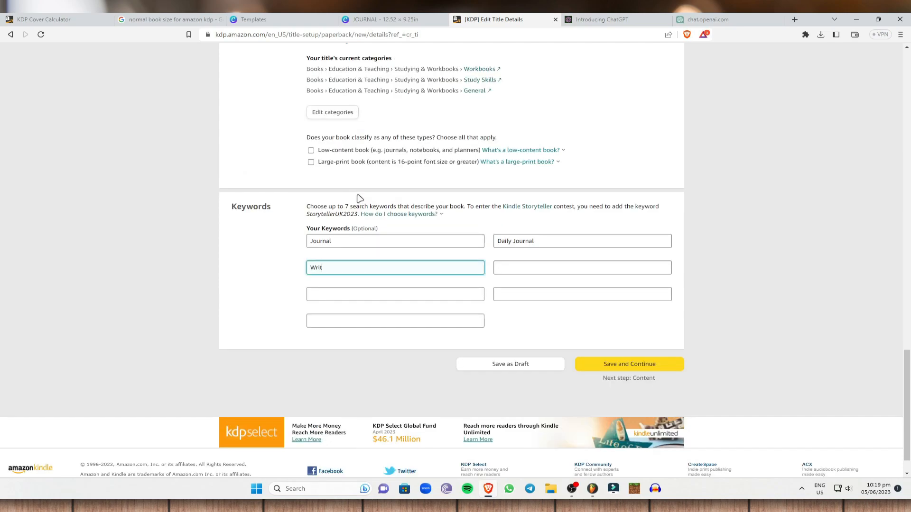
drag(702, 233, 494, 292)
Step: Review the completed paperback details, save them and continue to the Paperback Content stage
scroll(665, 255, up, 4)
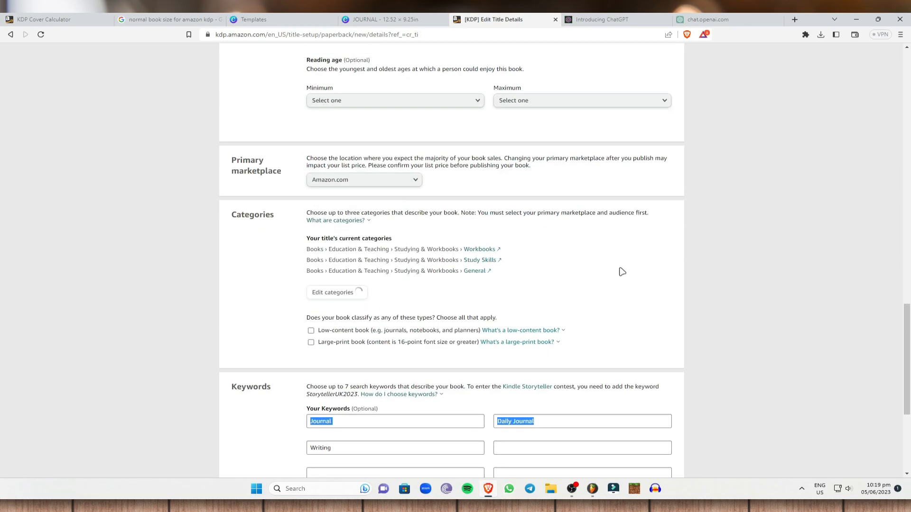
scroll(433, 322, down, 3)
scroll(599, 345, up, 15)
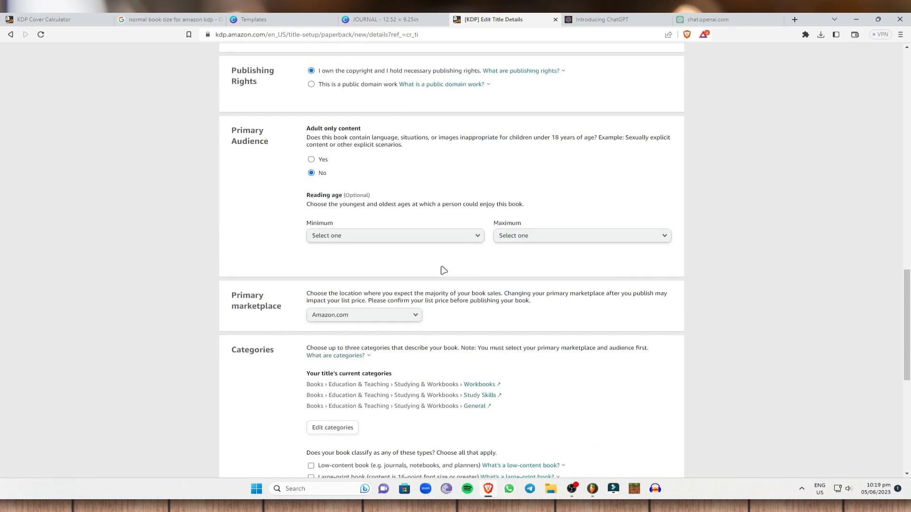
scroll(405, 275, up, 10)
scroll(699, 430, down, 20)
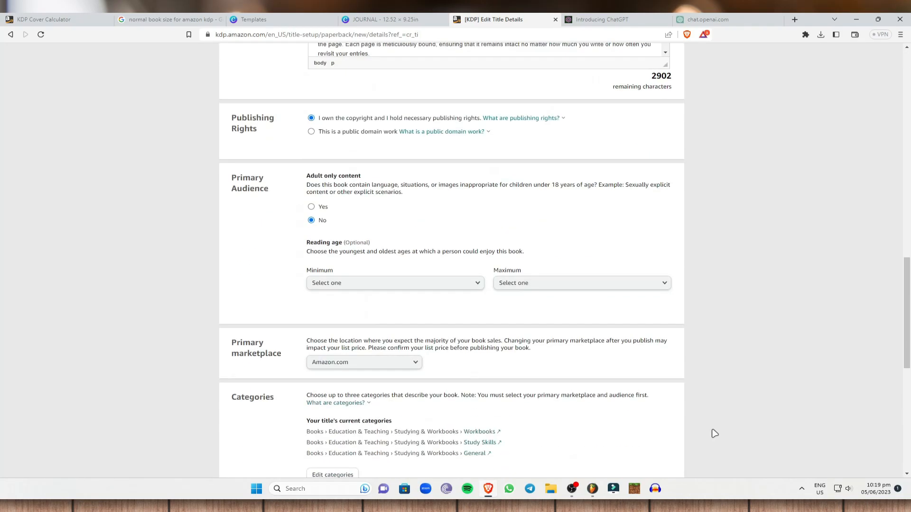
click(651, 330)
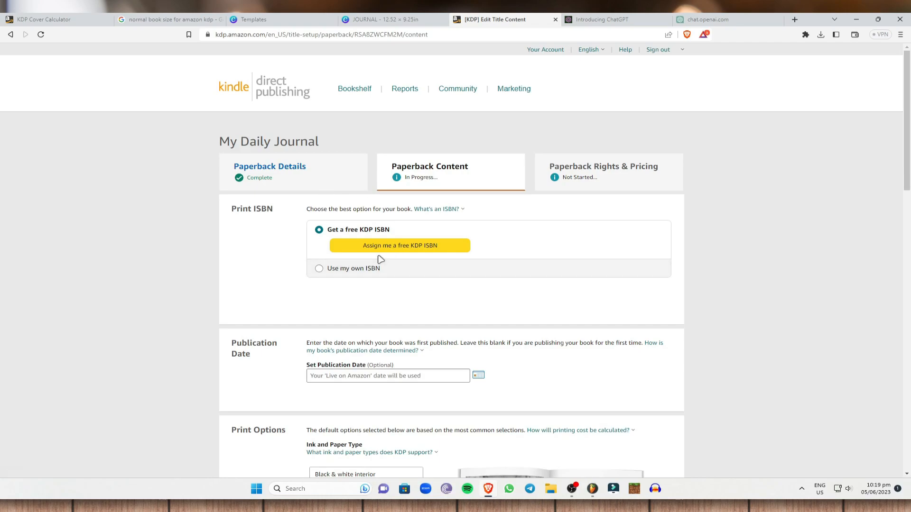
Step: Choose the free KDP ISBN option for the print book and assign the ISBN
mouse_move(453, 211)
click(366, 268)
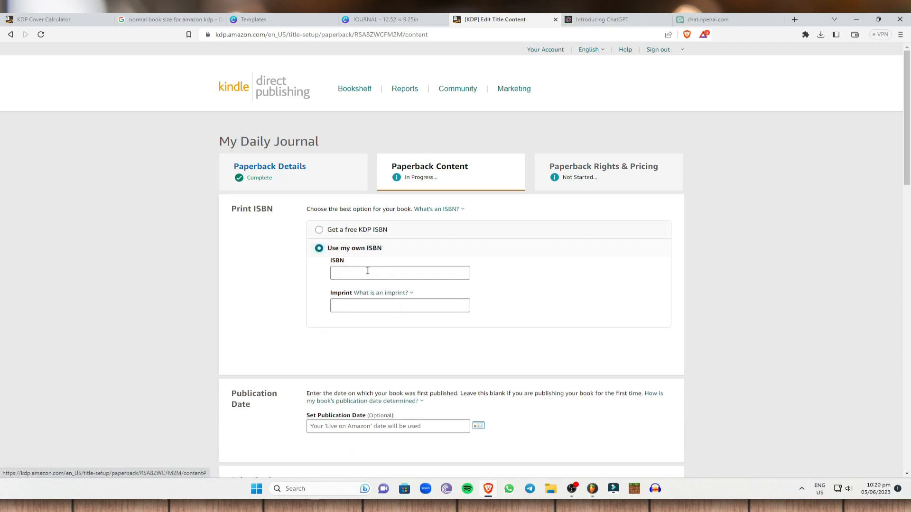
click(340, 237)
click(439, 242)
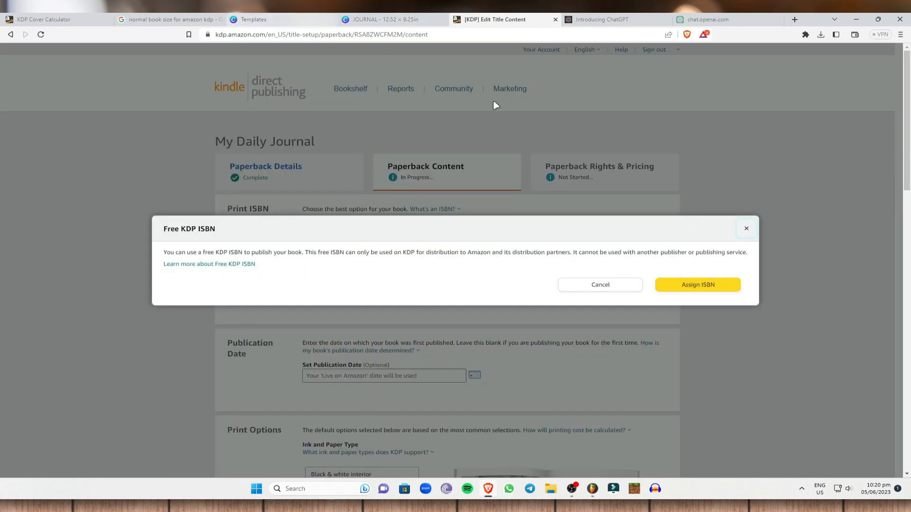
click(713, 288)
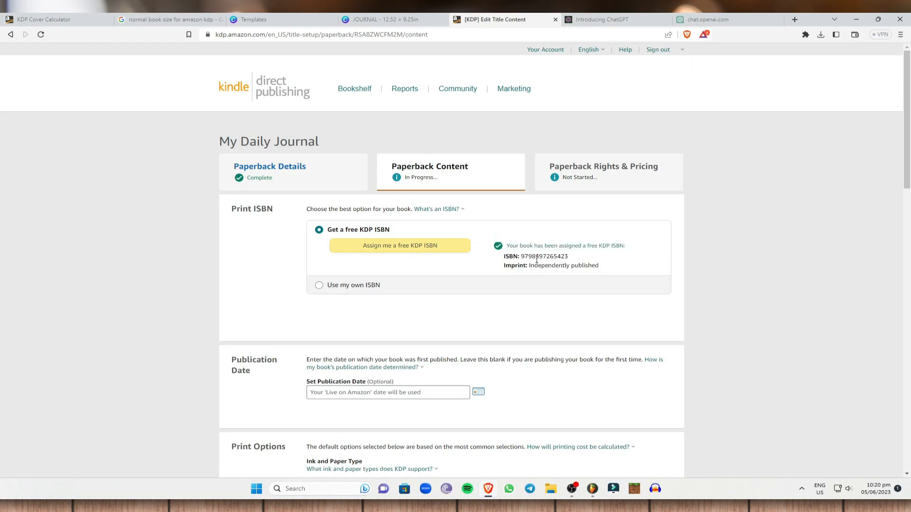
drag(518, 257, 569, 256)
scroll(388, 360, down, 1)
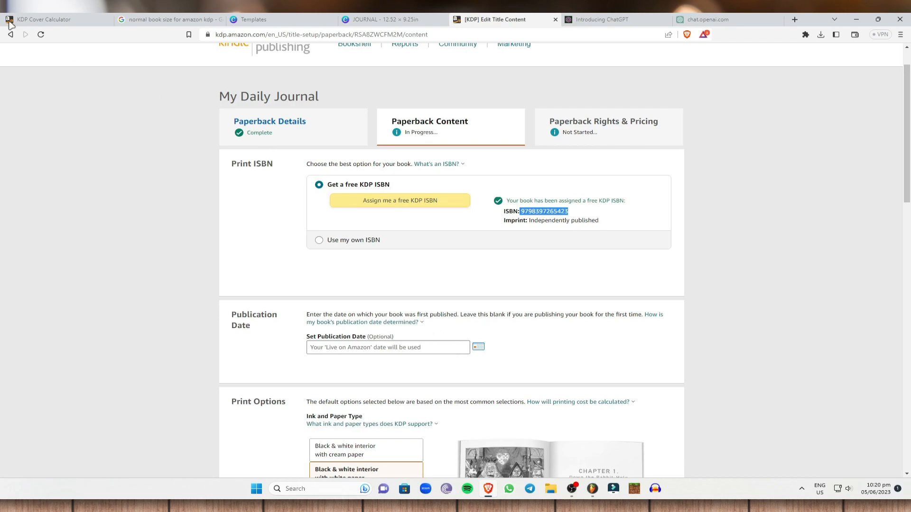
scroll(465, 294, down, 1)
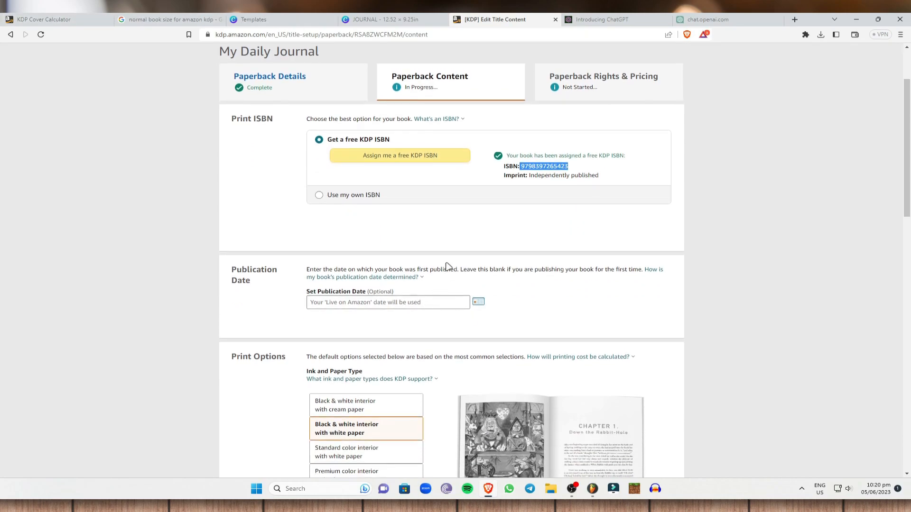
drag(461, 280, 339, 278)
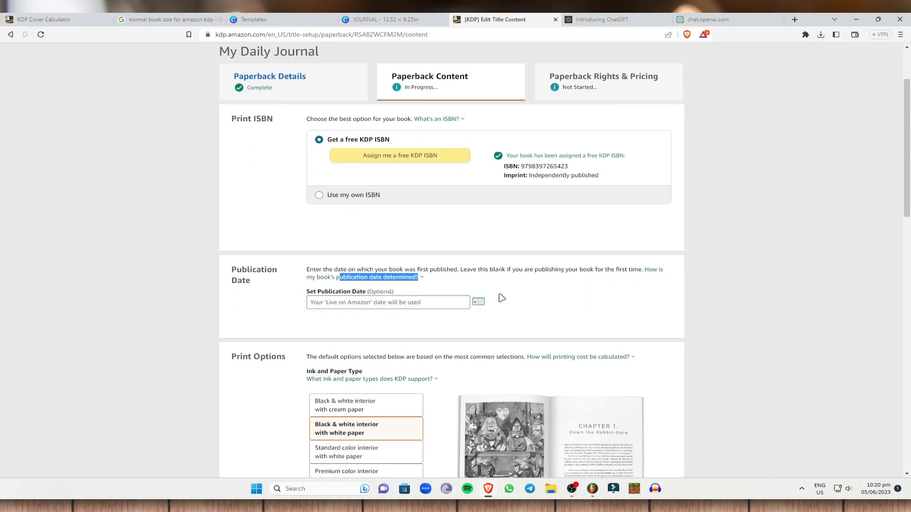
click(472, 289)
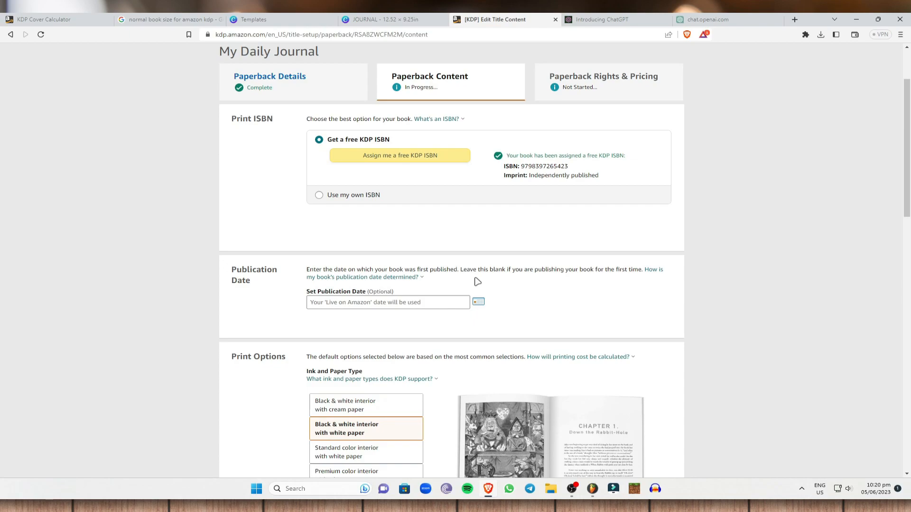
Step: Compare the ink and paper types and set the print option to Premium color interior with white paper
scroll(262, 211, down, 5)
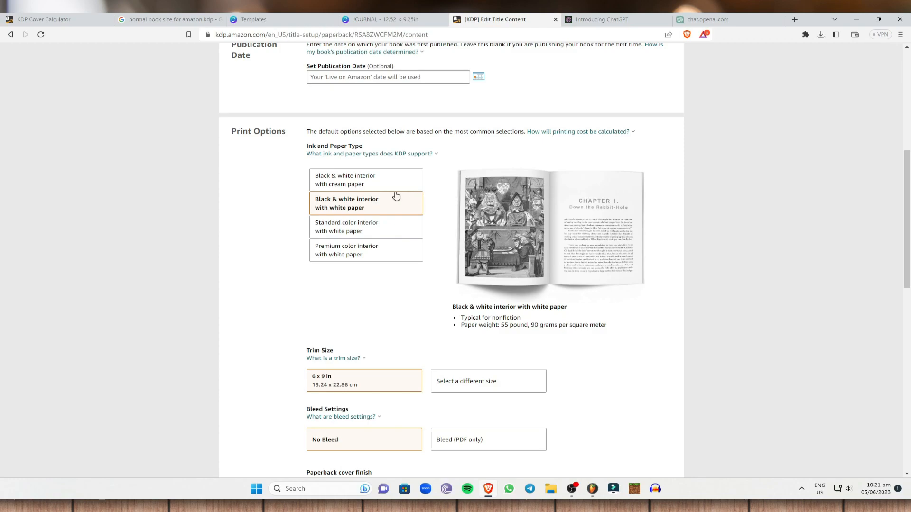
click(375, 191)
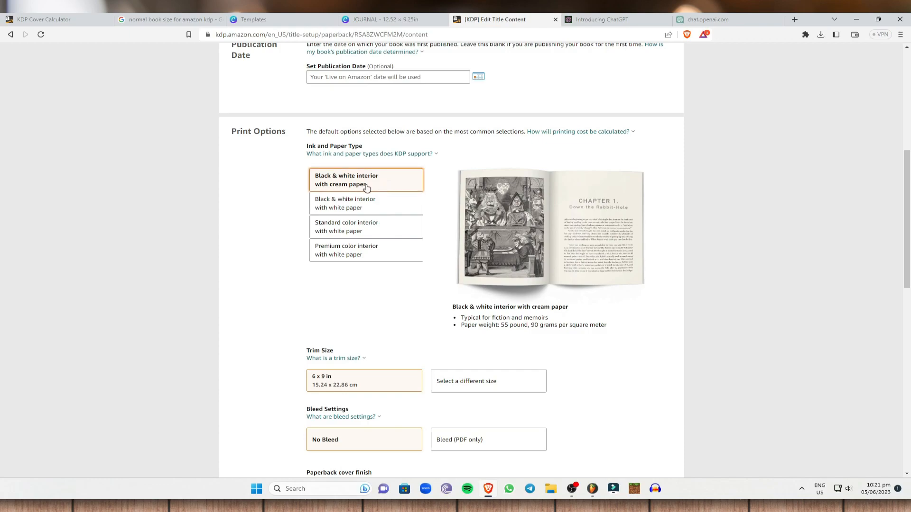
click(397, 211)
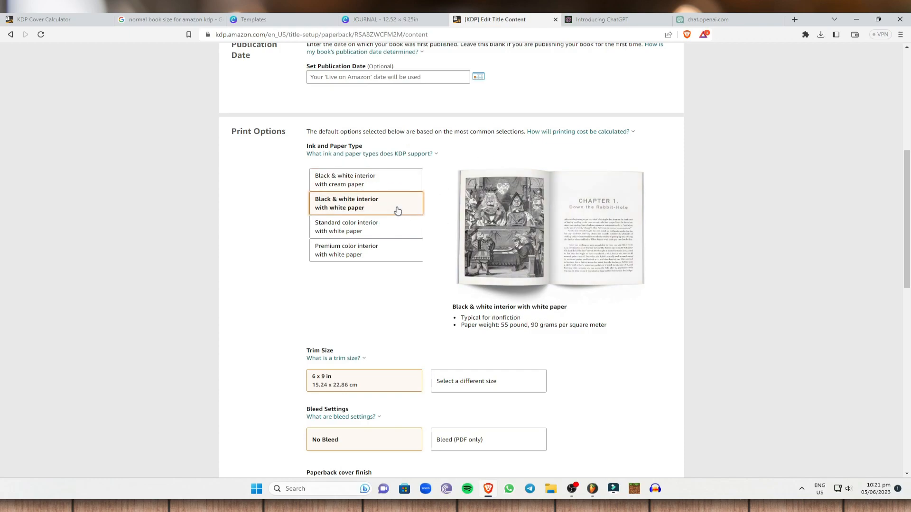
click(379, 227)
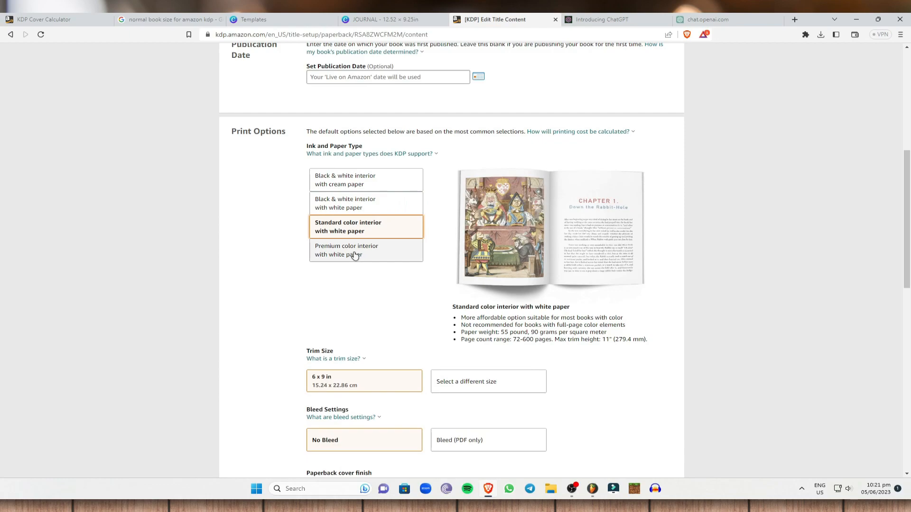
click(368, 256)
scroll(495, 283, down, 2)
scroll(498, 283, up, 3)
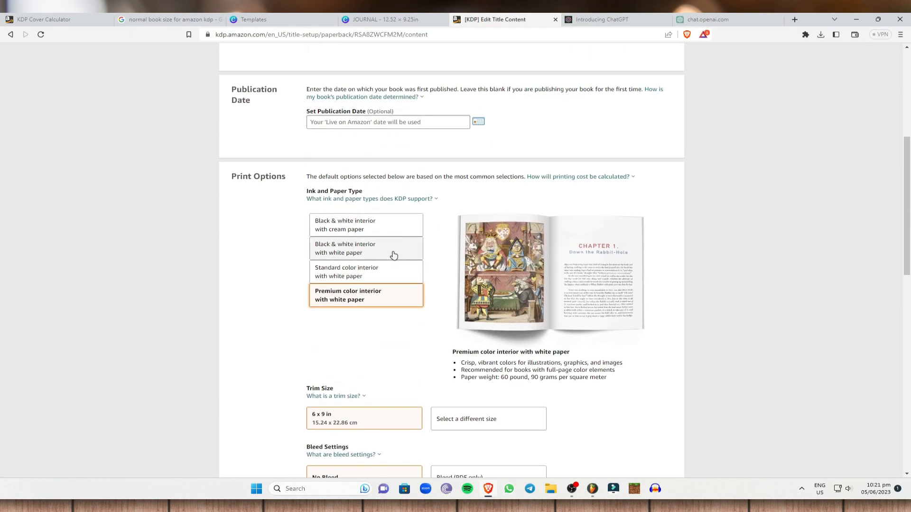
Step: Check the paperback's trim size against the book information and full cover dimensions in the KDP Cover Calculator
scroll(479, 287, down, 4)
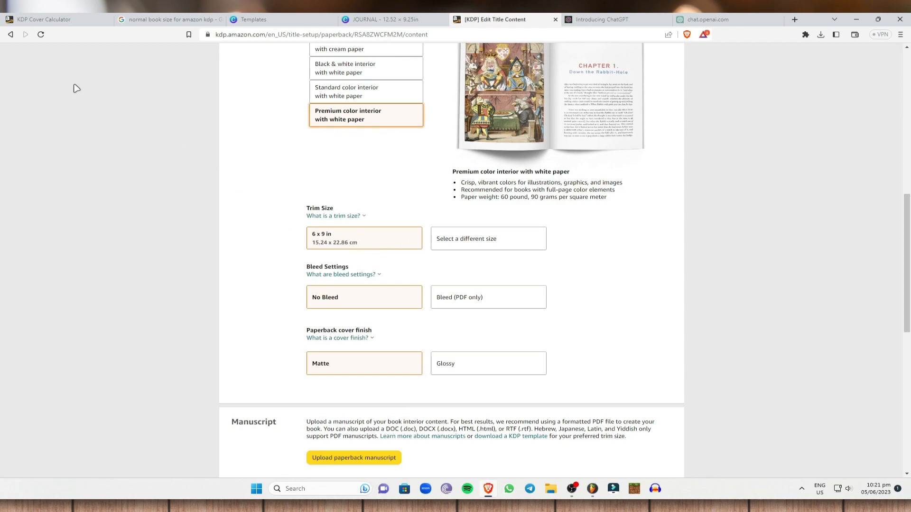
click(57, 20)
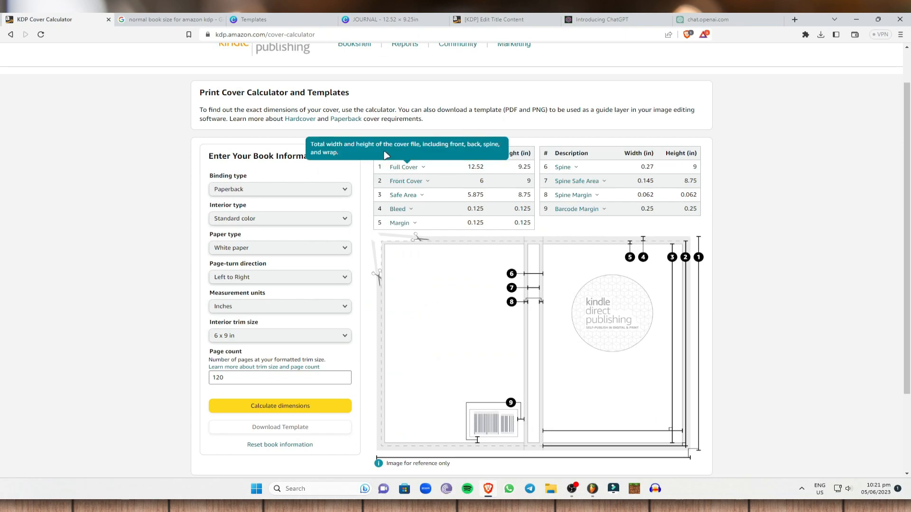
click(190, 19)
click(469, 19)
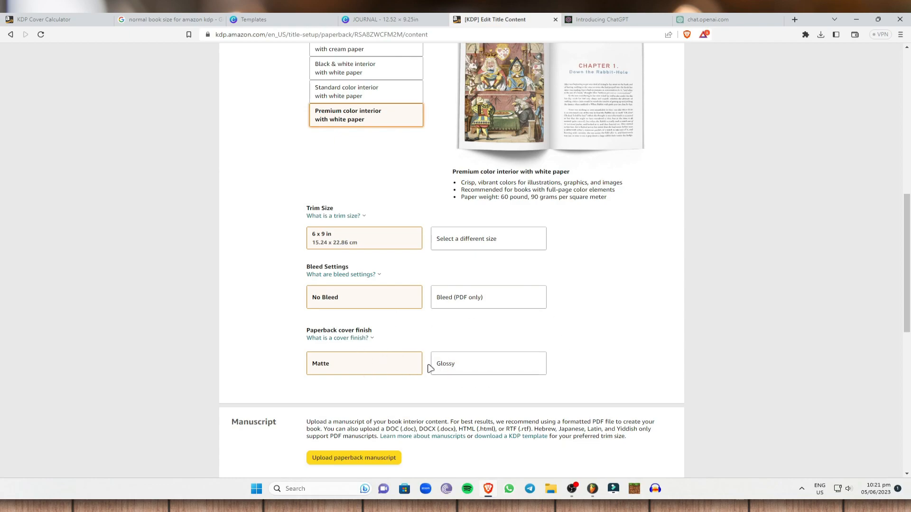
Step: Upload MY JOURNAL.pdf from the Desktop folder as the paperback manuscript
scroll(498, 363, down, 4)
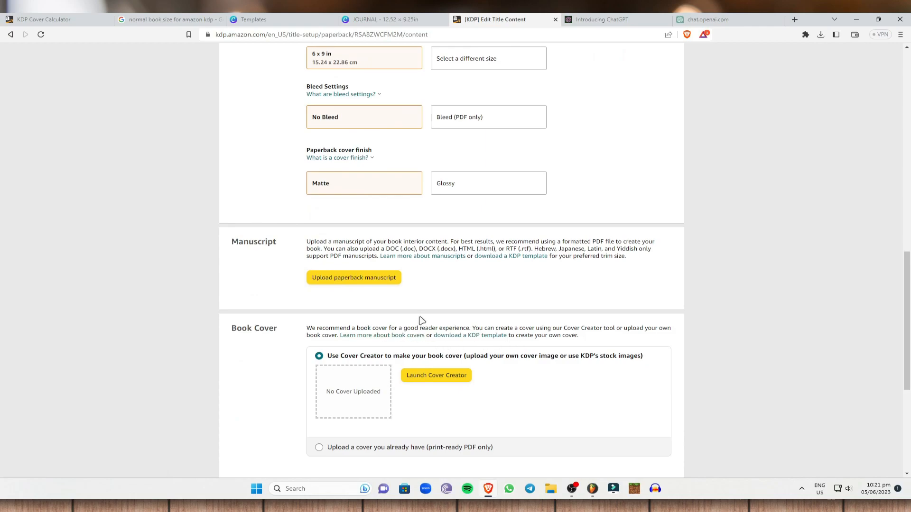
click(382, 282)
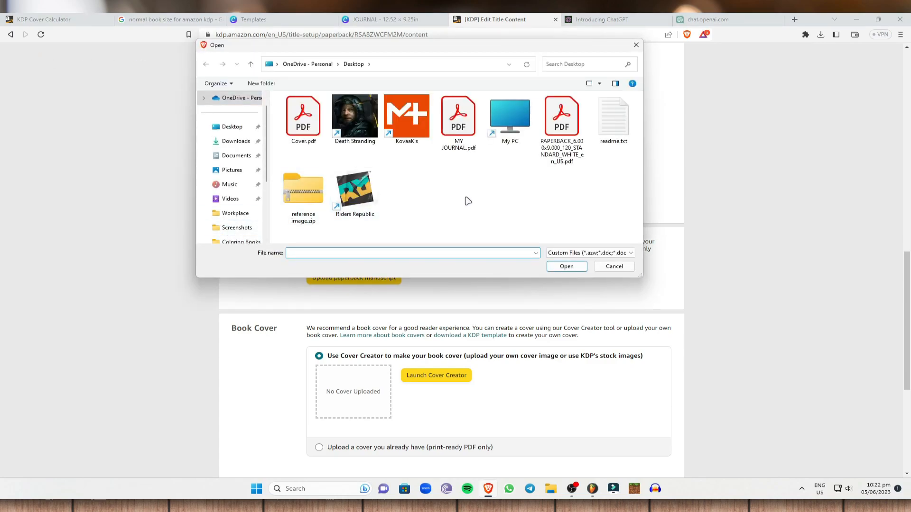
click(458, 121)
click(566, 266)
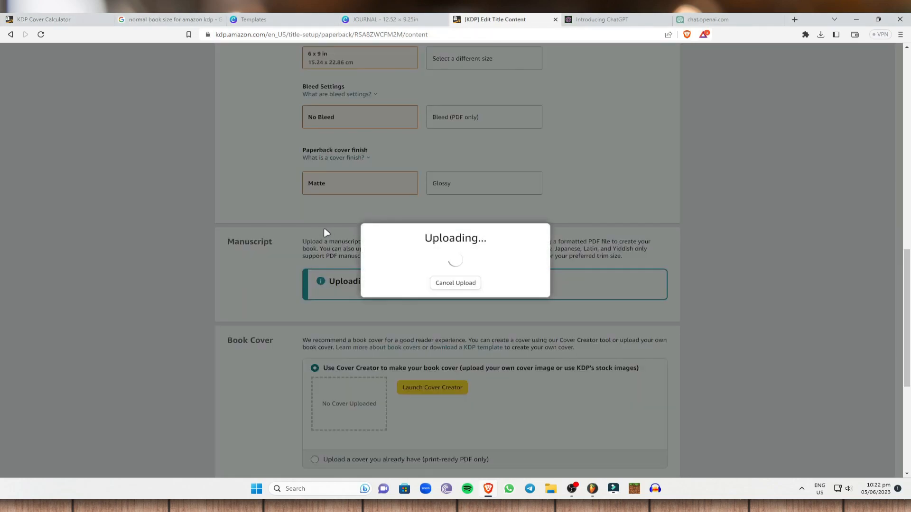
Step: Upload Cover.pdf as the existing print-ready book cover and mark it as including a barcode
scroll(406, 207, down, 1)
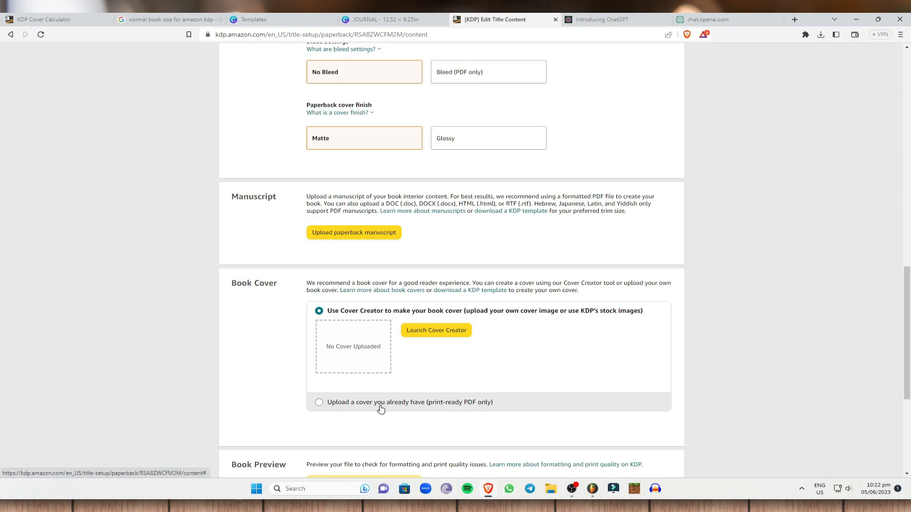
click(329, 403)
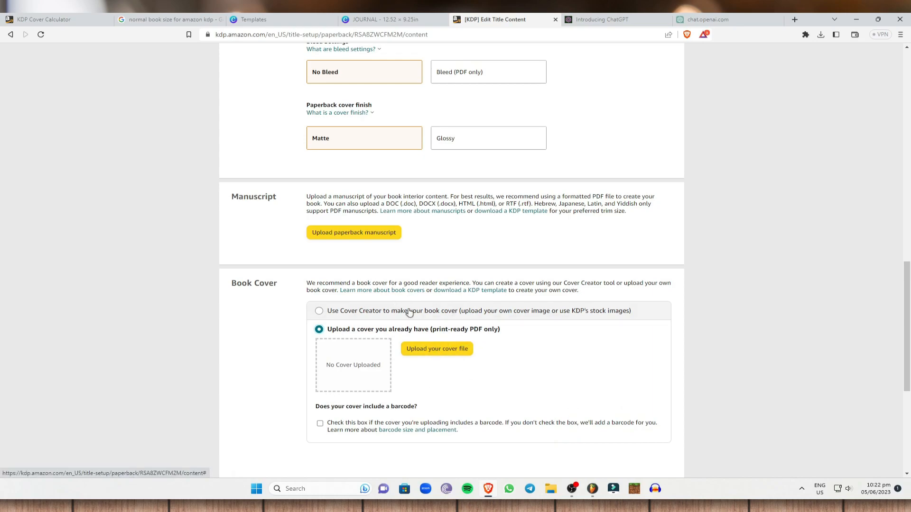
click(446, 353)
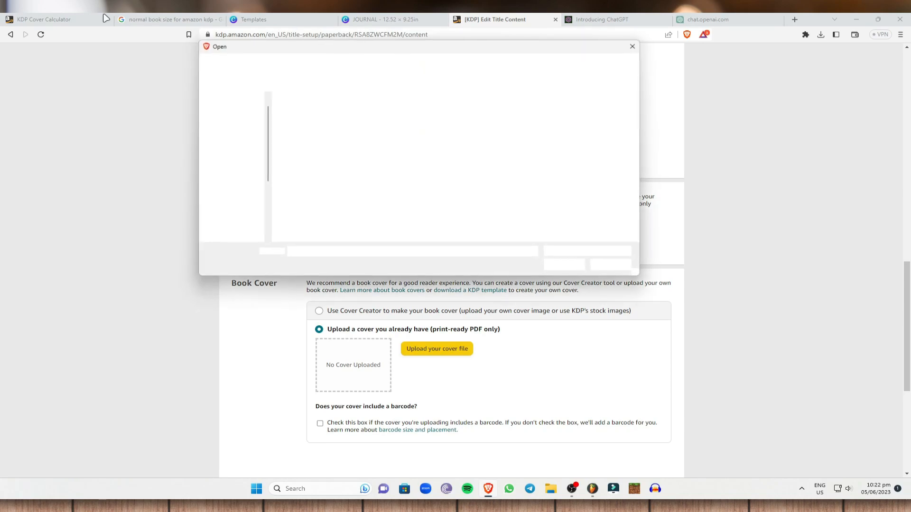
click(304, 114)
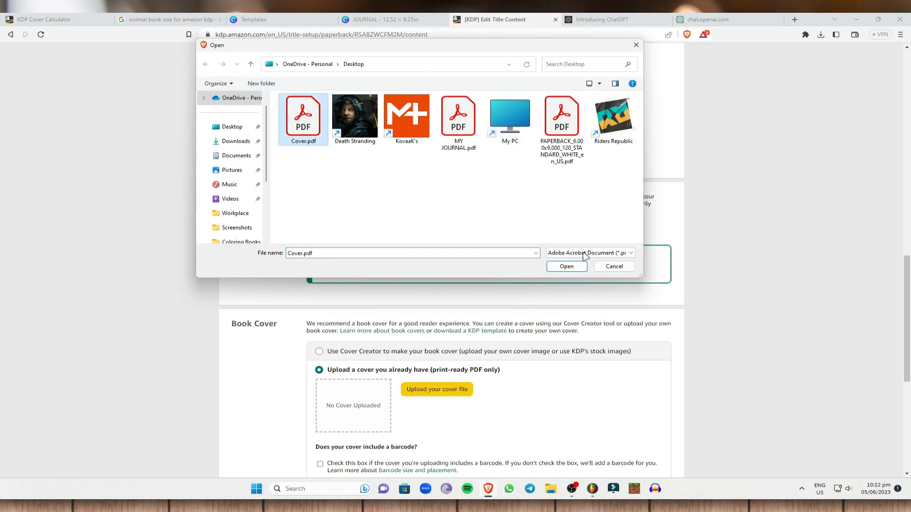
click(569, 267)
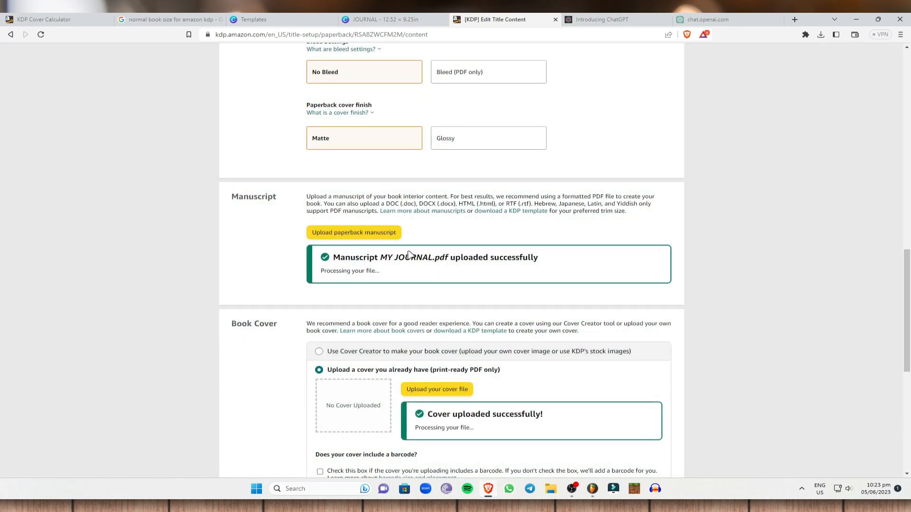
scroll(429, 231, down, 5)
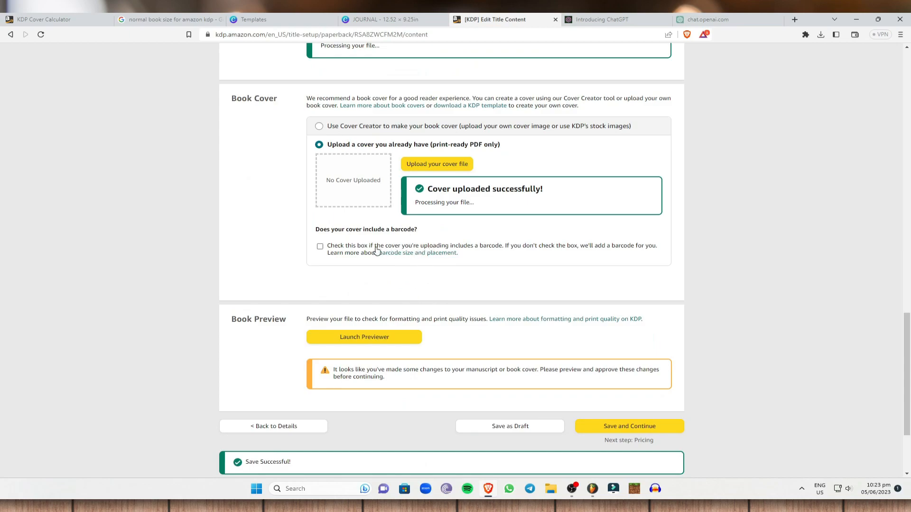
click(321, 249)
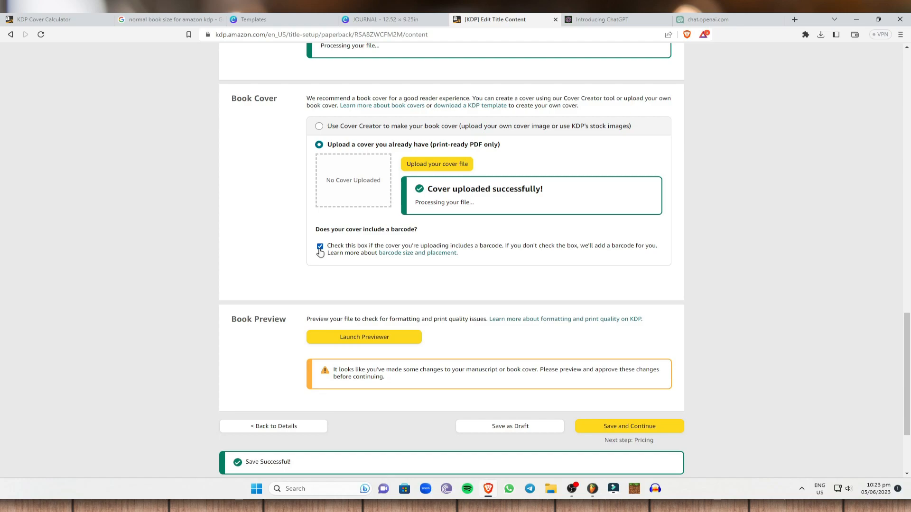
Step: Try to save and continue to the Pricing stage, and launch the book previewer
click(629, 427)
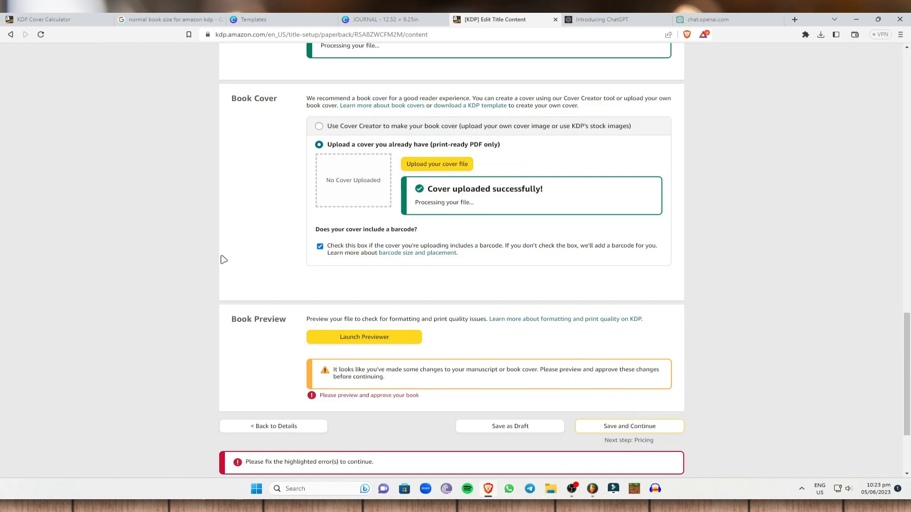
scroll(396, 442, down, 1)
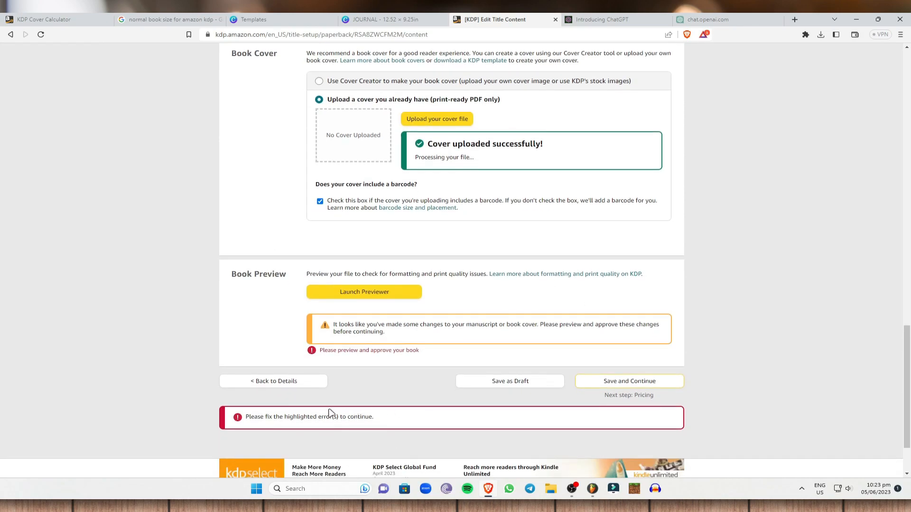
click(378, 294)
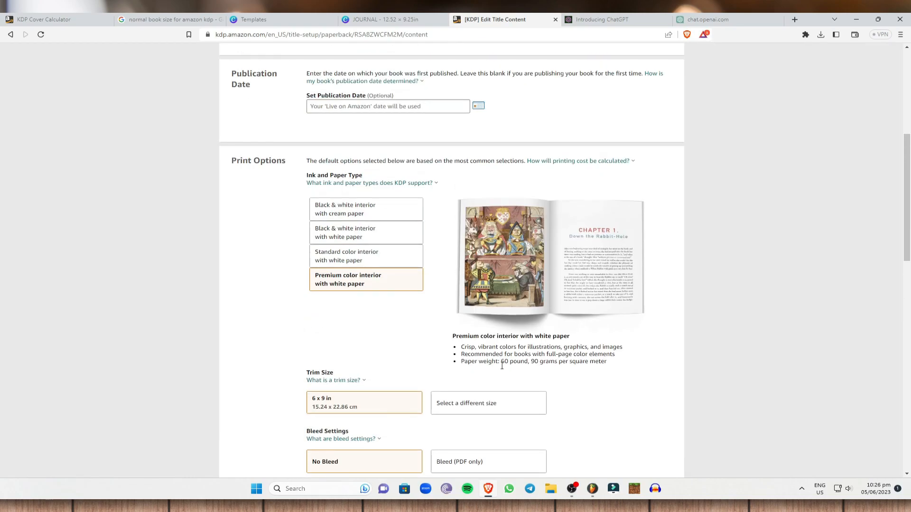
Step: Save the paperback content as a draft
scroll(506, 368, down, 15)
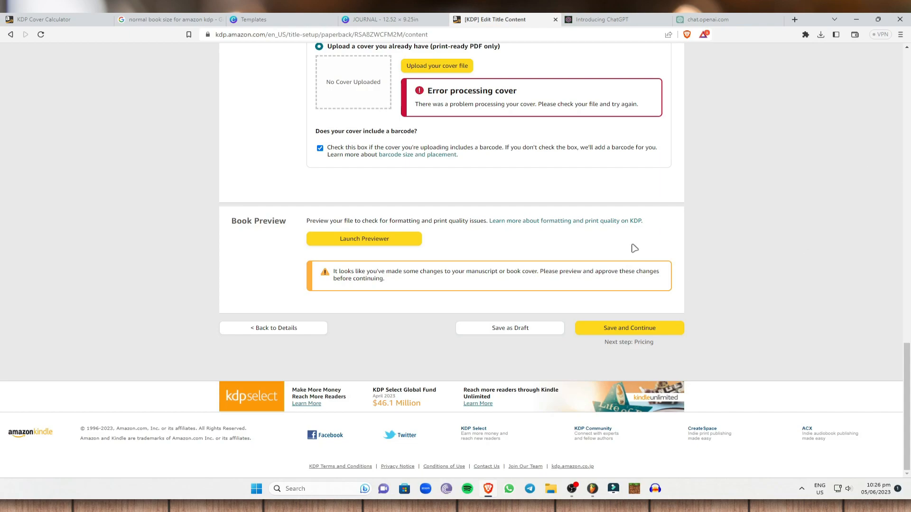
click(535, 330)
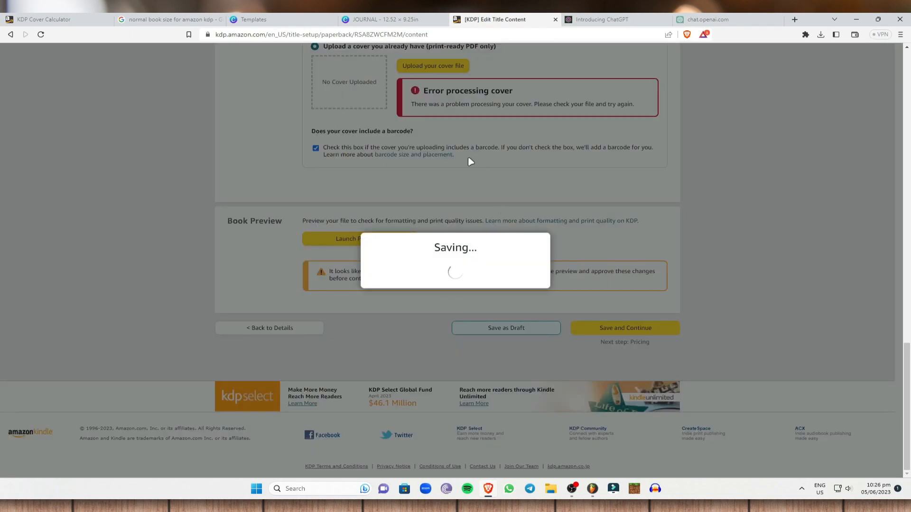